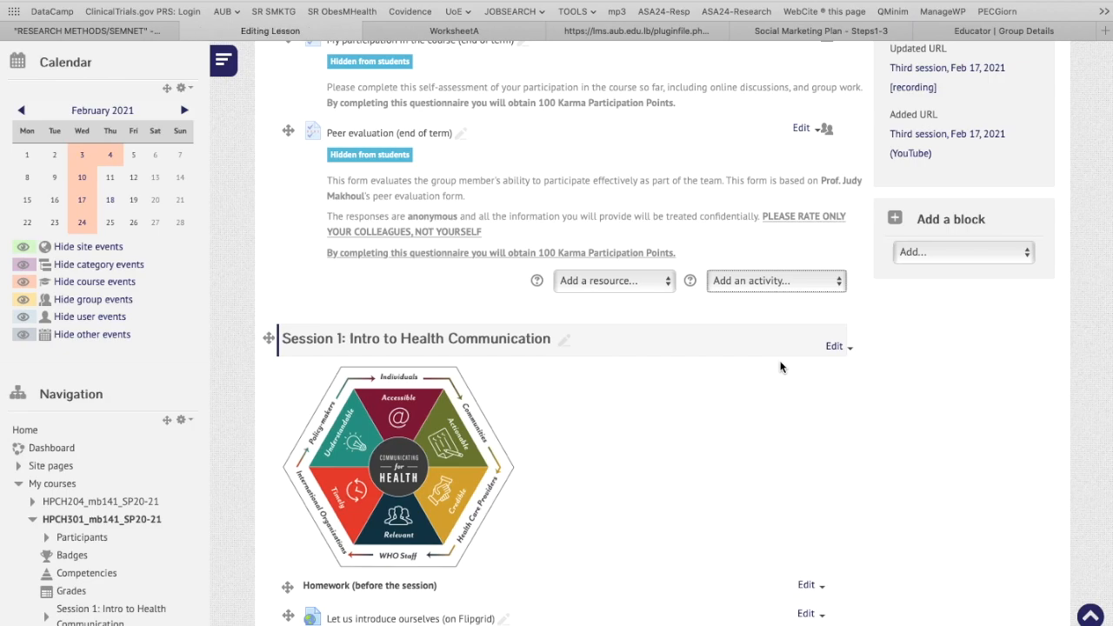
# - Name the new lesson "Lesson #1" and leave its description empty
pyautogui.scroll(-3, 458, 340)
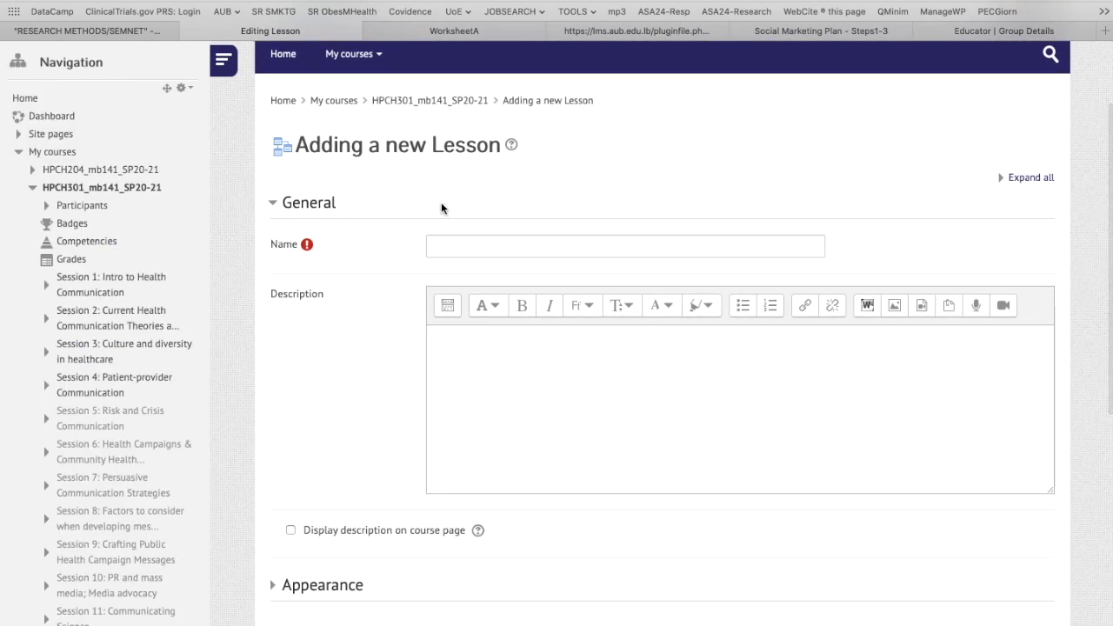
pyautogui.click(456, 245)
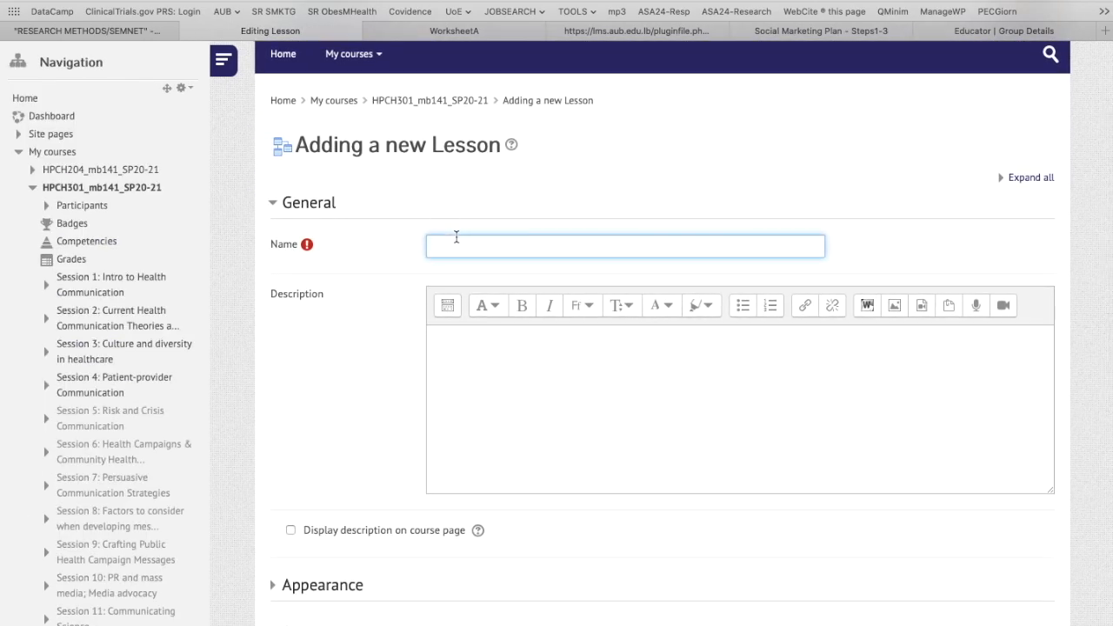
pyautogui.write('Lesson #1')
pyautogui.click(562, 369)
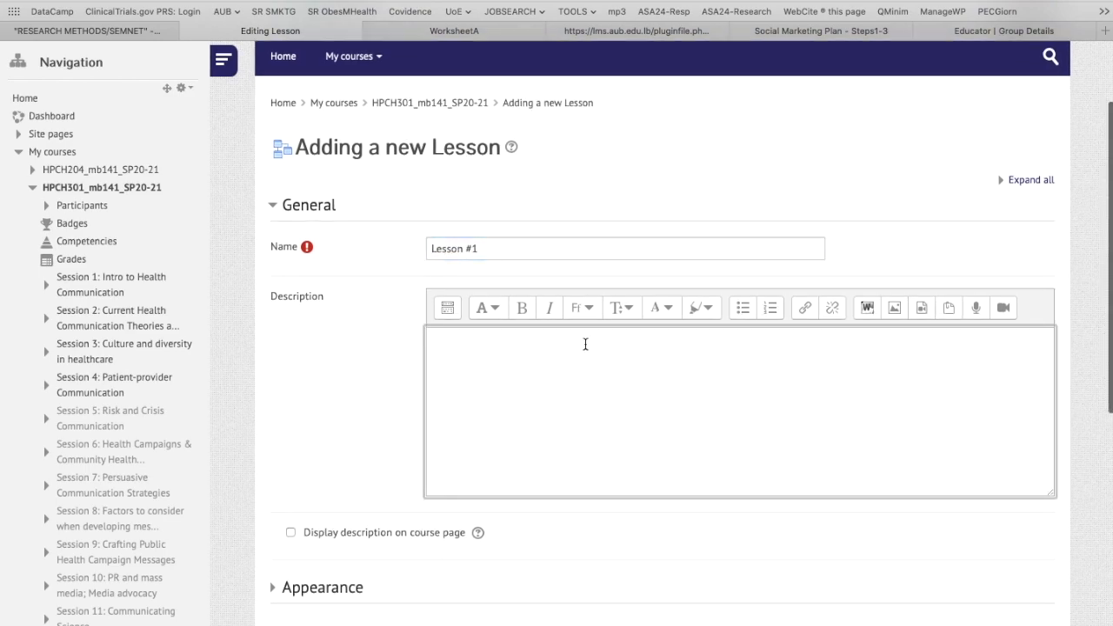
# - In the lesson's Appearance settings, set both Progress bar and Display menu to Yes
pyautogui.scroll(-4, 584, 344)
pyautogui.click(320, 418)
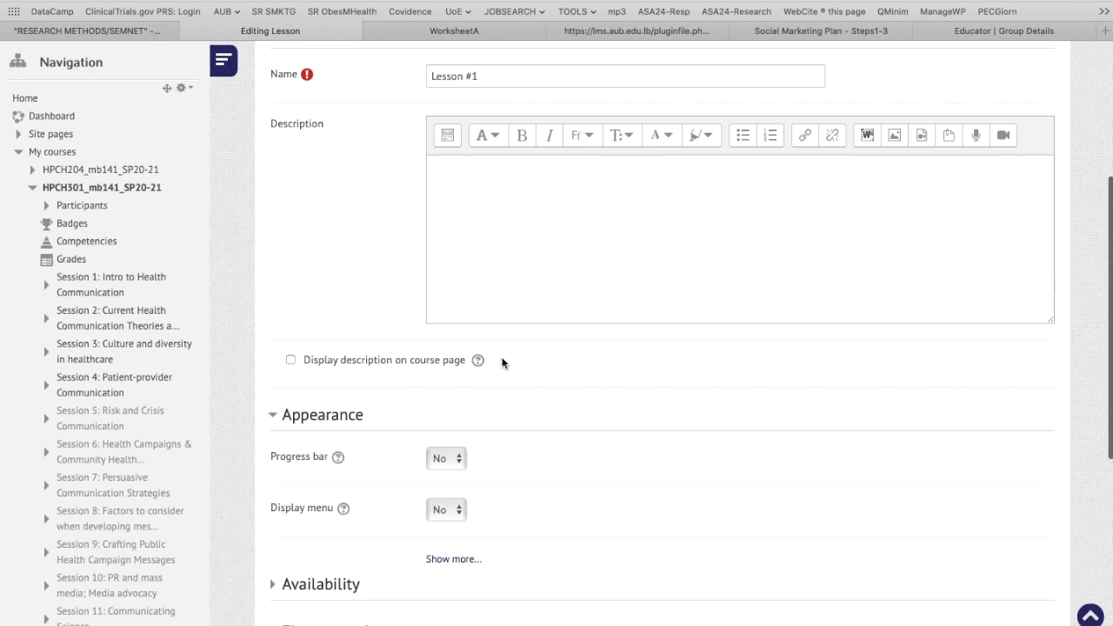
pyautogui.scroll(-3, 502, 363)
pyautogui.click(460, 339)
pyautogui.click(449, 354)
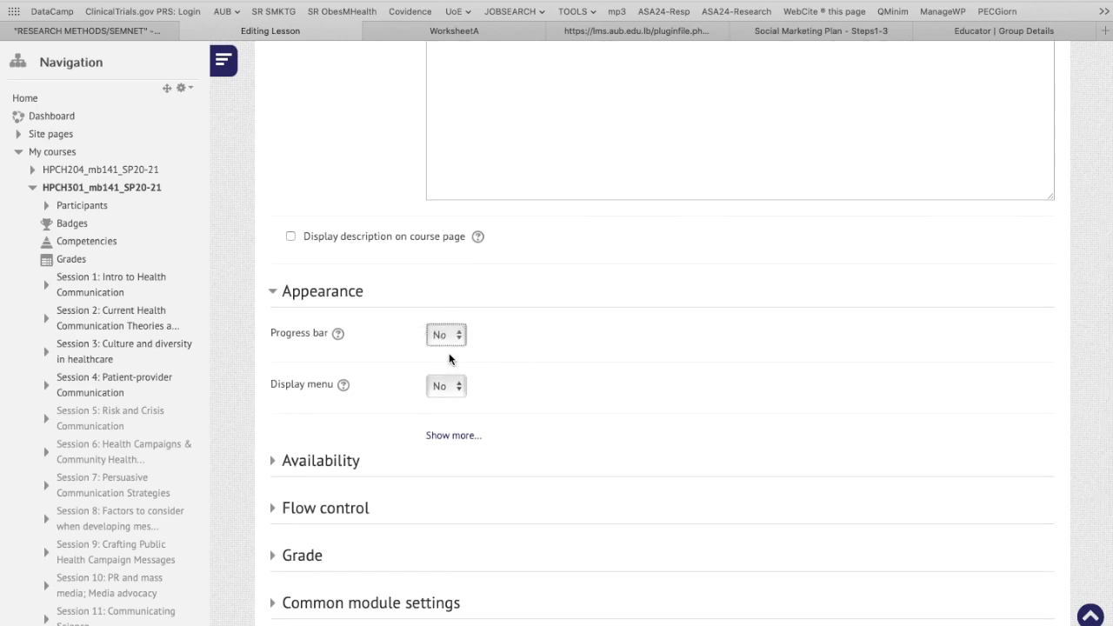
pyautogui.click(446, 386)
pyautogui.click(440, 401)
# - Reveal the additional Appearance settings and set Display ongoing score to Yes
pyautogui.click(449, 435)
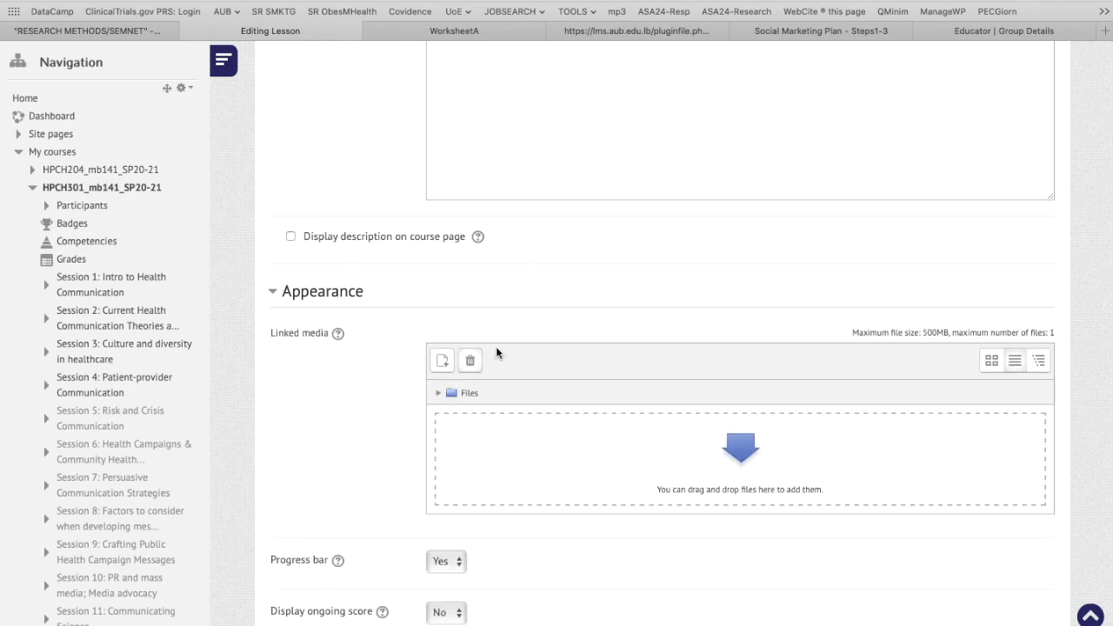
pyautogui.scroll(-2, 534, 351)
pyautogui.scroll(-2, 534, 348)
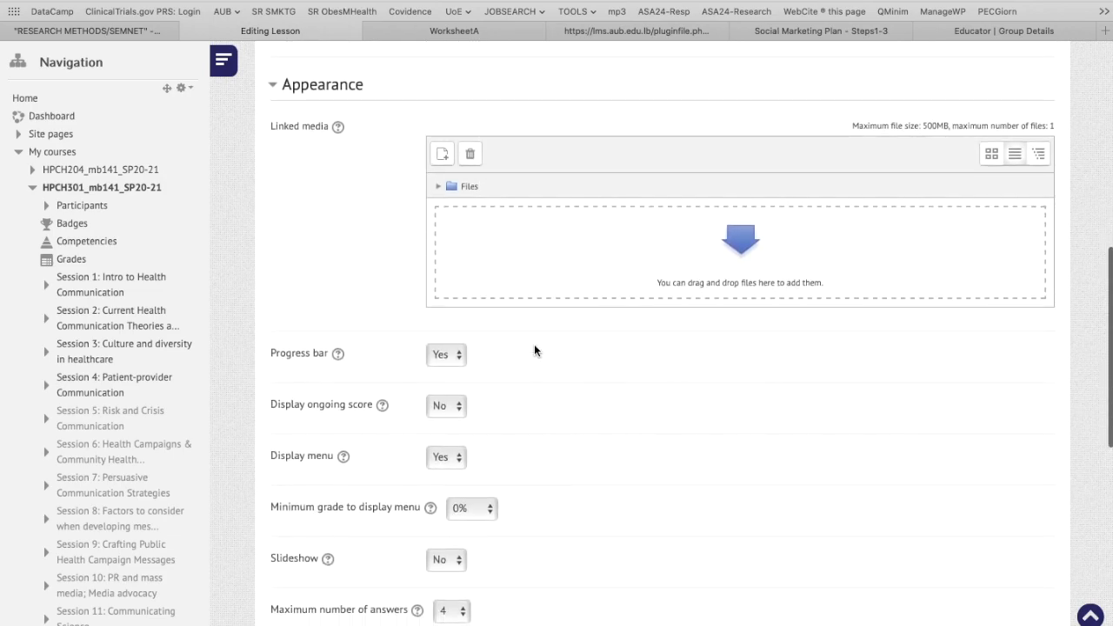
pyautogui.click(452, 409)
pyautogui.click(447, 425)
# - Examine the remaining Appearance settings, including the choices for Maximum number of answers and Link to next activity
pyautogui.scroll(-2, 513, 446)
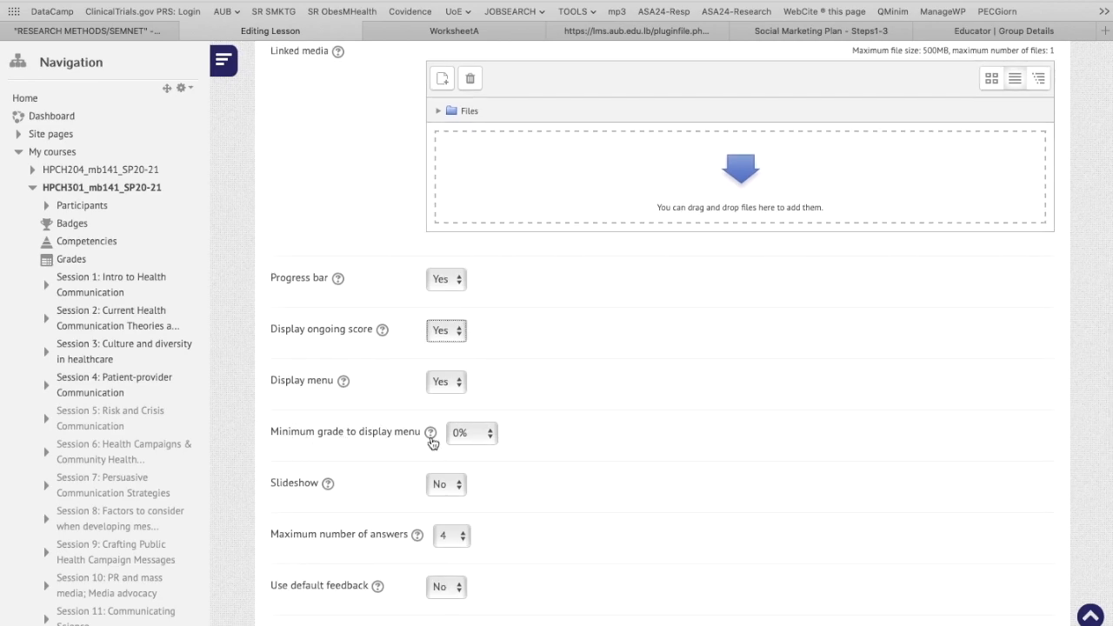
pyautogui.scroll(-2, 427, 445)
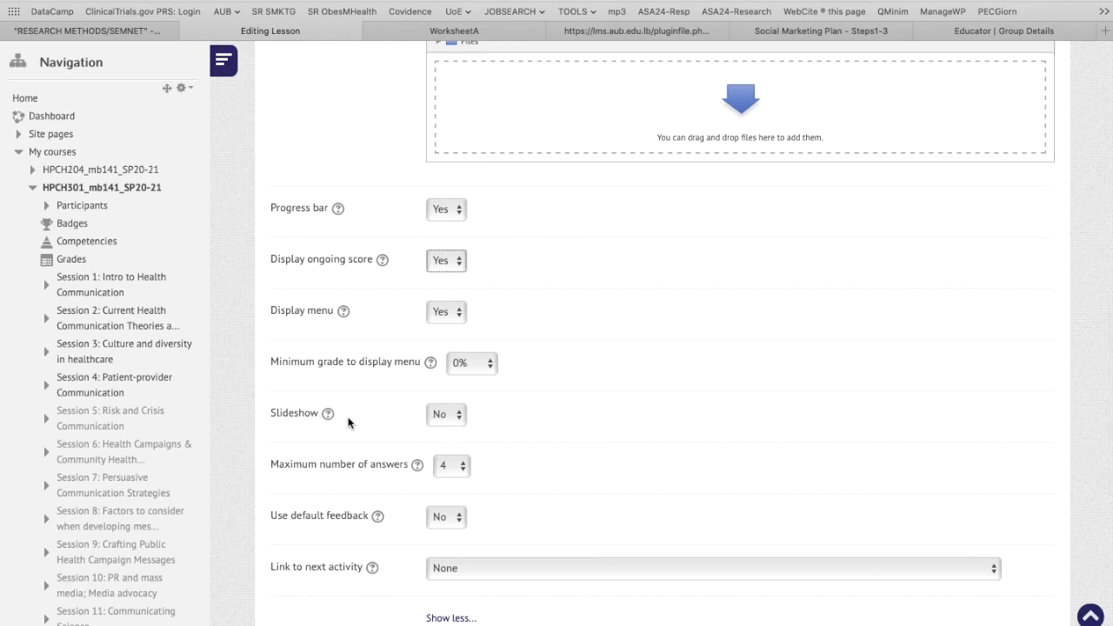
pyautogui.scroll(-1, 472, 401)
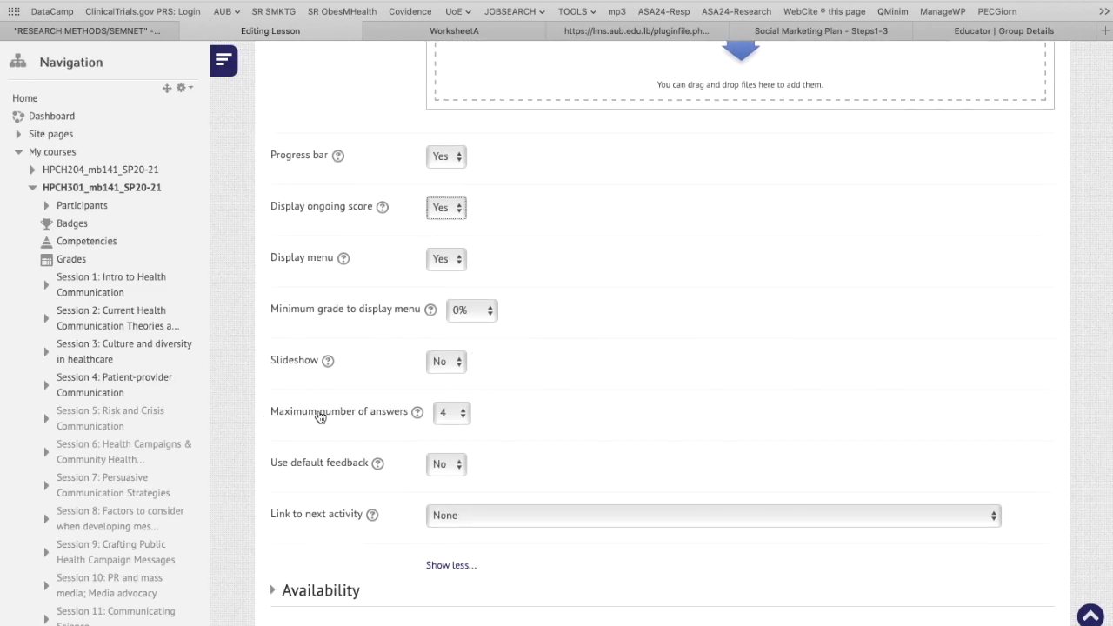
pyautogui.click(447, 417)
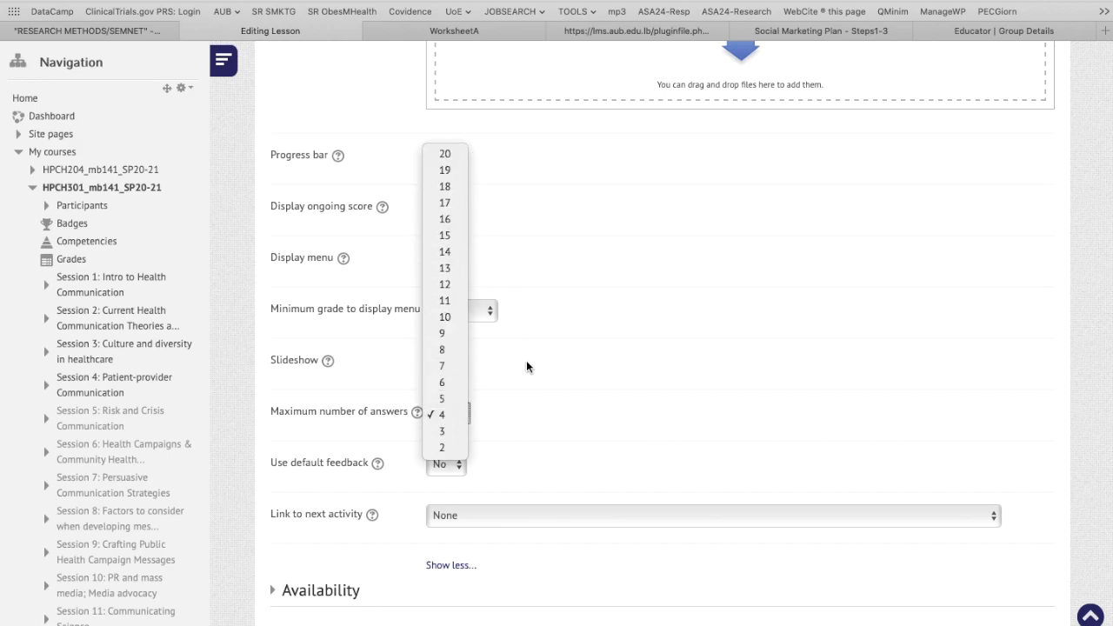
pyautogui.click(512, 409)
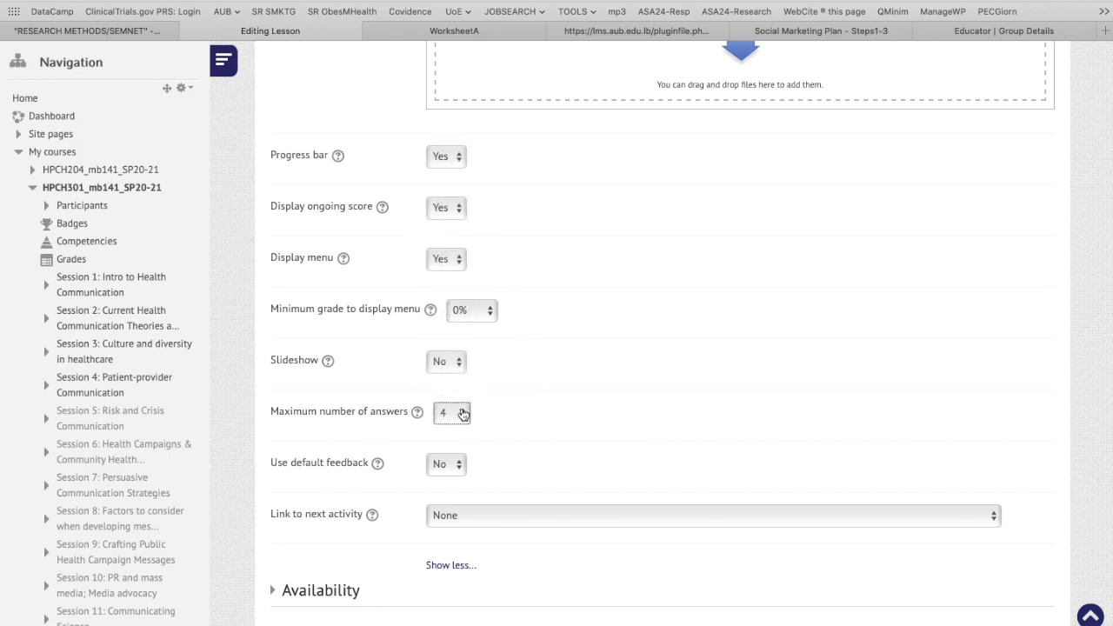
pyautogui.scroll(-1, 300, 426)
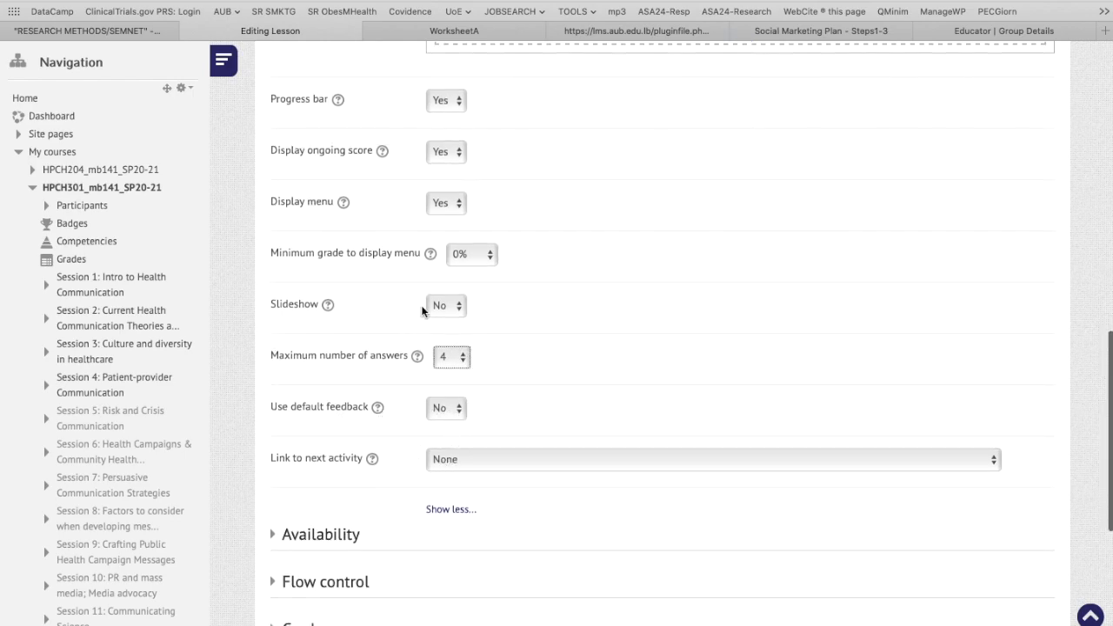
pyautogui.scroll(-1, 483, 320)
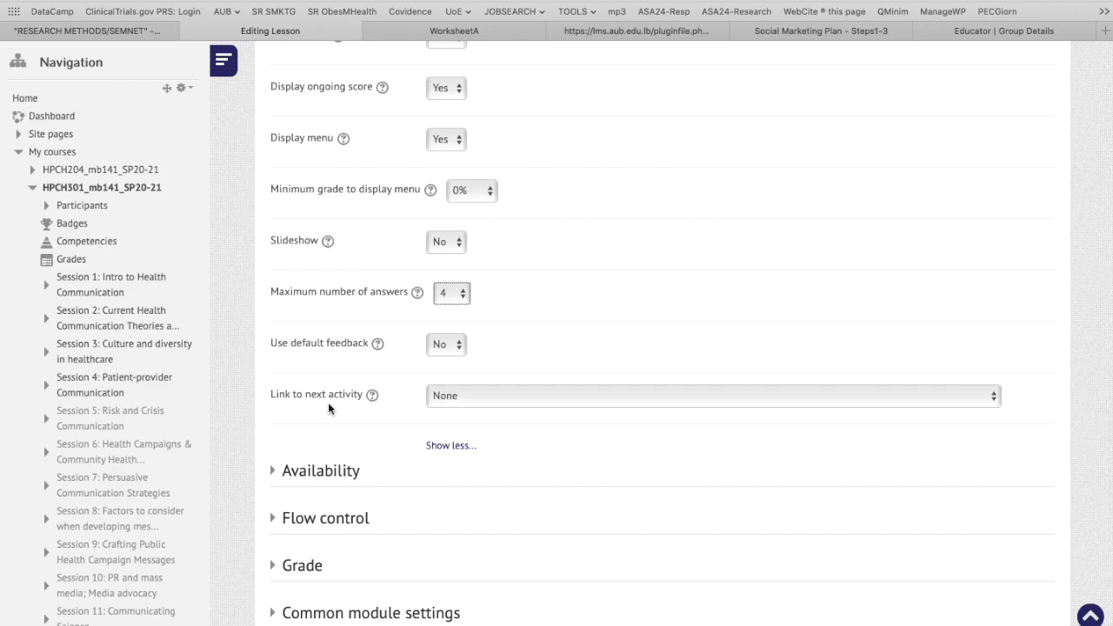
pyautogui.click(475, 396)
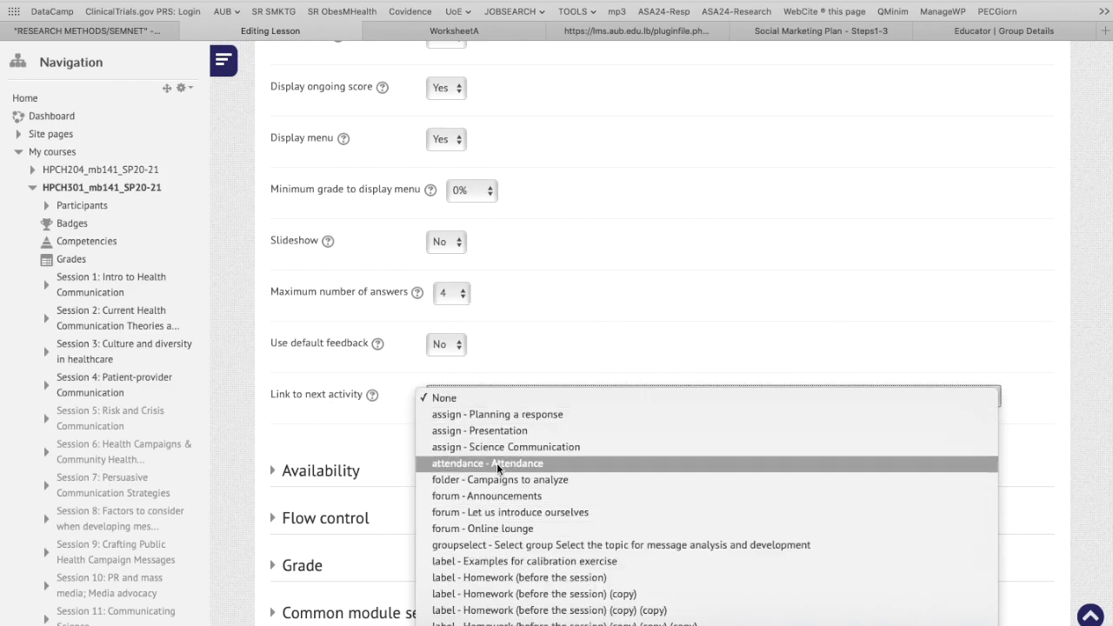
pyautogui.click(592, 329)
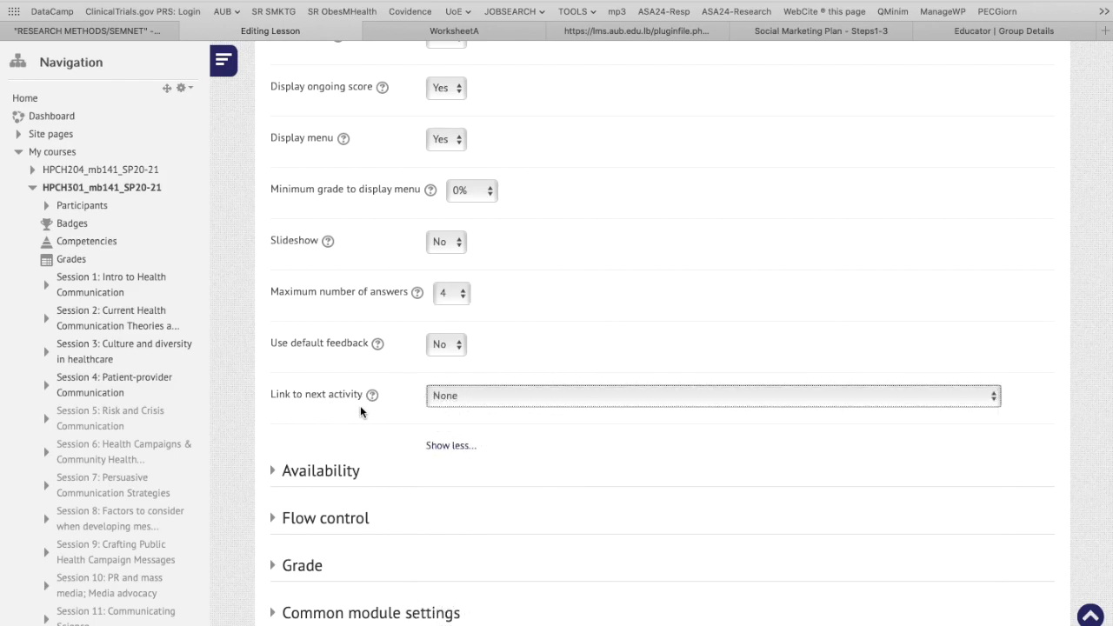
# - Review the full Availability settings, from dates and time limit to the choices for offline attempts using the mobile app
pyautogui.click(351, 472)
pyautogui.scroll(-3, 426, 352)
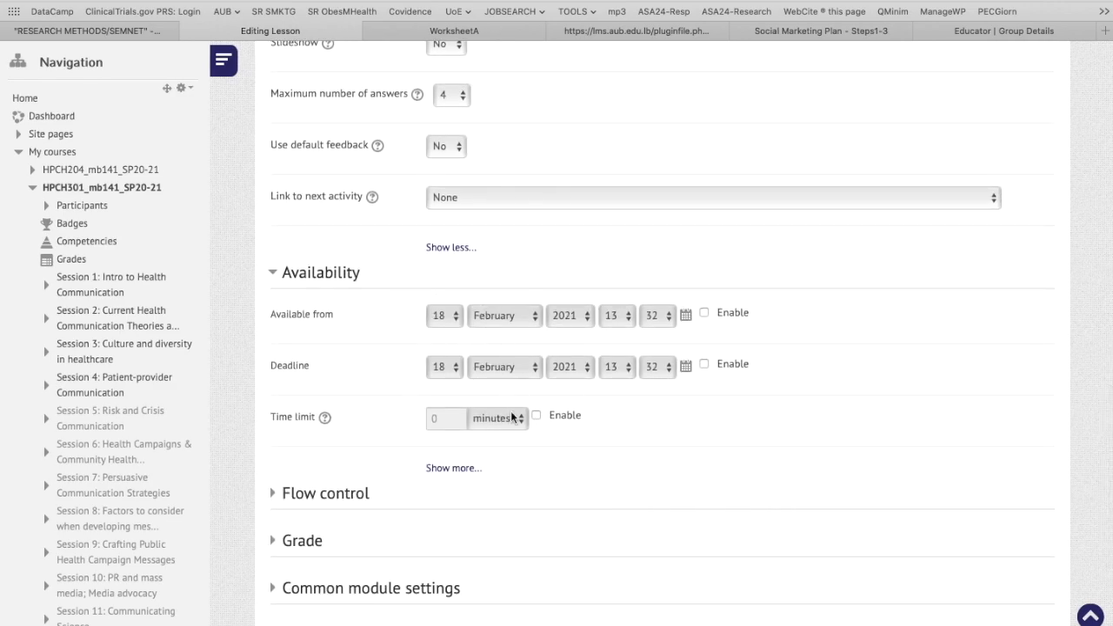
pyautogui.click(458, 469)
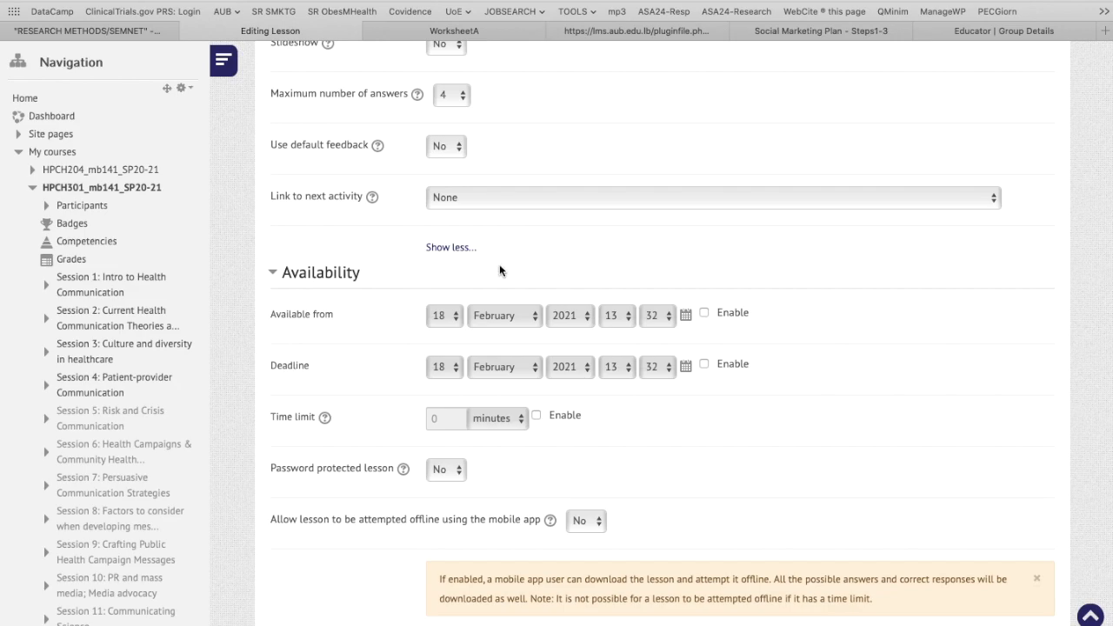
pyautogui.scroll(-1, 393, 298)
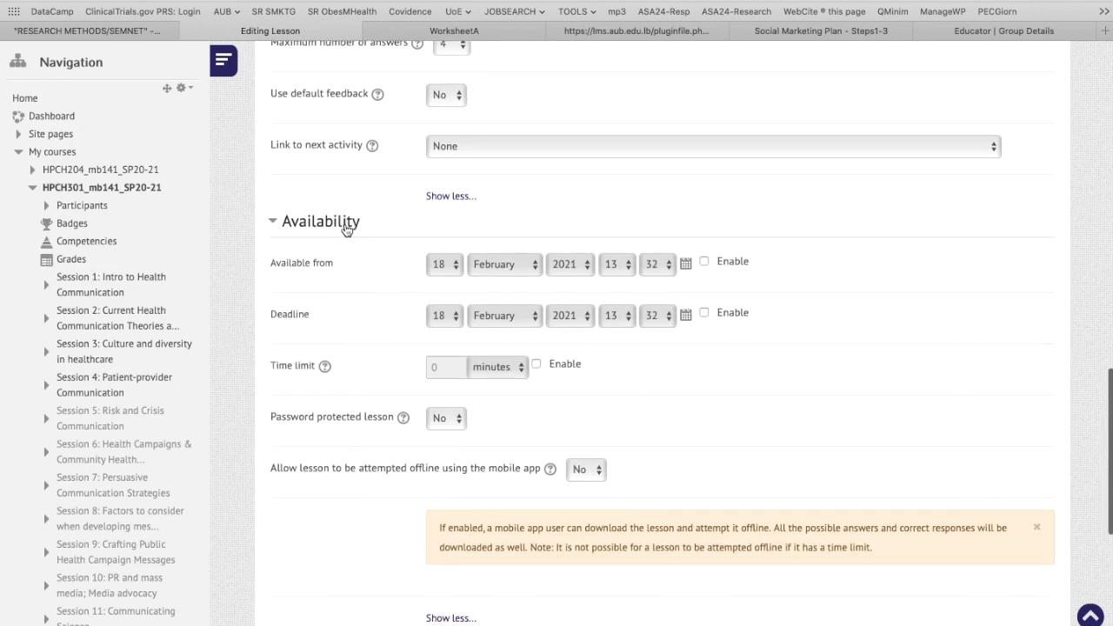
pyautogui.scroll(-1, 389, 225)
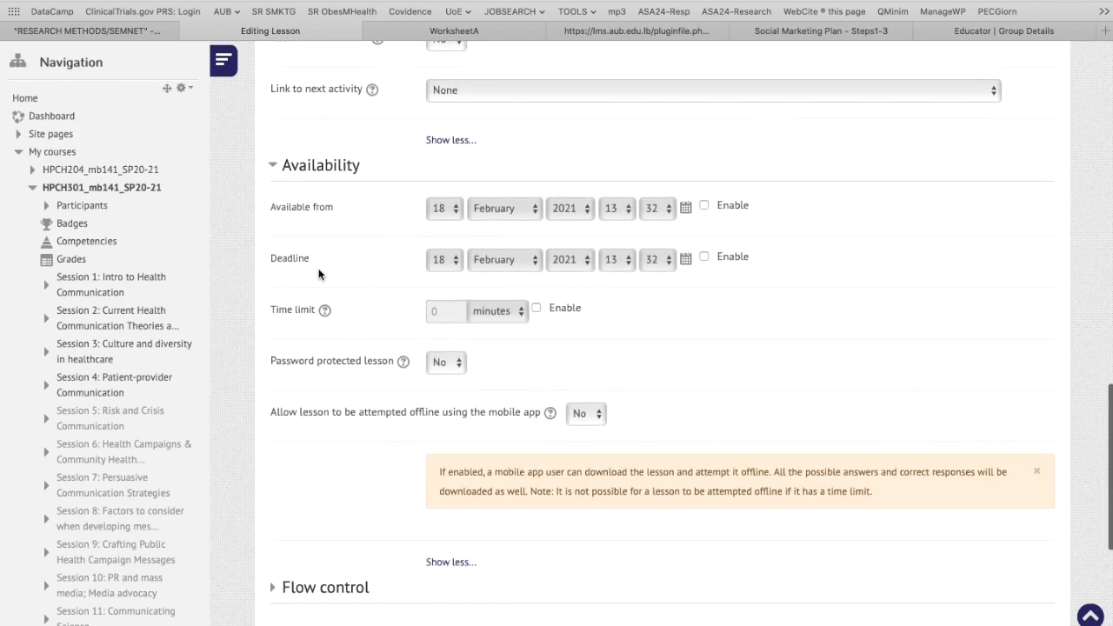
pyautogui.scroll(-1, 427, 309)
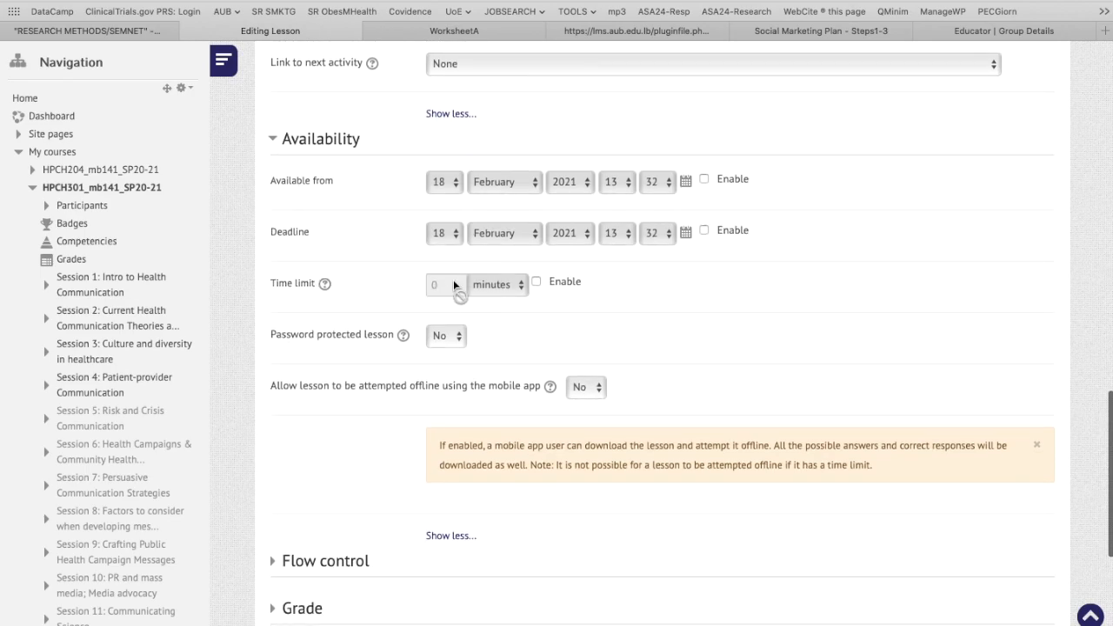
pyautogui.scroll(-2, 453, 283)
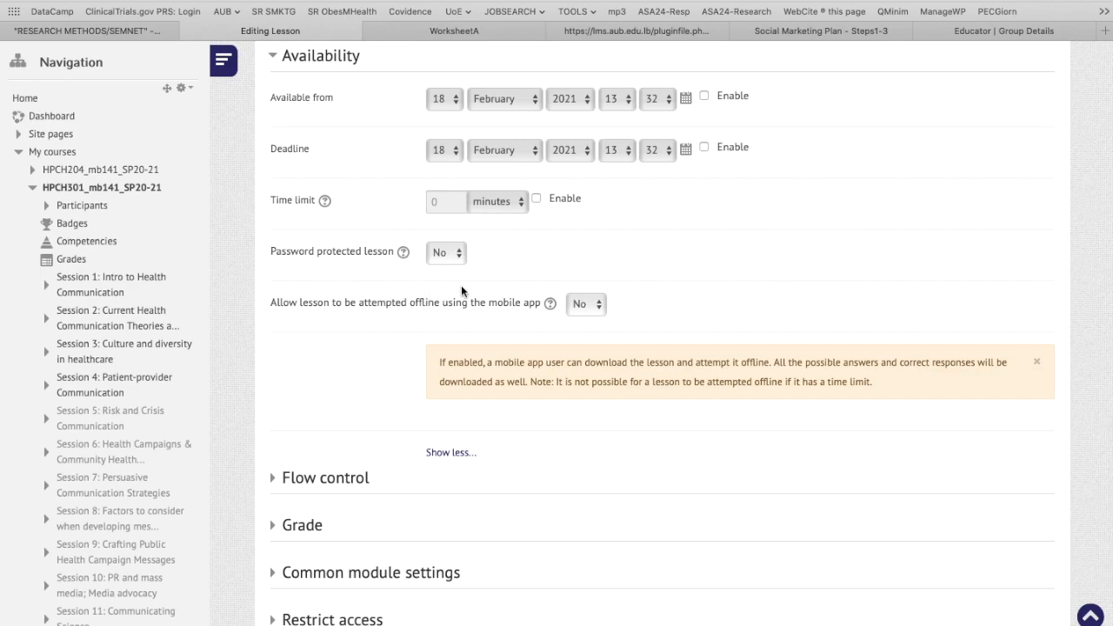
pyautogui.click(596, 313)
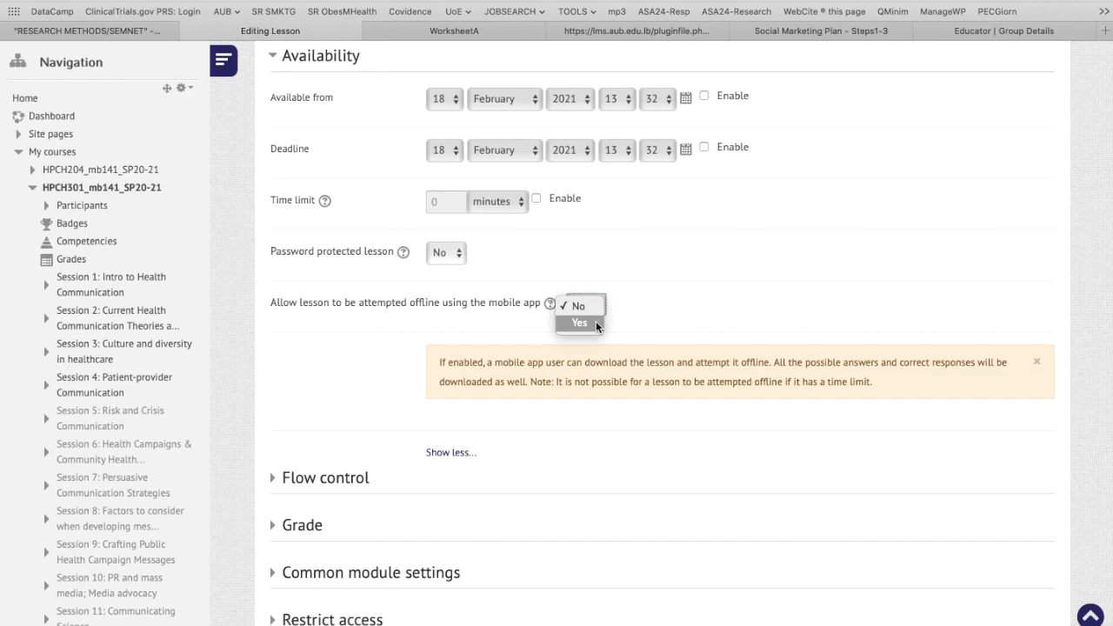
pyautogui.click(674, 279)
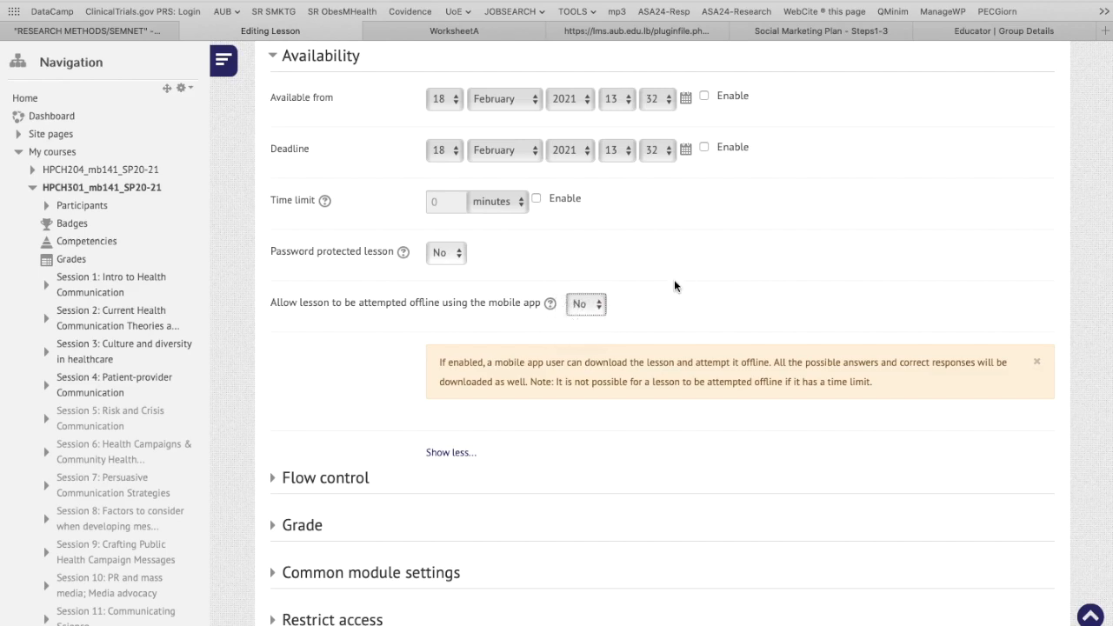
# - In Flow control, set Allow student review and Provide option to try a question again to Yes, with a maximum of 2 attempts
pyautogui.click(348, 478)
pyautogui.scroll(-3, 364, 407)
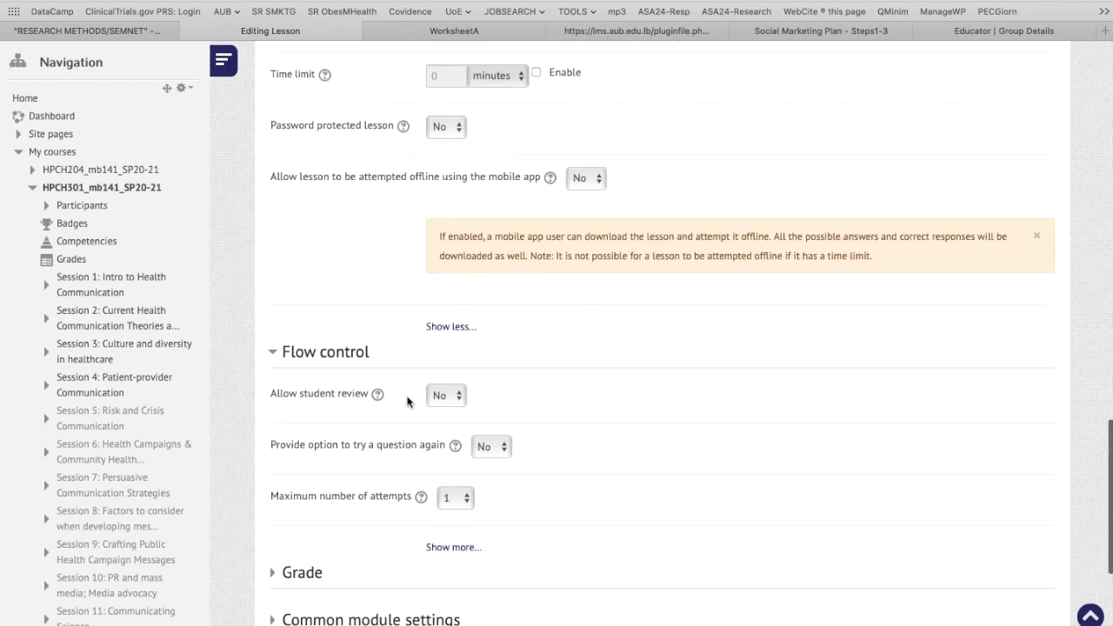
pyautogui.click(442, 396)
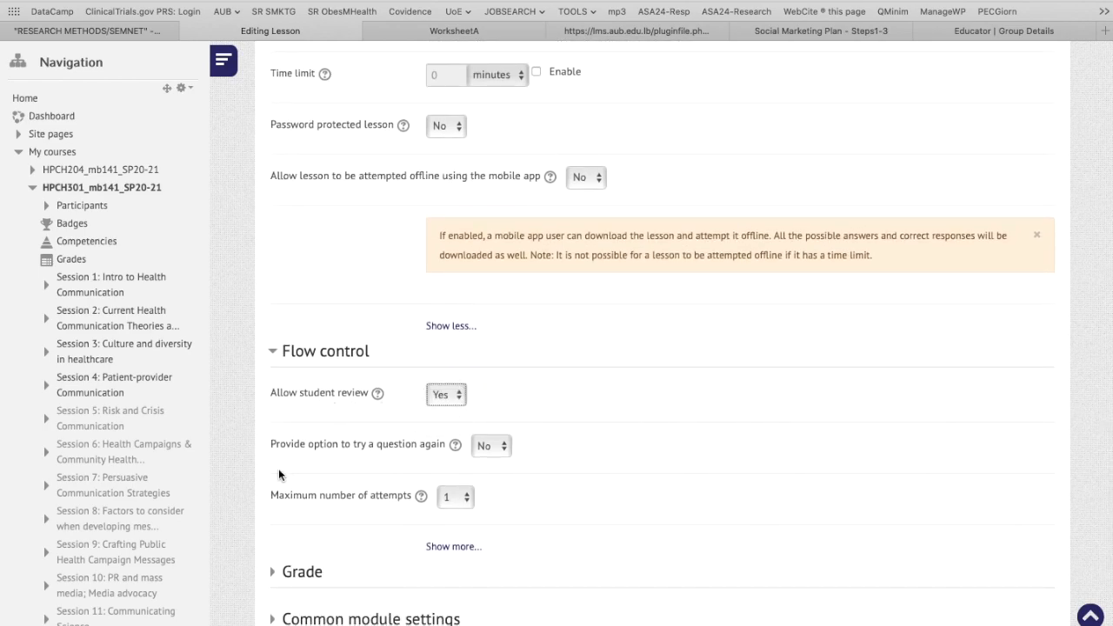
pyautogui.click(496, 447)
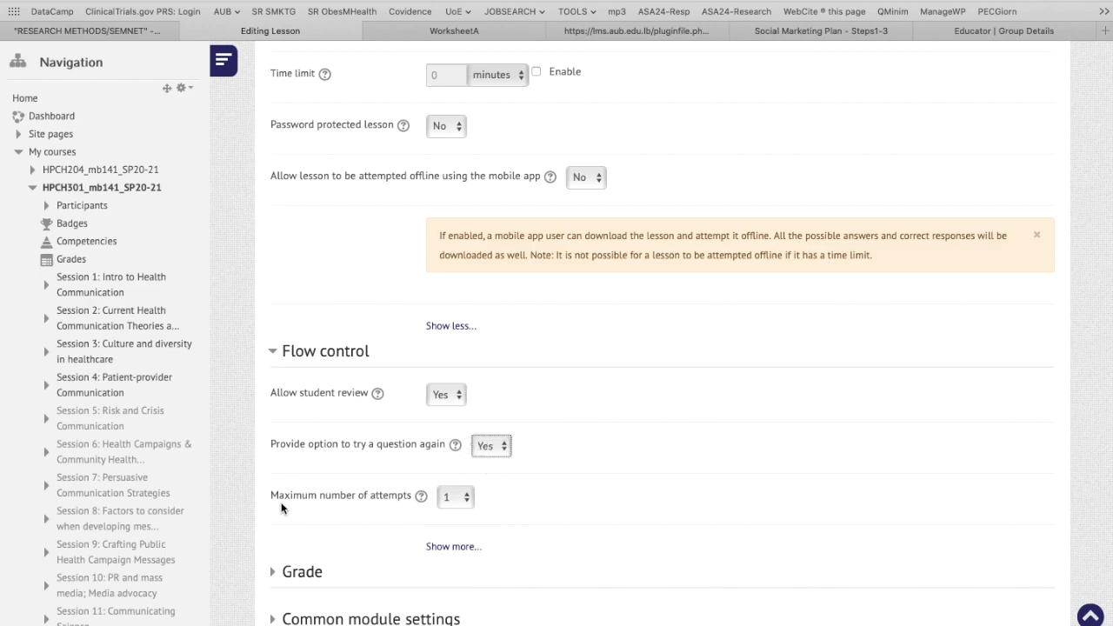
pyautogui.click(452, 498)
pyautogui.click(452, 482)
# - In the Grade settings, choose the category "Participation in the course" and set the maximum grade to 150
pyautogui.scroll(-3, 374, 474)
pyautogui.click(302, 448)
pyautogui.scroll(-1, 444, 391)
pyautogui.scroll(-1, 444, 389)
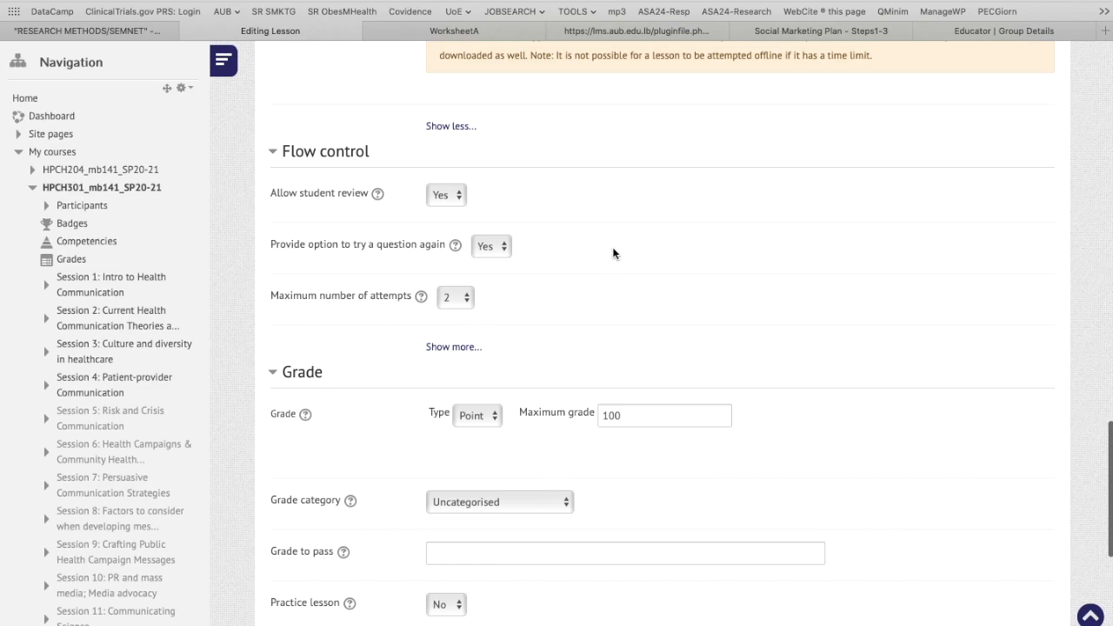
pyautogui.click(489, 502)
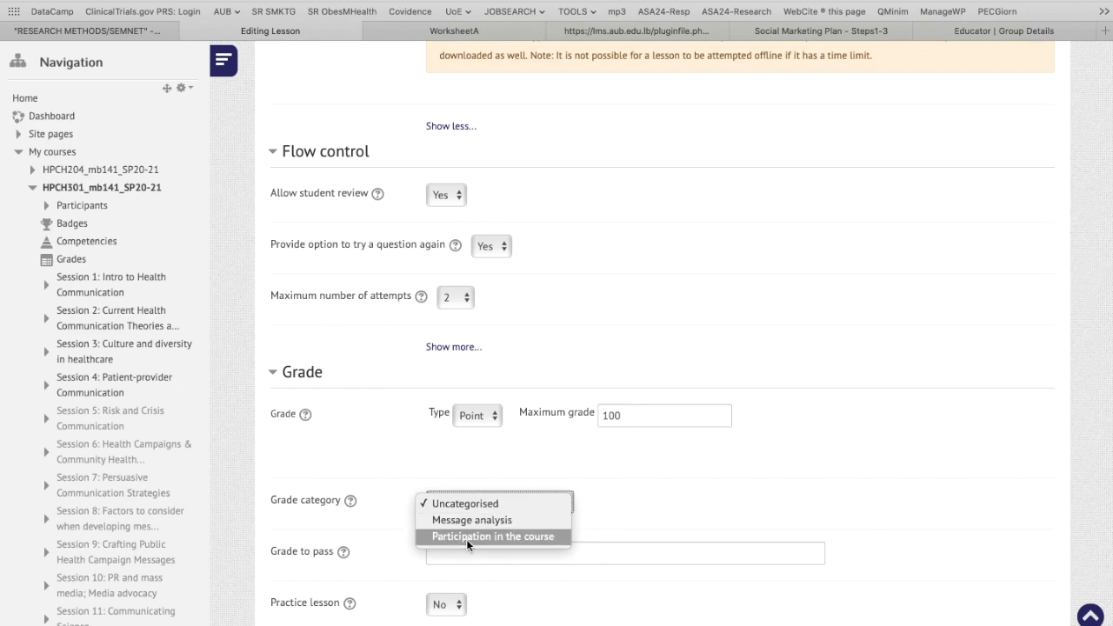
pyautogui.click(525, 536)
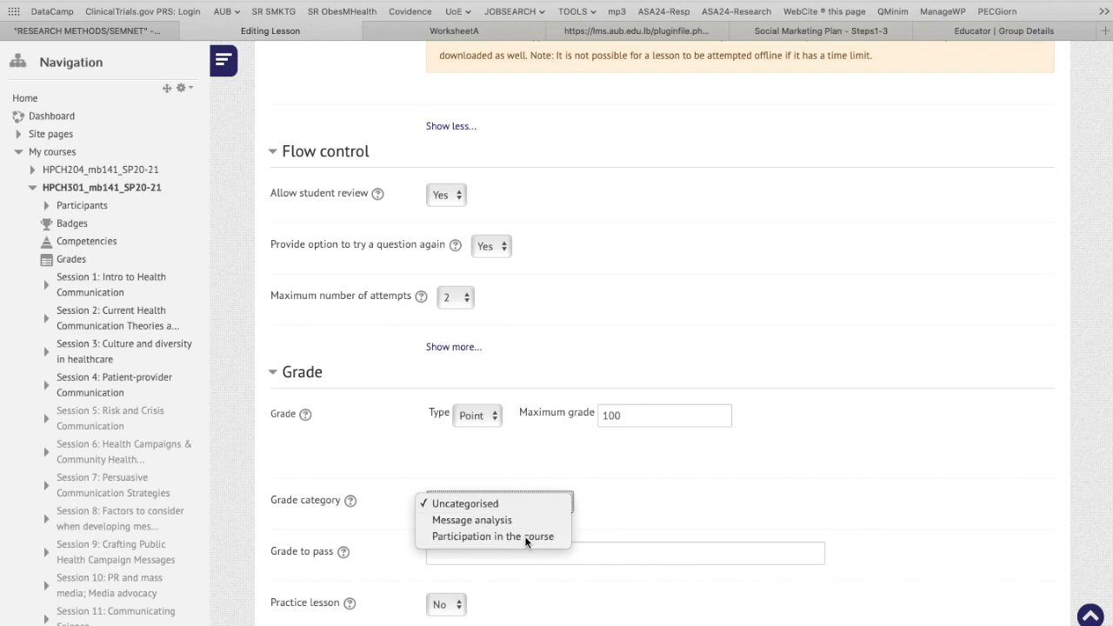
pyautogui.doubleClick(642, 421)
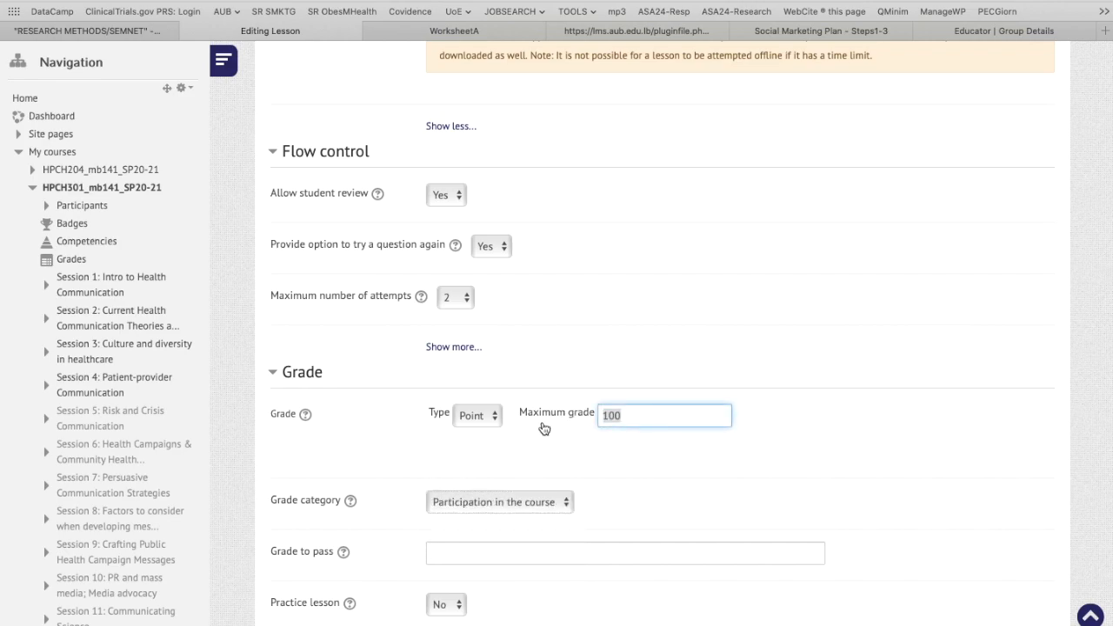
pyautogui.write('150')
# - Review the Grade to pass field and read the help for the Practice lesson setting
pyautogui.scroll(-2, 587, 422)
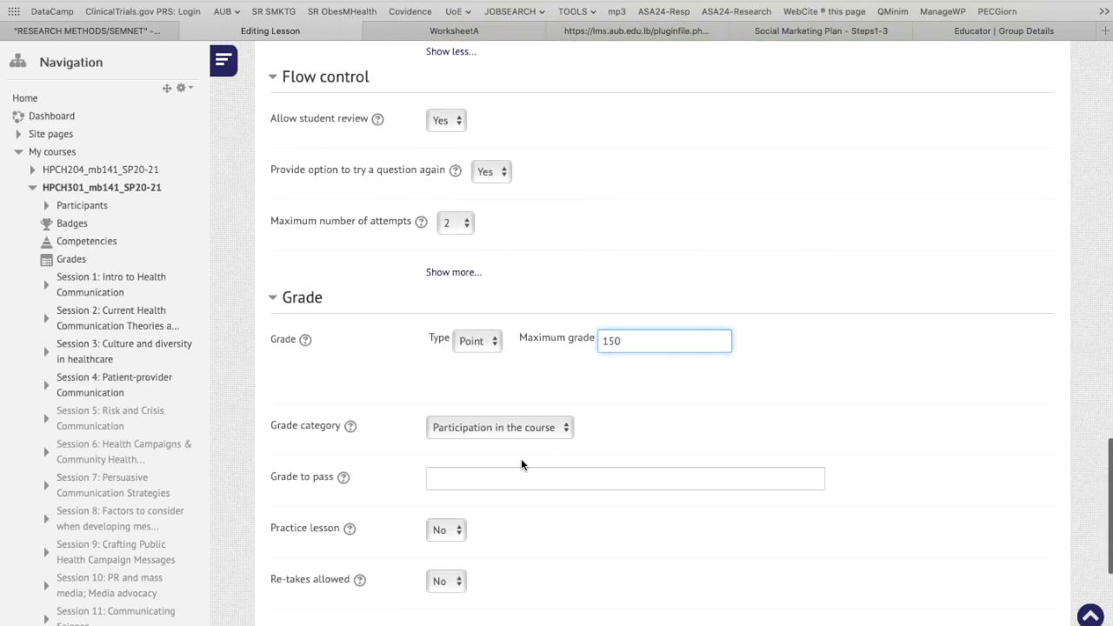
pyautogui.scroll(-1, 521, 458)
pyautogui.click(437, 430)
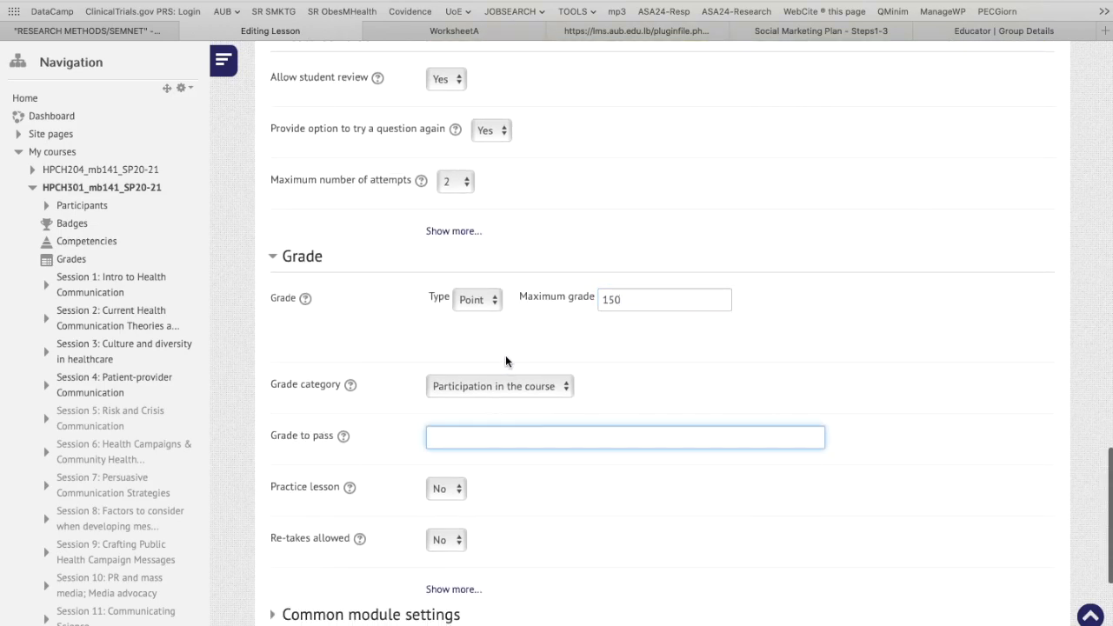
pyautogui.moveTo(626, 299); pyautogui.dragTo(594, 299)
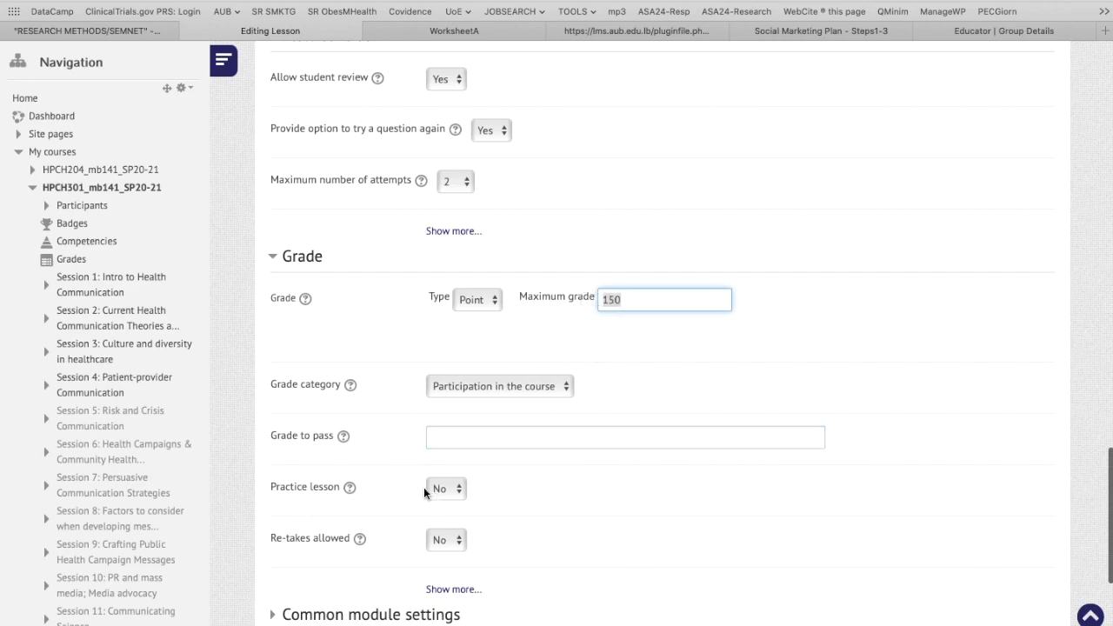
pyautogui.click(351, 491)
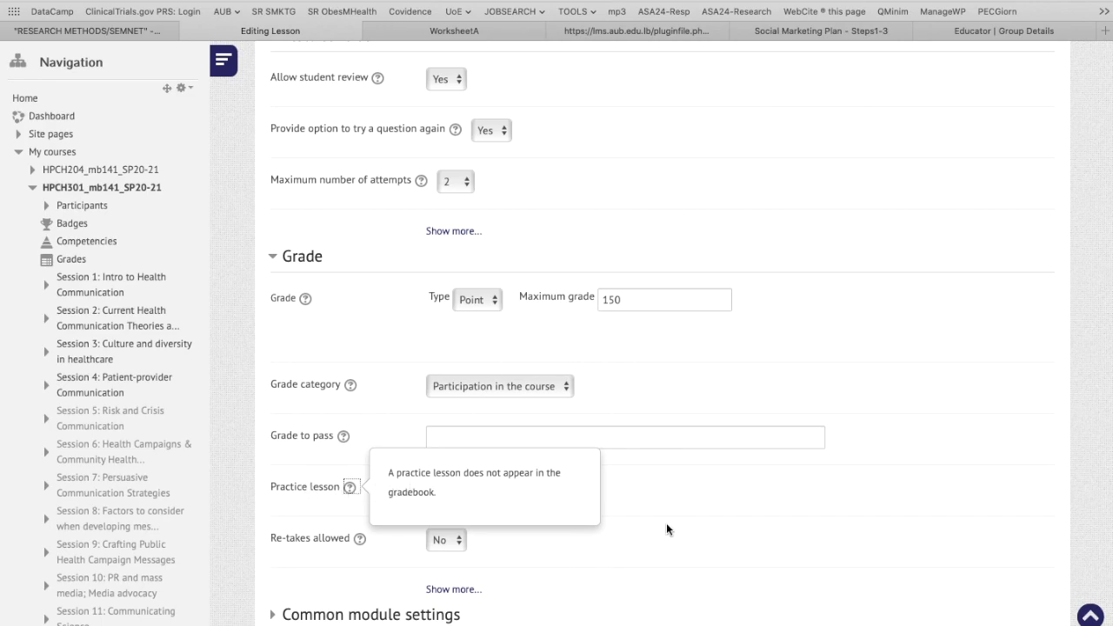
# - Leave Practice lesson at No, expand the additional grade settings and set Re-takes allowed to Yes
pyautogui.click(345, 501)
pyautogui.click(452, 490)
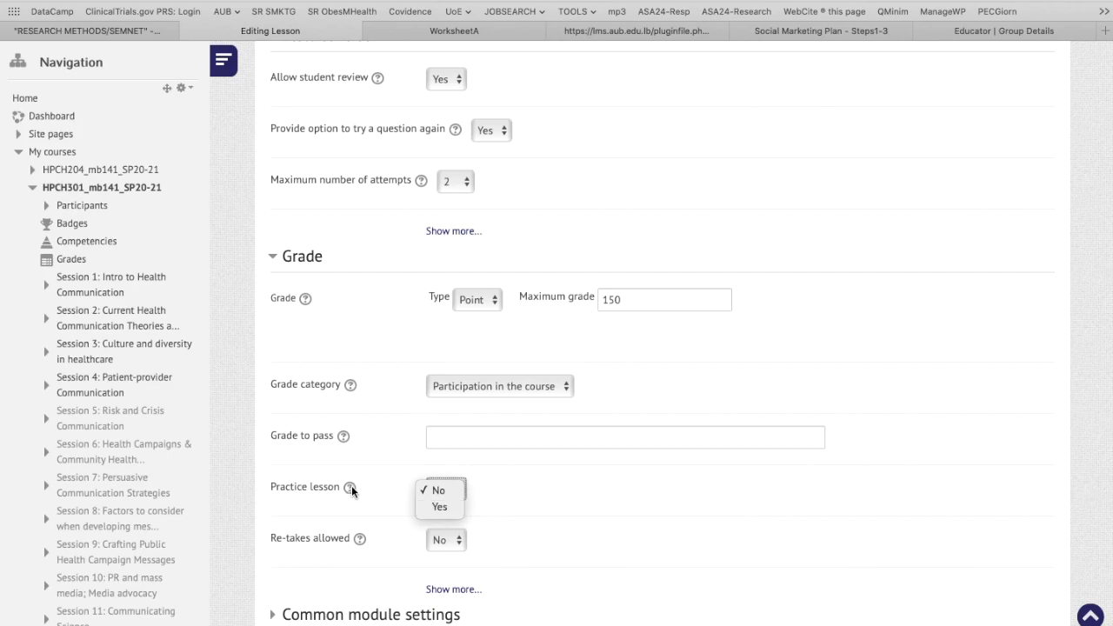
pyautogui.click(452, 490)
pyautogui.scroll(-1, 485, 492)
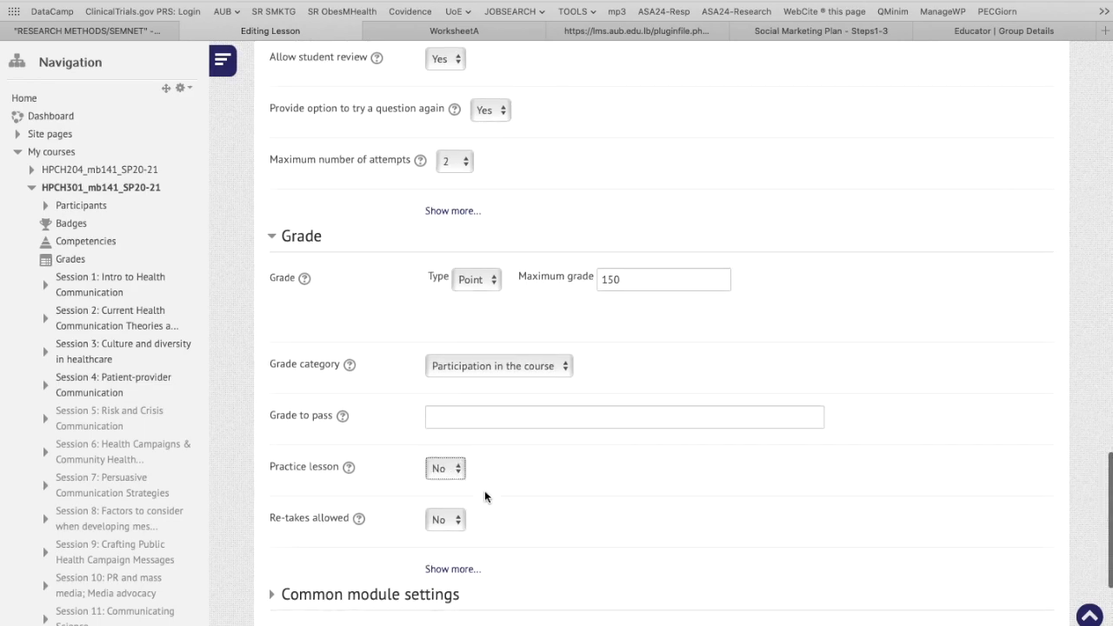
pyautogui.scroll(-2, 484, 492)
pyautogui.click(445, 481)
pyautogui.click(444, 498)
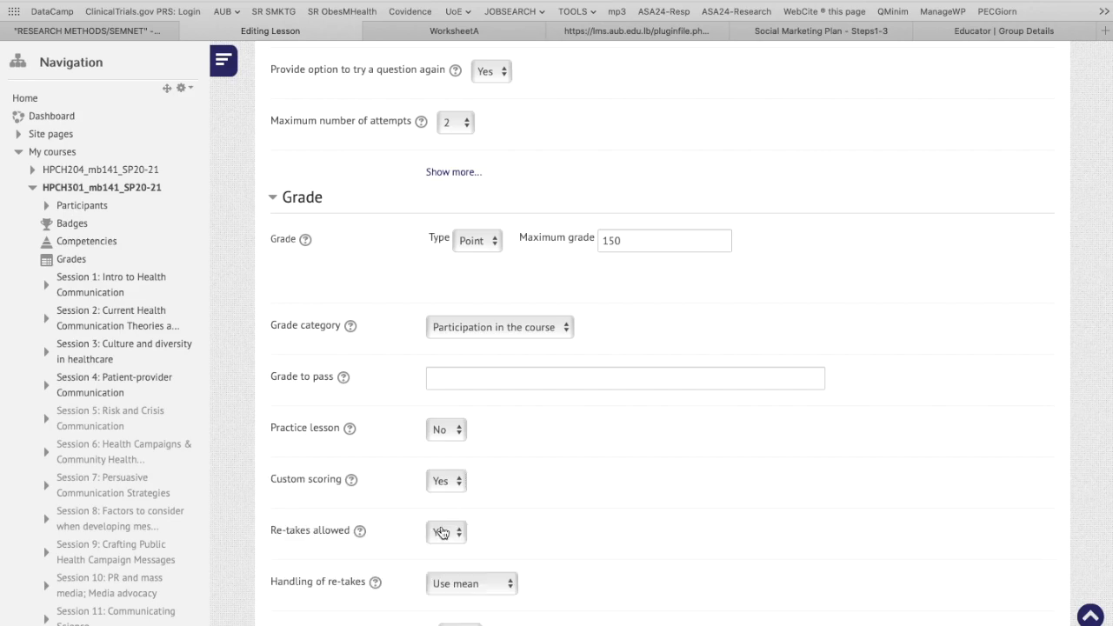
pyautogui.scroll(-3, 458, 502)
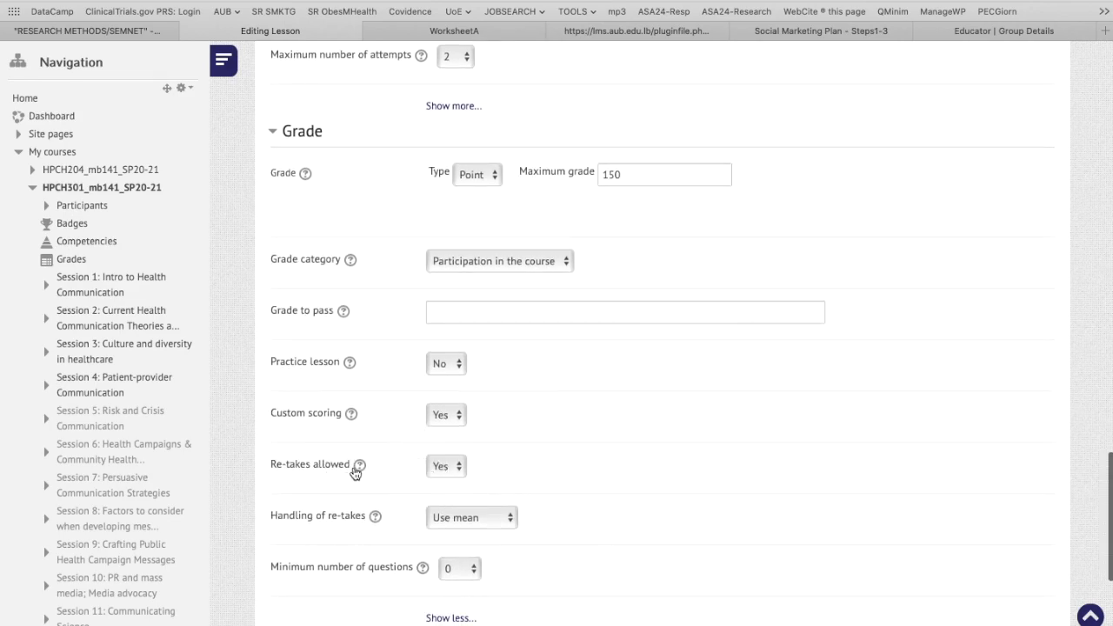
# - Review the choices for Handling of re-takes and the Minimum number of questions setting
pyautogui.moveTo(270, 516); pyautogui.dragTo(367, 516)
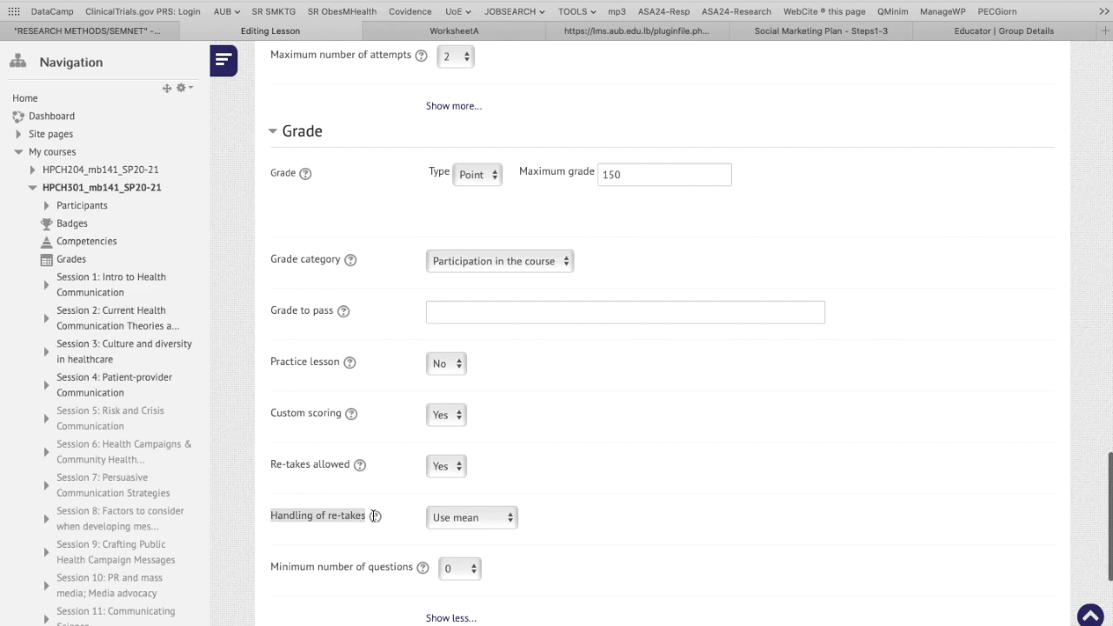
pyautogui.click(470, 520)
pyautogui.click(592, 505)
pyautogui.scroll(-2, 574, 511)
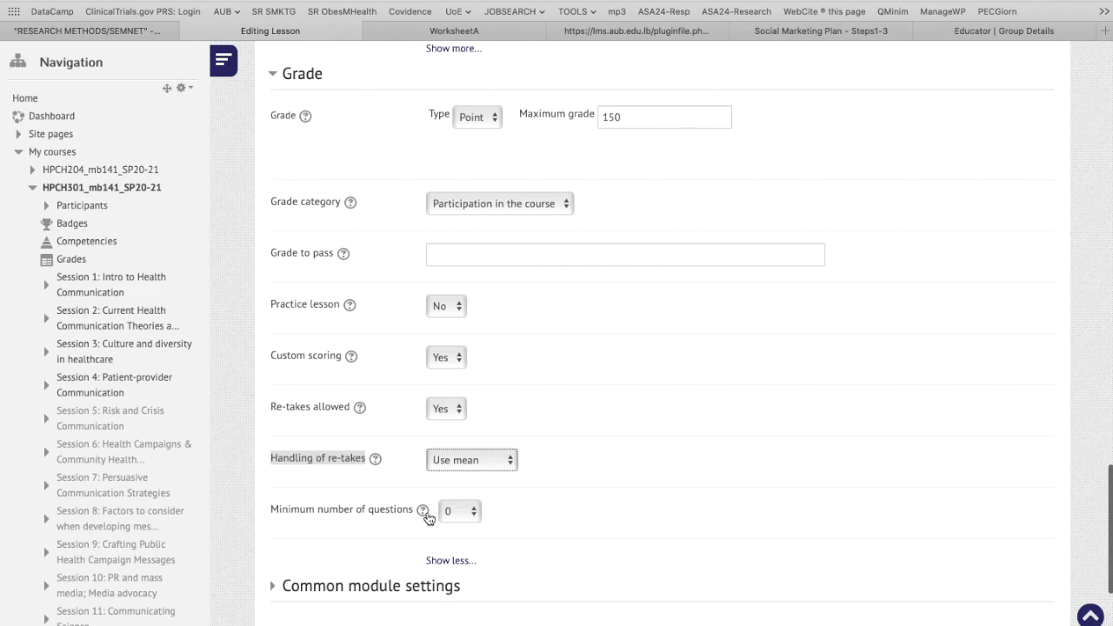
pyautogui.scroll(-1, 472, 517)
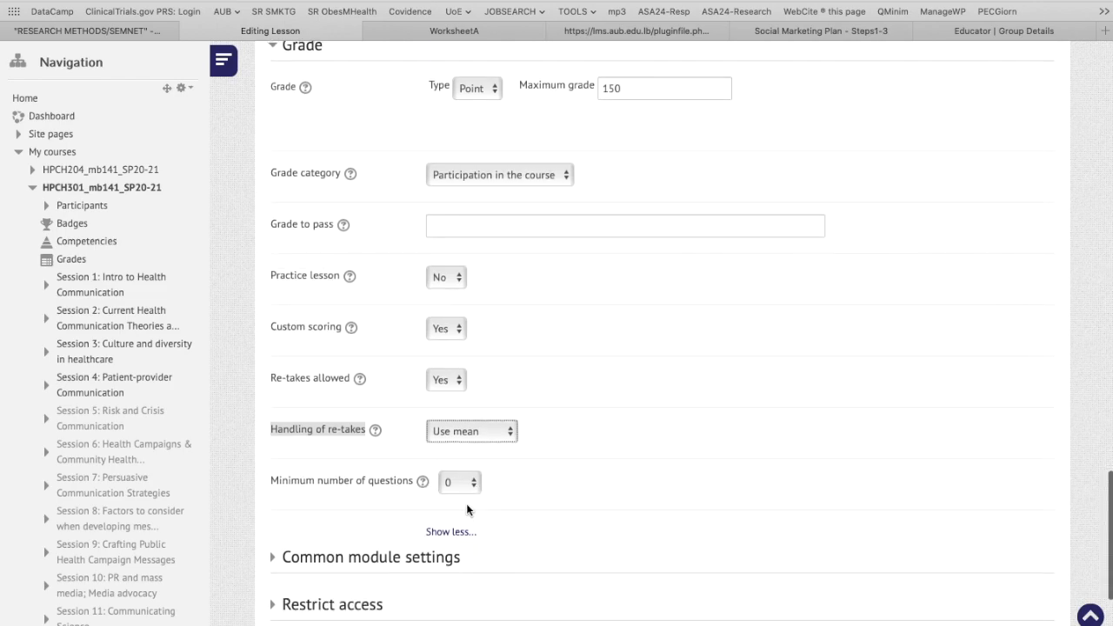
pyautogui.scroll(-2, 473, 496)
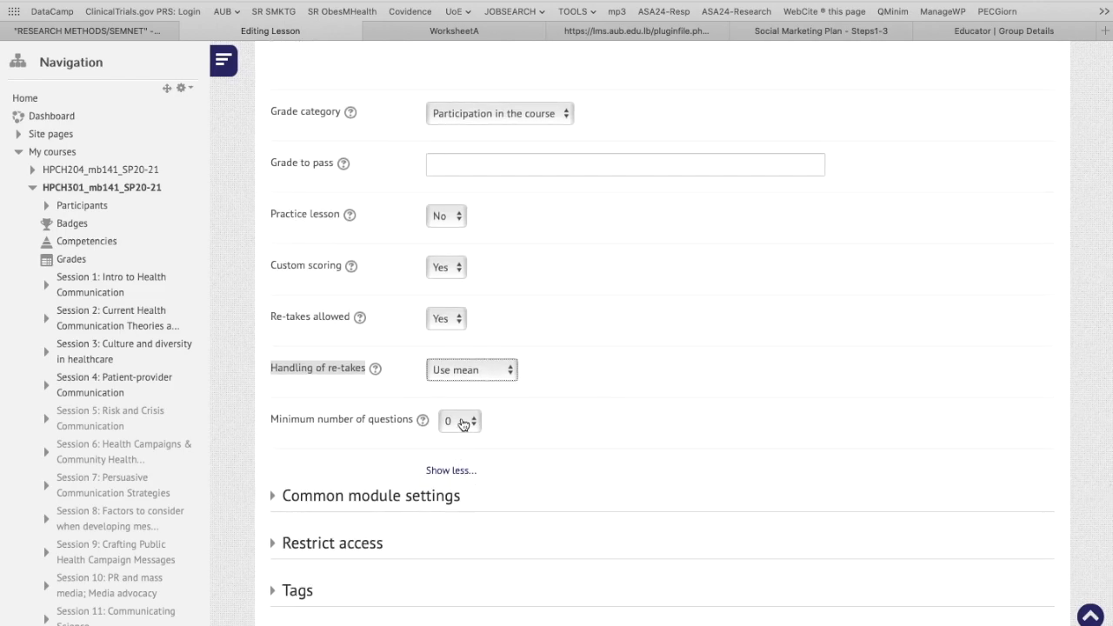
# - In Common module settings, set the lesson's availability to Hide from students
pyautogui.scroll(-3, 435, 428)
pyautogui.click(353, 387)
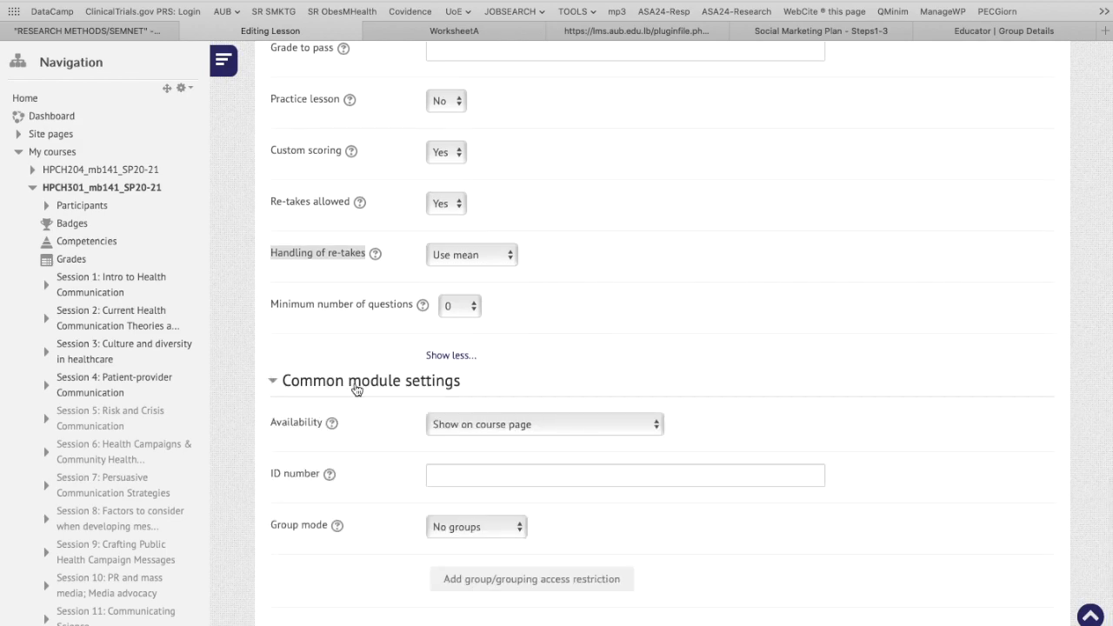
pyautogui.click(484, 424)
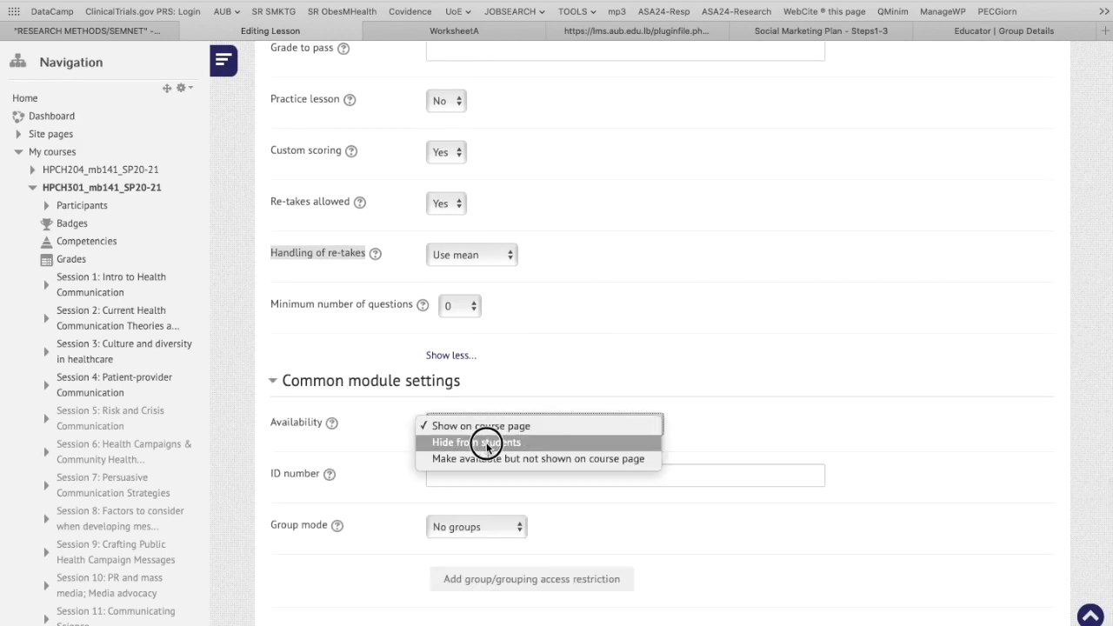
pyautogui.click(491, 441)
pyautogui.scroll(-3, 522, 422)
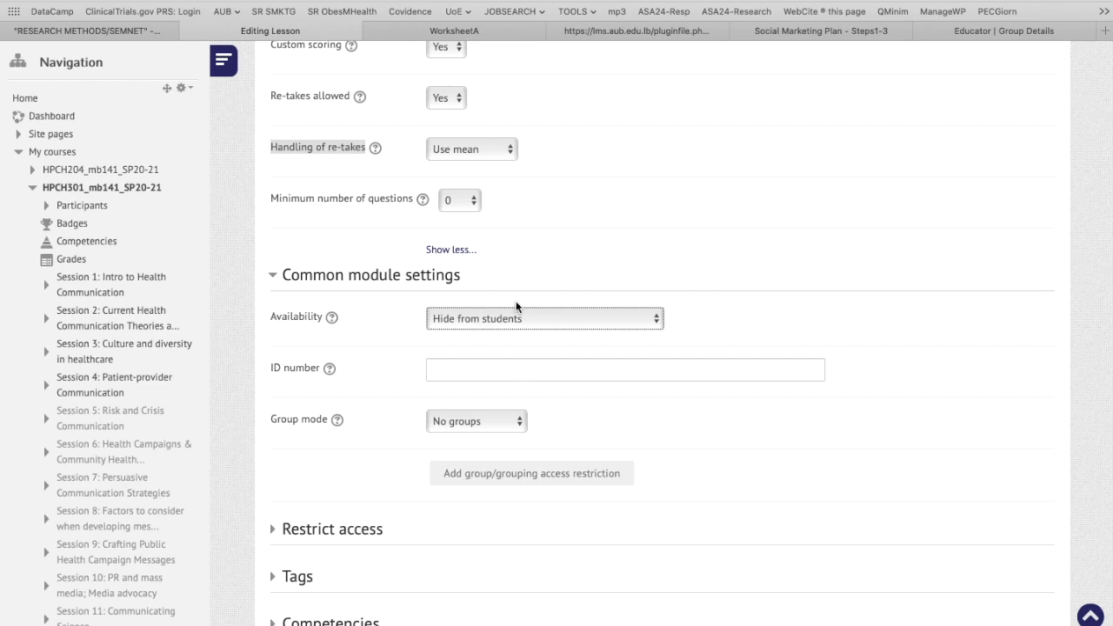
# - Look at the Restrict access section and collapse it again
pyautogui.scroll(-5, 516, 304)
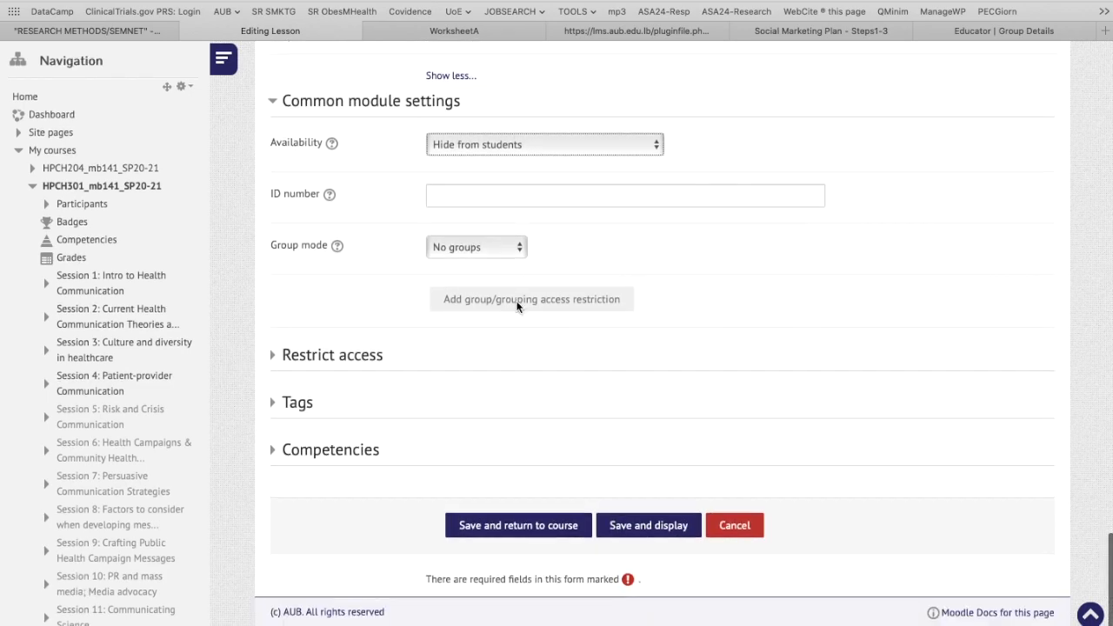
pyautogui.click(339, 358)
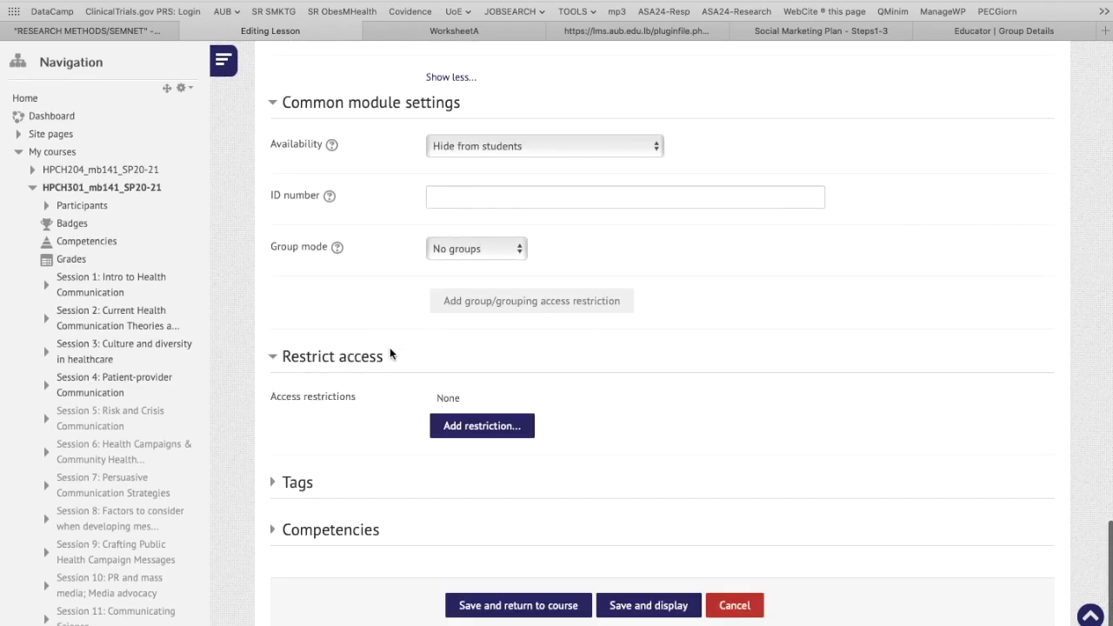
pyautogui.click(328, 357)
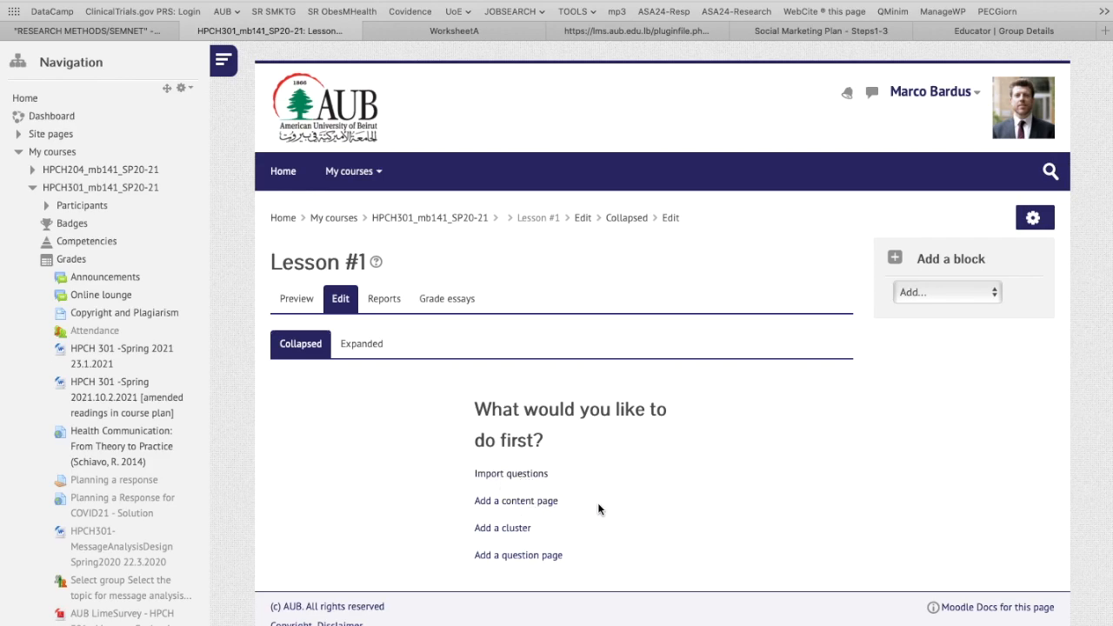
# - Add a content page to the lesson, titled "Page #1", with the sample text "dfahfahfa" as page contents
pyautogui.moveTo(581, 510); pyautogui.dragTo(446, 506)
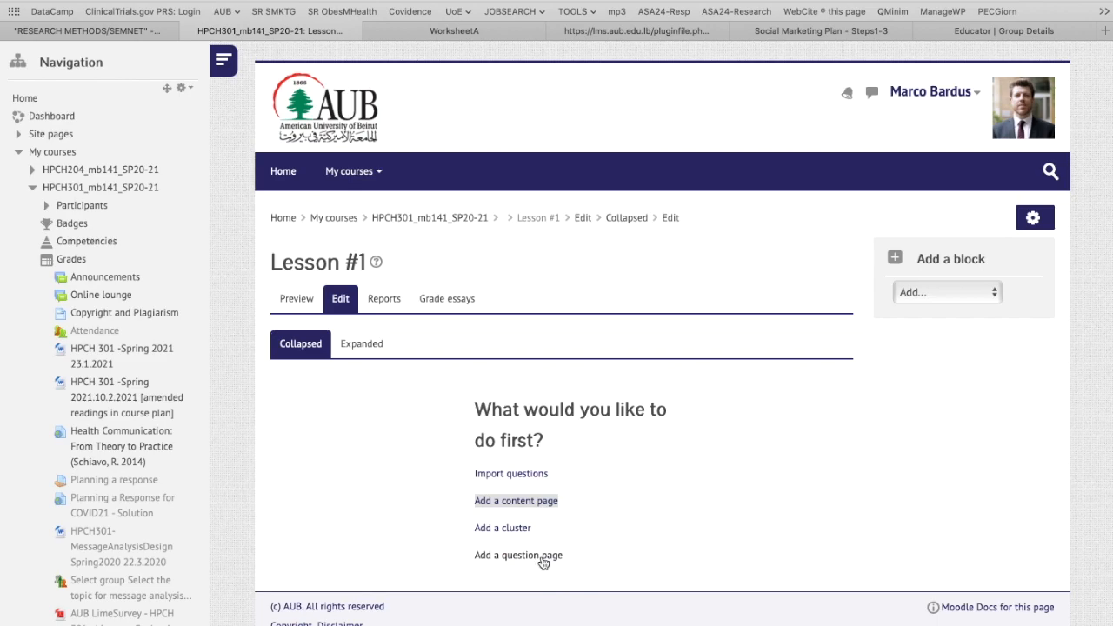
pyautogui.click(524, 501)
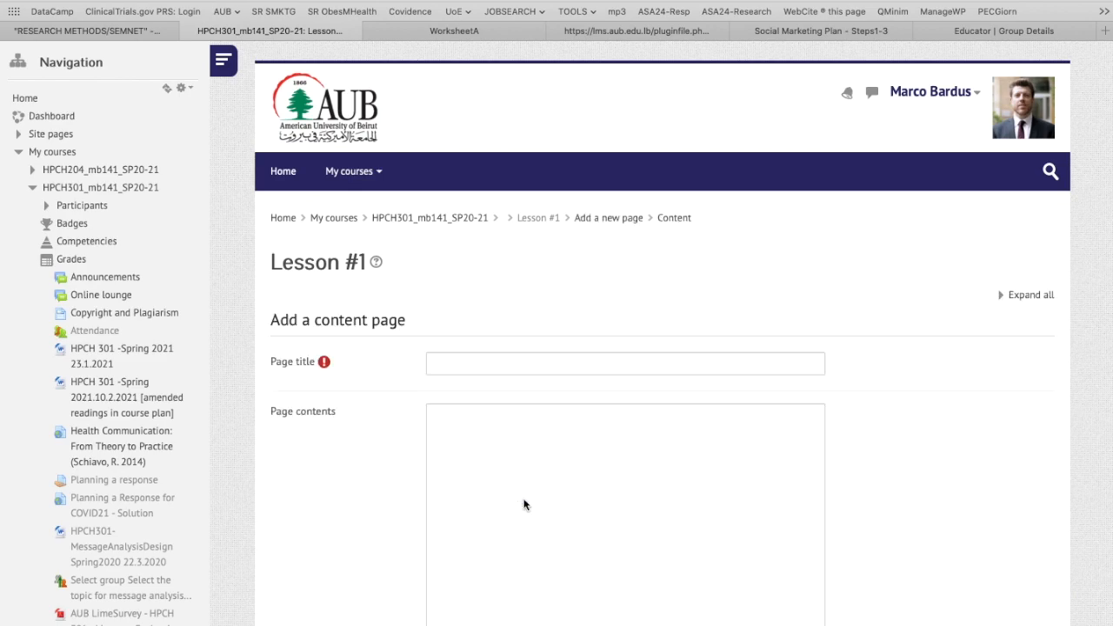
pyautogui.click(473, 360)
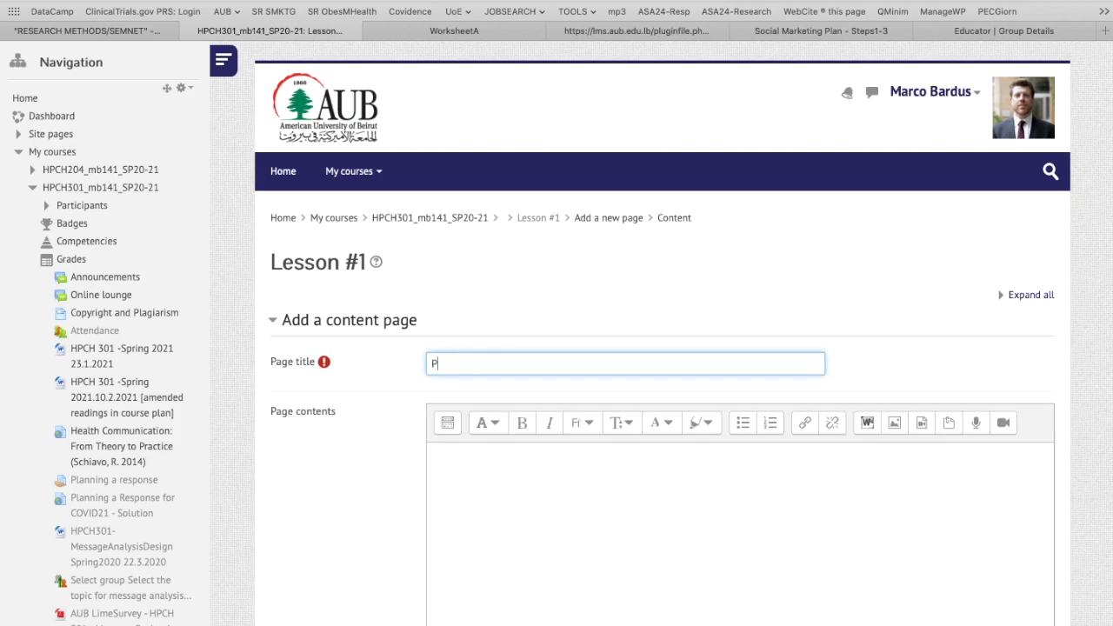
pyautogui.click(489, 462)
pyautogui.scroll(-4, 490, 465)
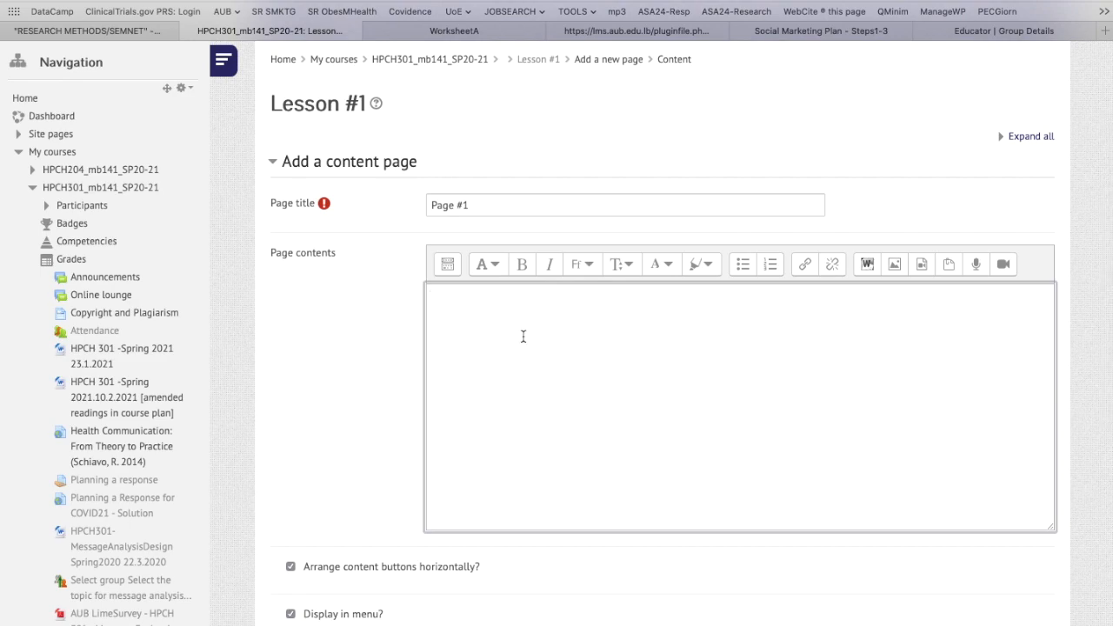
# - Look at the image properties and at the link, video and audio options for inserting media into the page contents
pyautogui.click(897, 271)
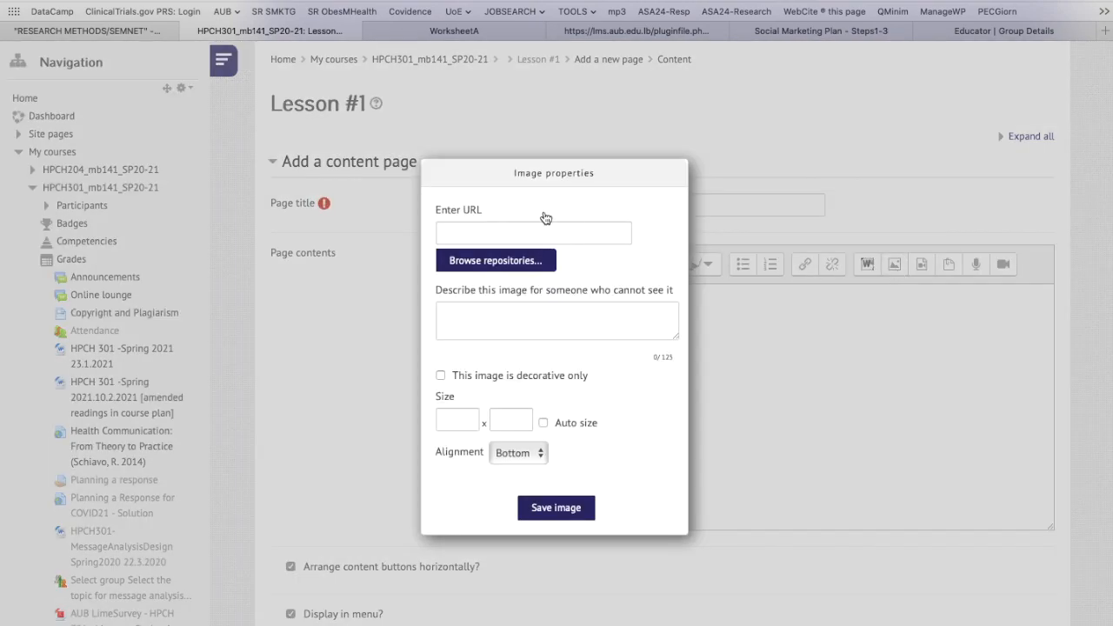
pyautogui.click(557, 508)
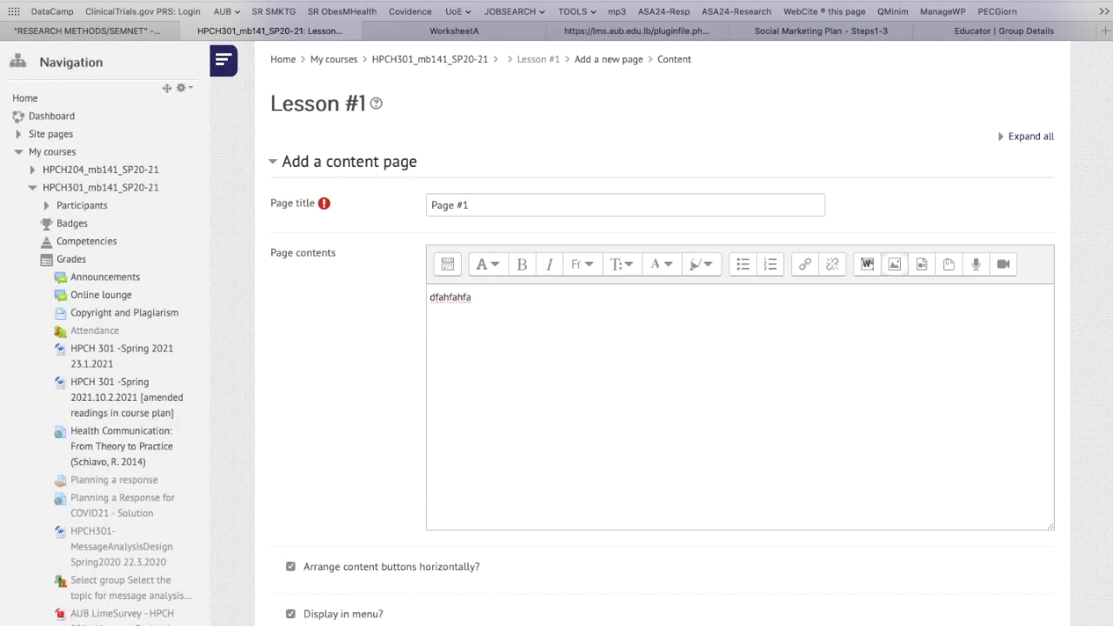
pyautogui.click(921, 265)
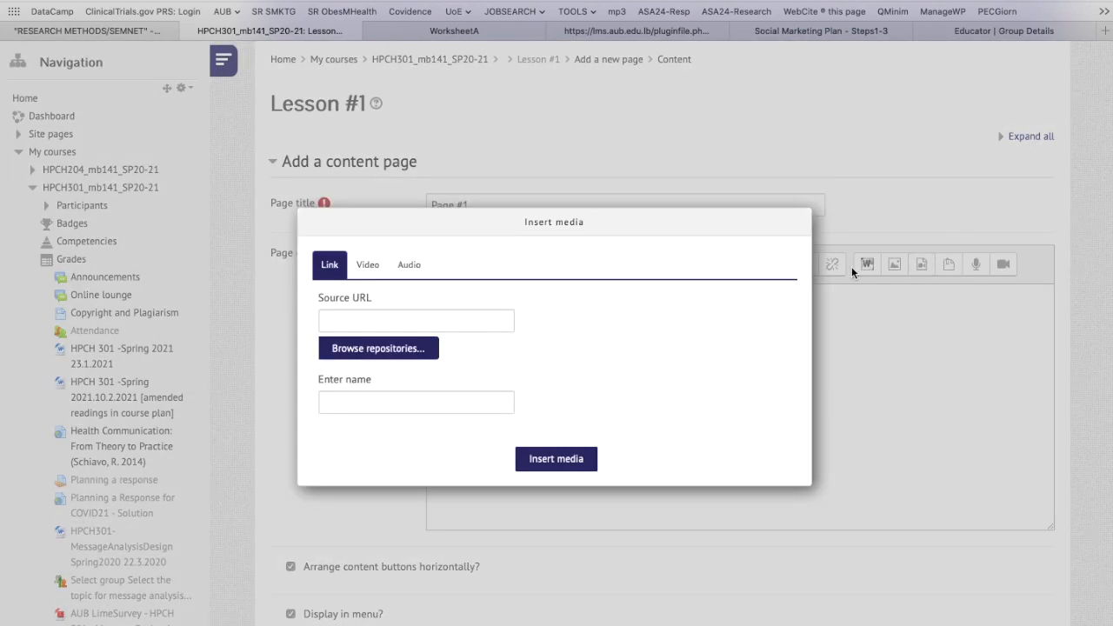
pyautogui.click(402, 265)
pyautogui.click(368, 266)
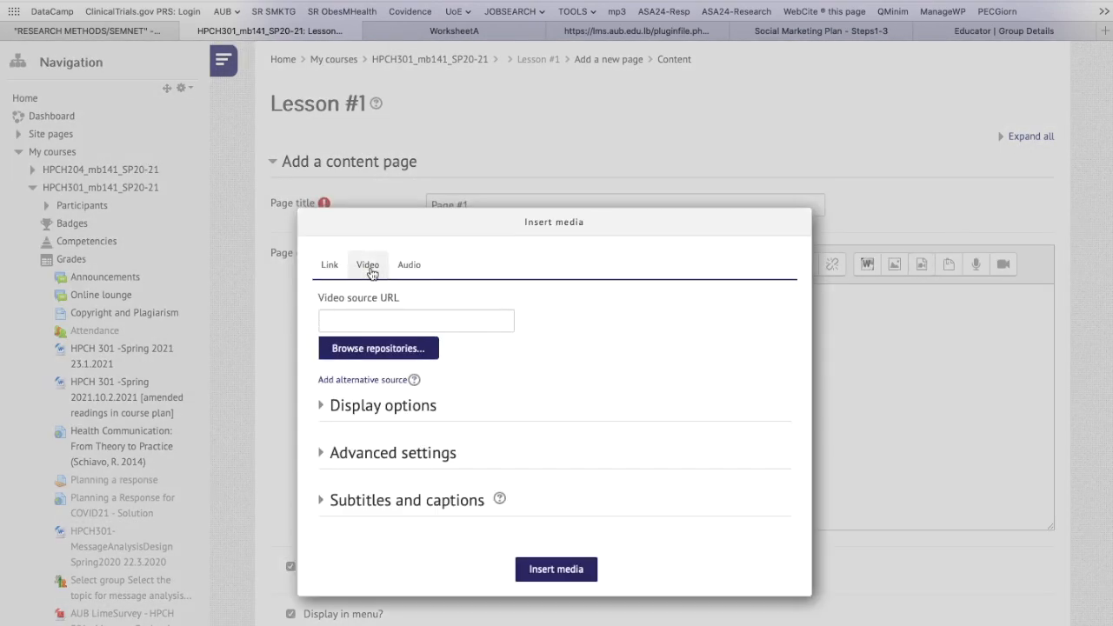
pyautogui.click(334, 321)
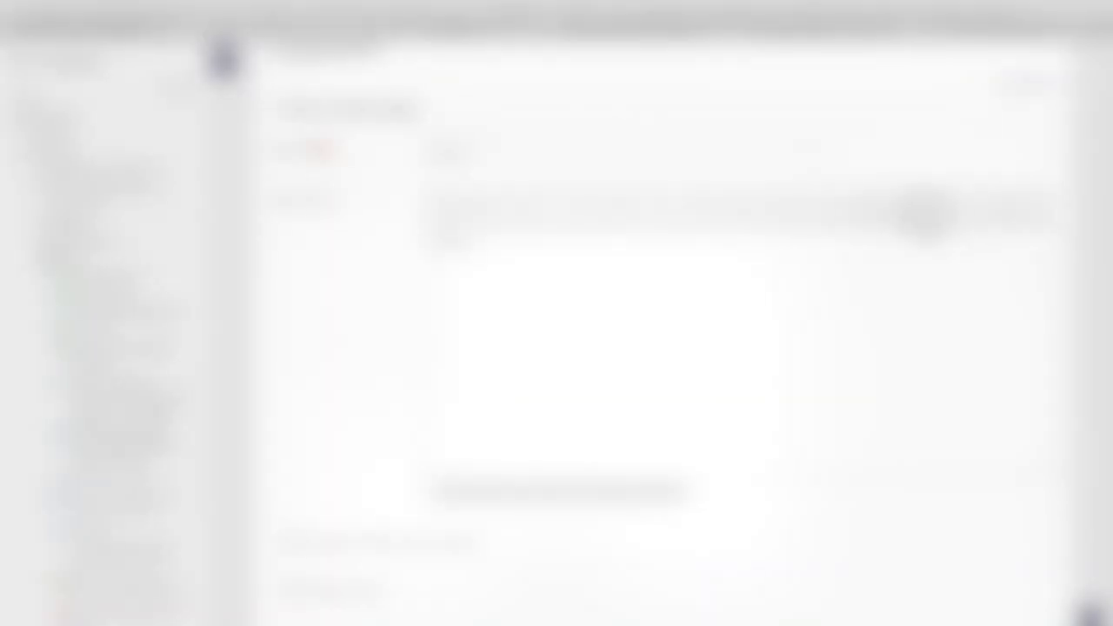
pyautogui.click(924, 212)
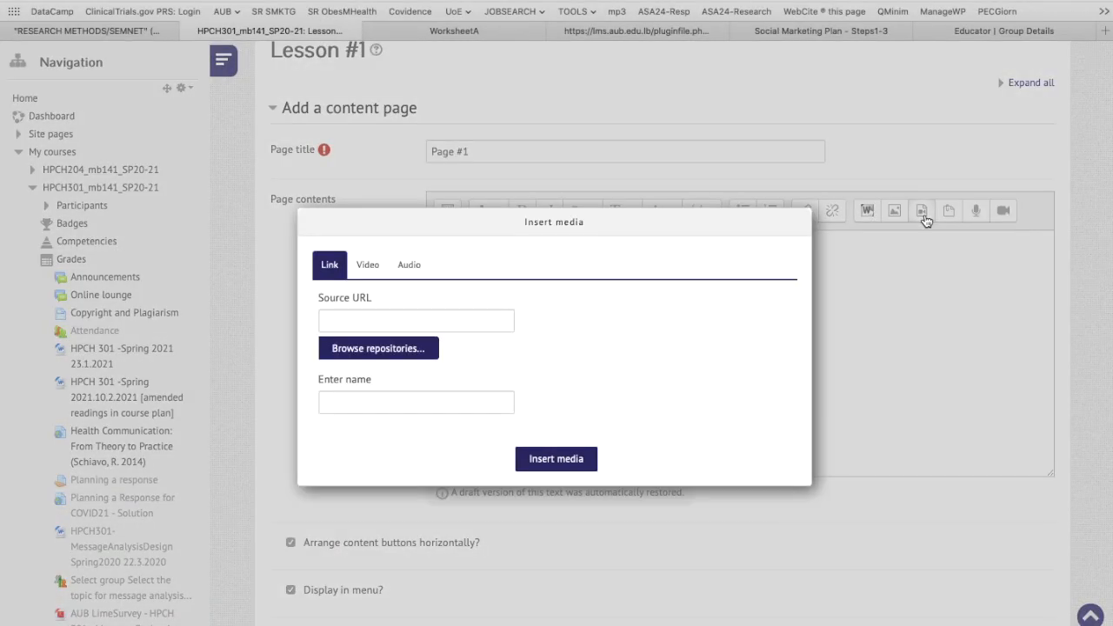
pyautogui.click(381, 276)
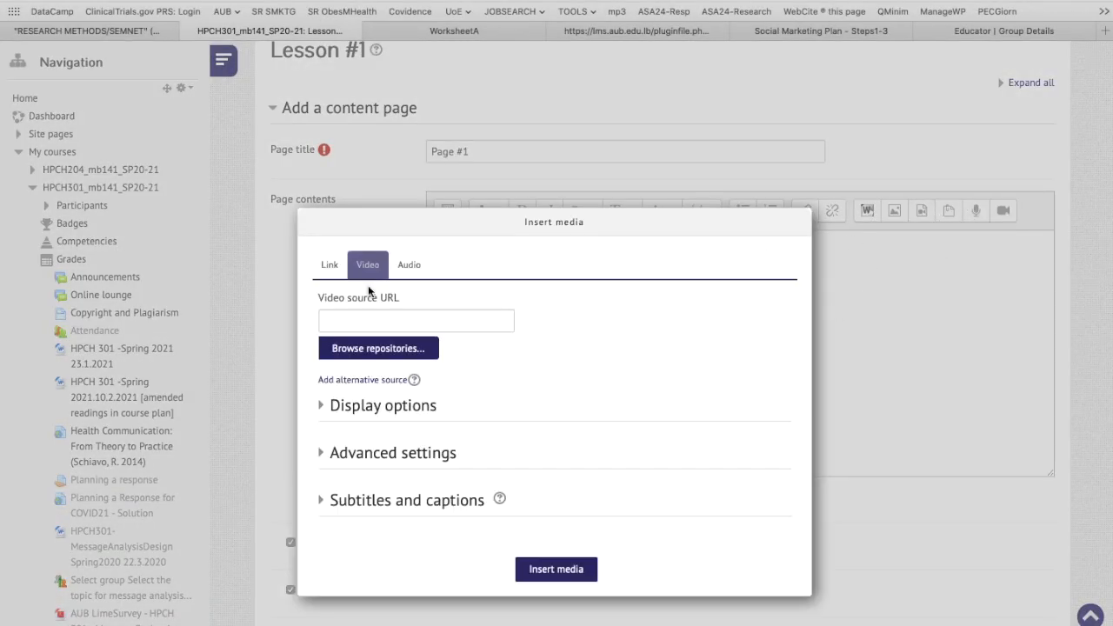
pyautogui.click(386, 324)
pyautogui.write('https://youtu.be/3jp0OwXHGkU')
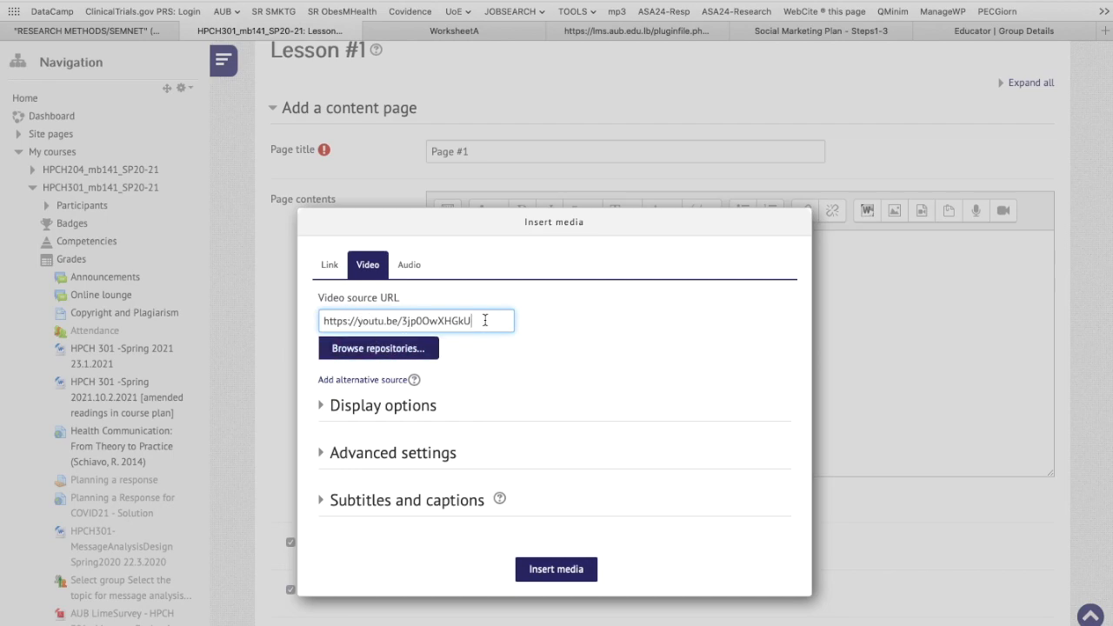
# - Set the video's display size to 600 x 400, title it "Video" and insert it into the page contents
pyautogui.click(344, 414)
pyautogui.click(338, 519)
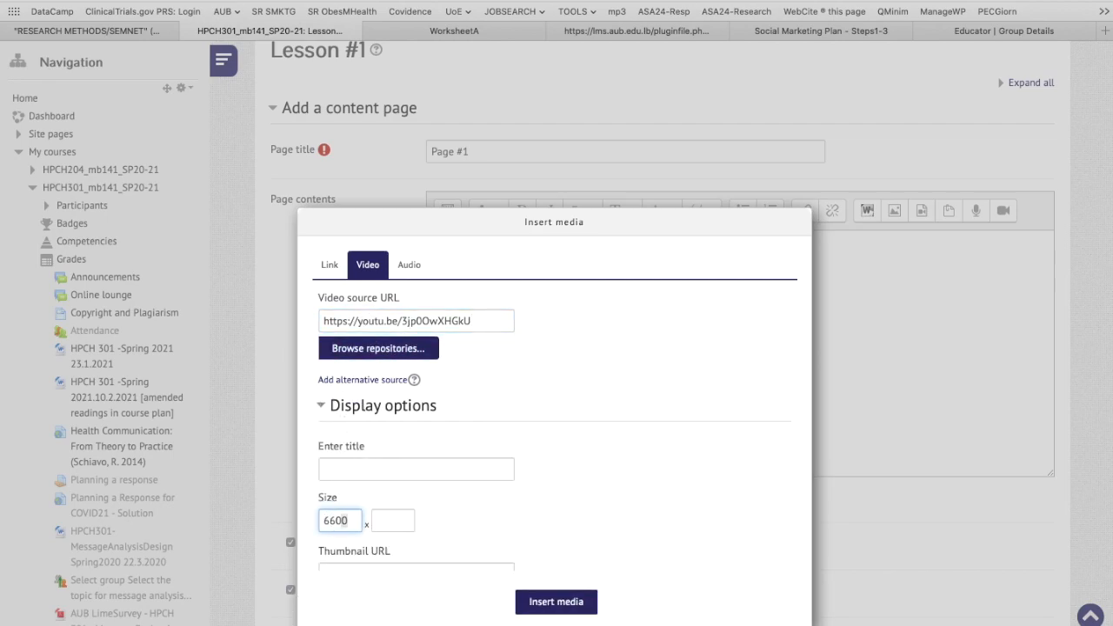
pyautogui.write('000')
pyautogui.press('BackSpace')
pyautogui.press('Tab')
pyautogui.write('4')
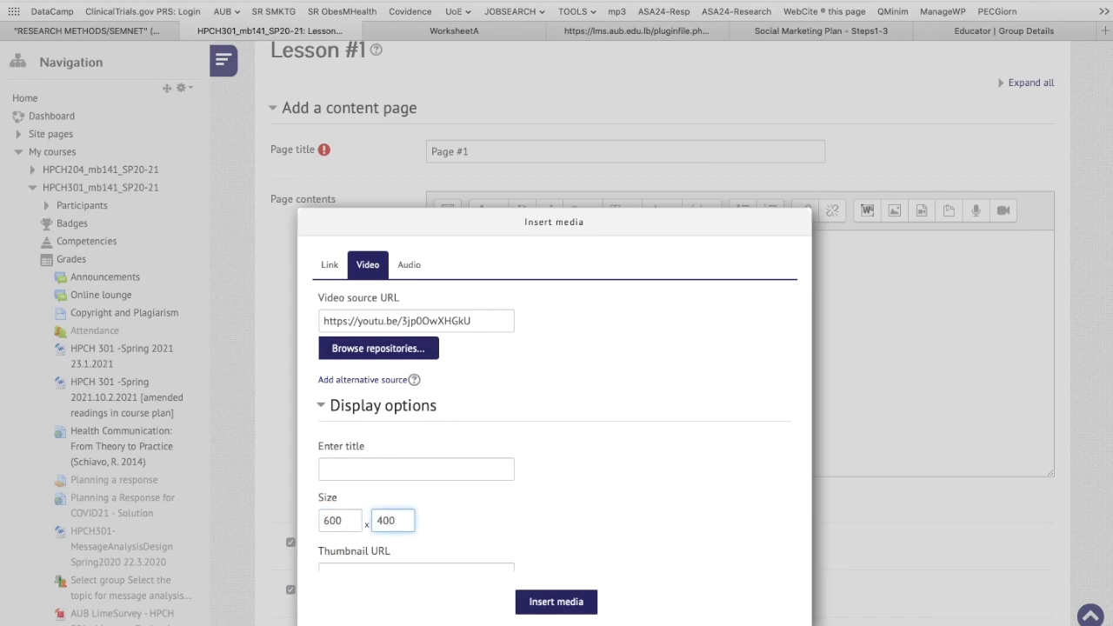
pyautogui.scroll(-2, 592, 527)
pyautogui.click(376, 380)
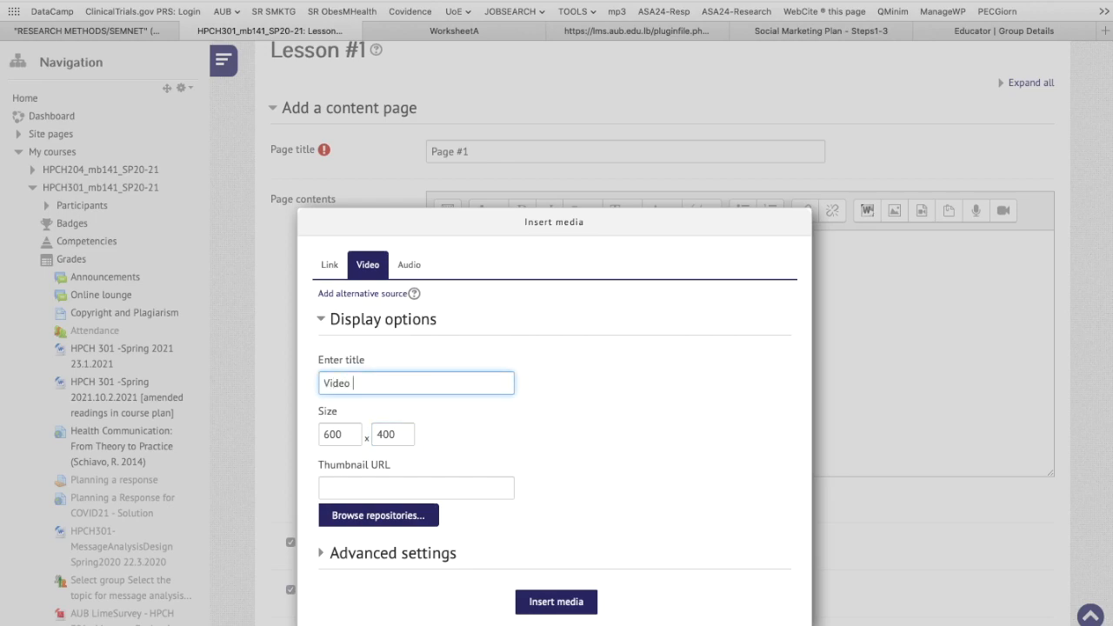
pyautogui.click(565, 609)
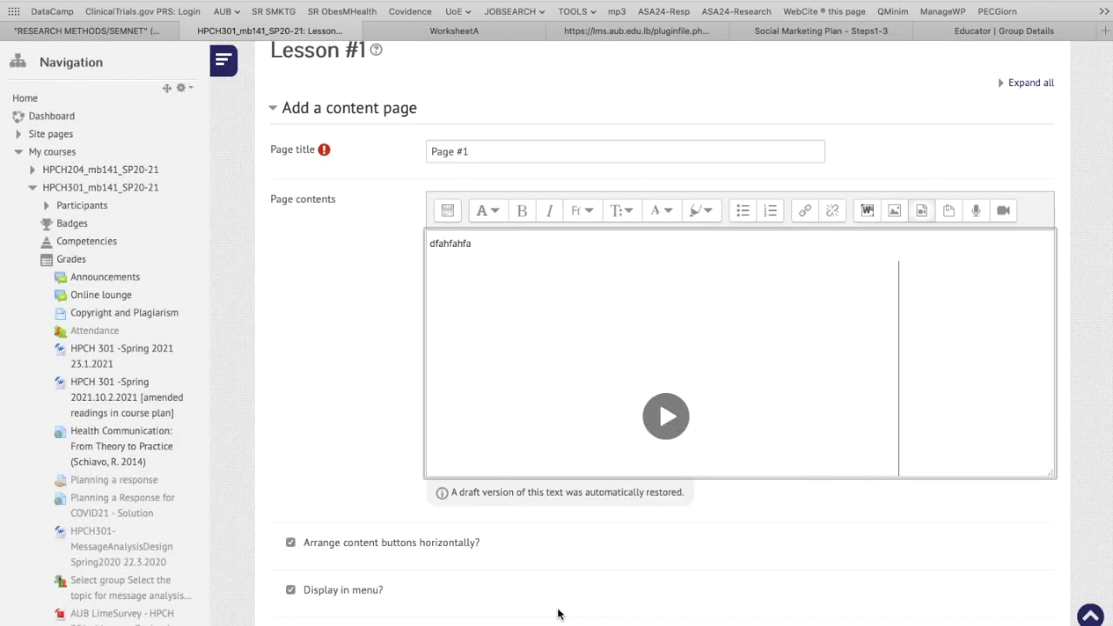
# - Add the sample text "daddahfhaf" on a new line below the embedded video
pyautogui.scroll(-2, 542, 396)
pyautogui.click(923, 362)
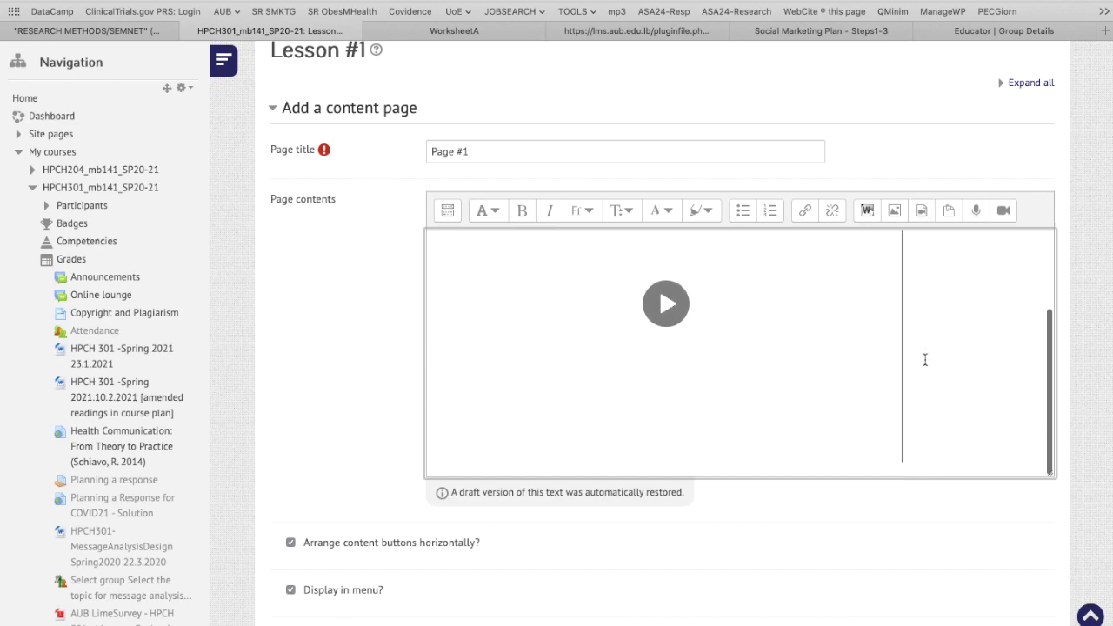
pyautogui.press('Return')
pyautogui.press('Return')
pyautogui.write('daddahfhaf')
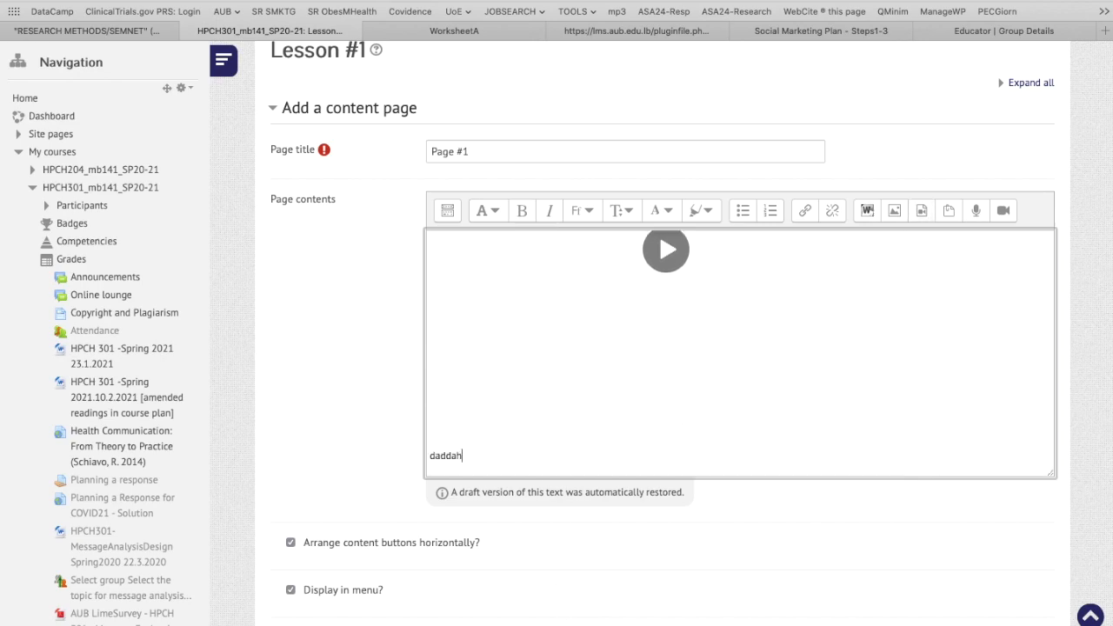
# - Show the additional formatting tools for the page contents and underline the sample text "daddahfhaf"
pyautogui.doubleClick(461, 456)
pyautogui.click(448, 210)
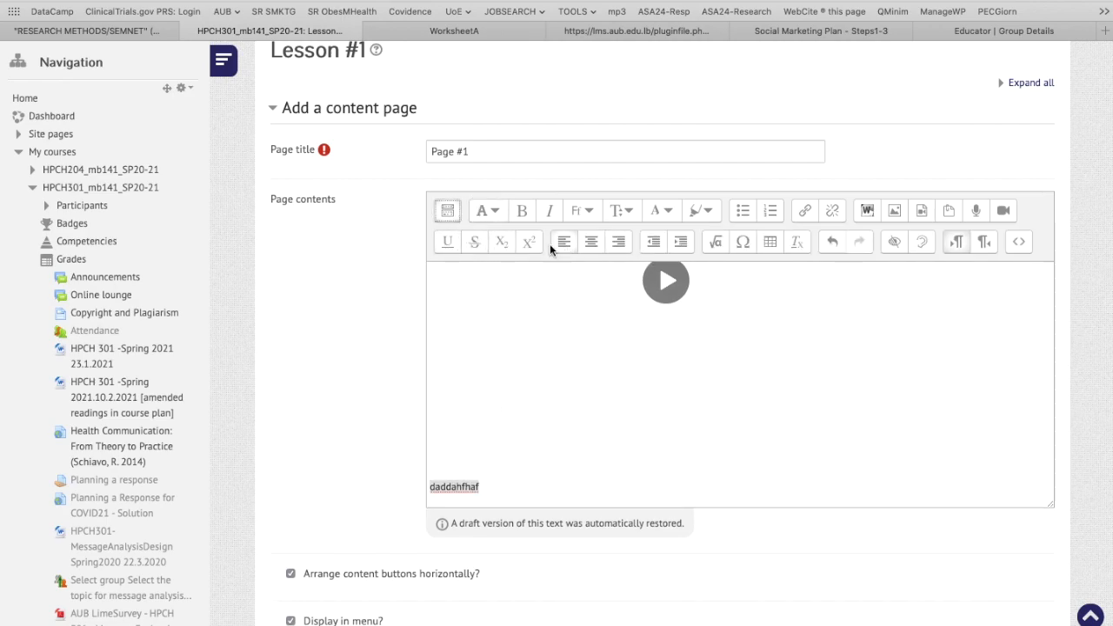
pyautogui.click(445, 241)
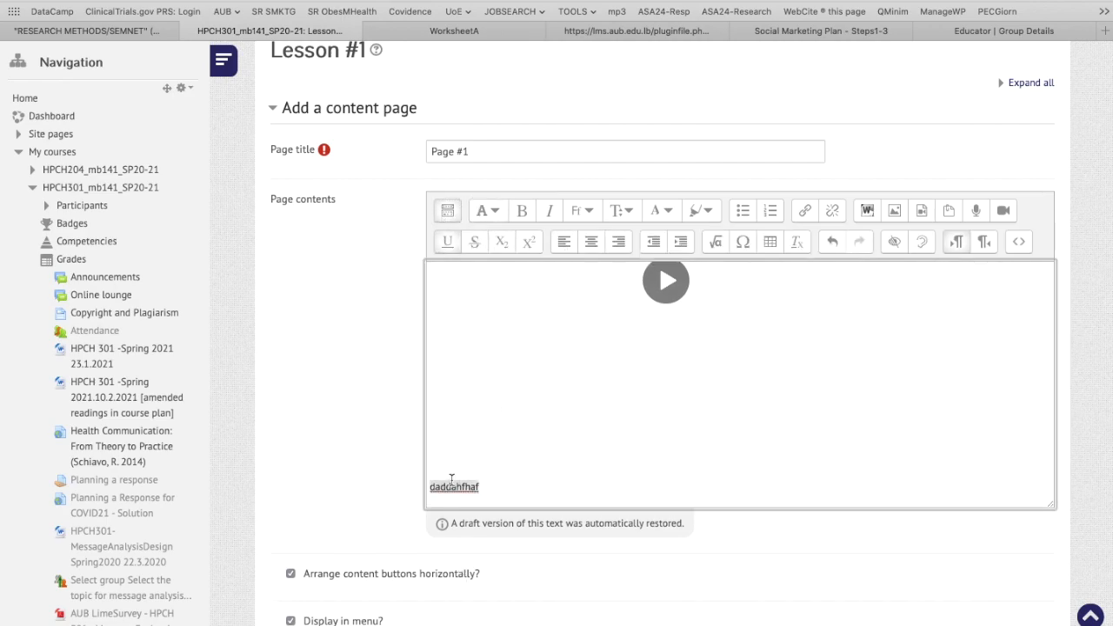
# - Look at the font family, font size and paragraph style options for the selected sample text
pyautogui.click(580, 213)
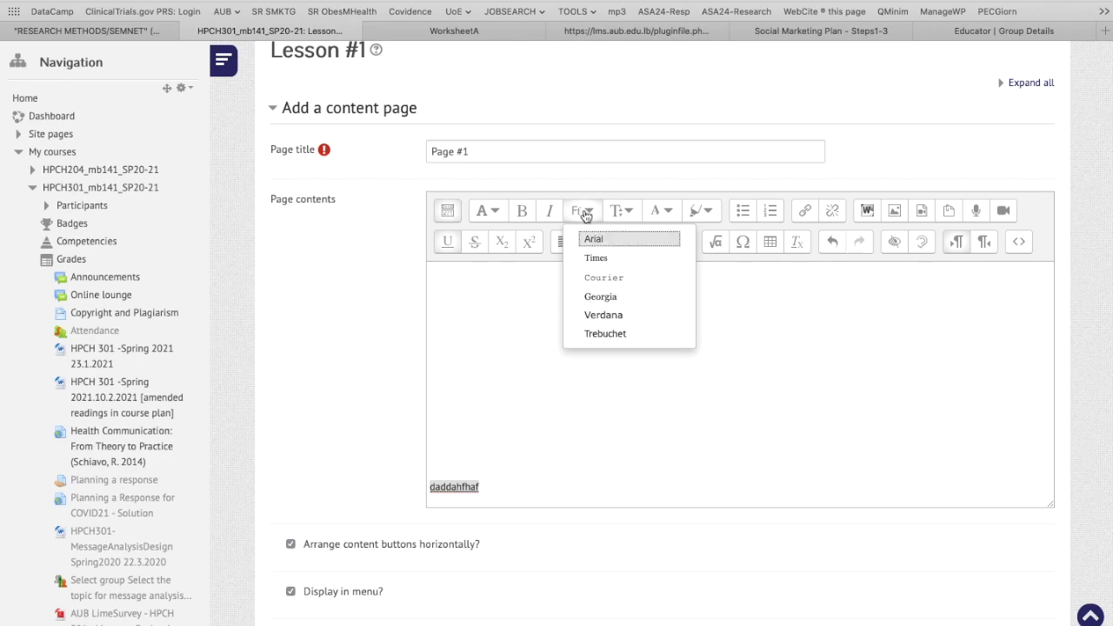
pyautogui.click(624, 215)
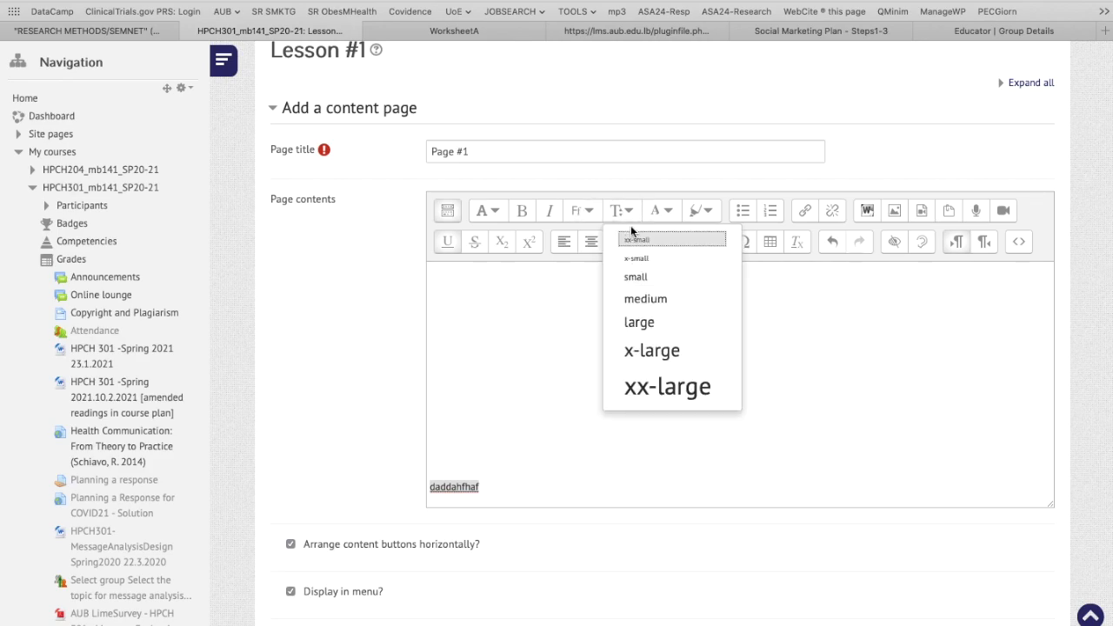
pyautogui.click(491, 216)
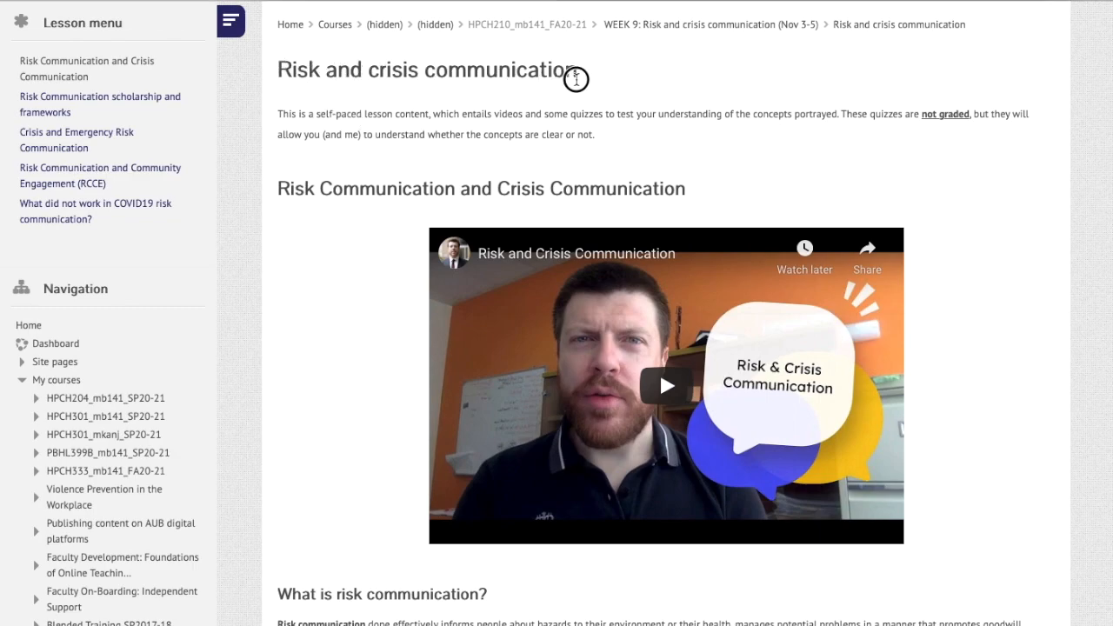
# - Examine the first page of the example lesson "Risk and crisis communication", including its introduction, headings, text and embedded videos
pyautogui.moveTo(268, 72); pyautogui.dragTo(597, 74)
pyautogui.moveTo(278, 111); pyautogui.dragTo(487, 147)
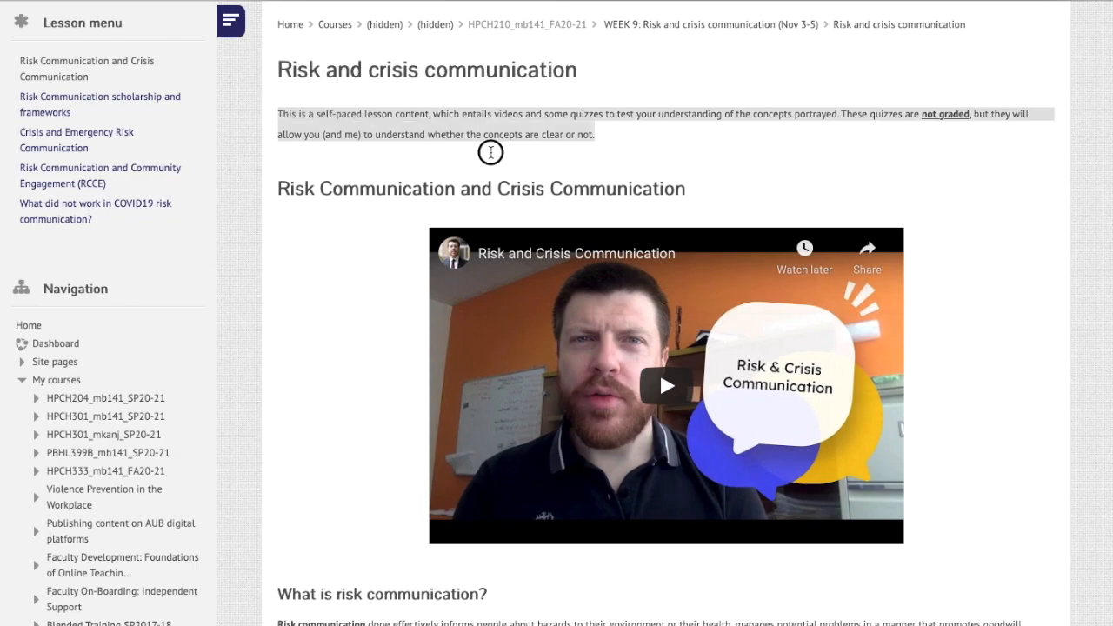
pyautogui.moveTo(276, 189); pyautogui.dragTo(712, 191)
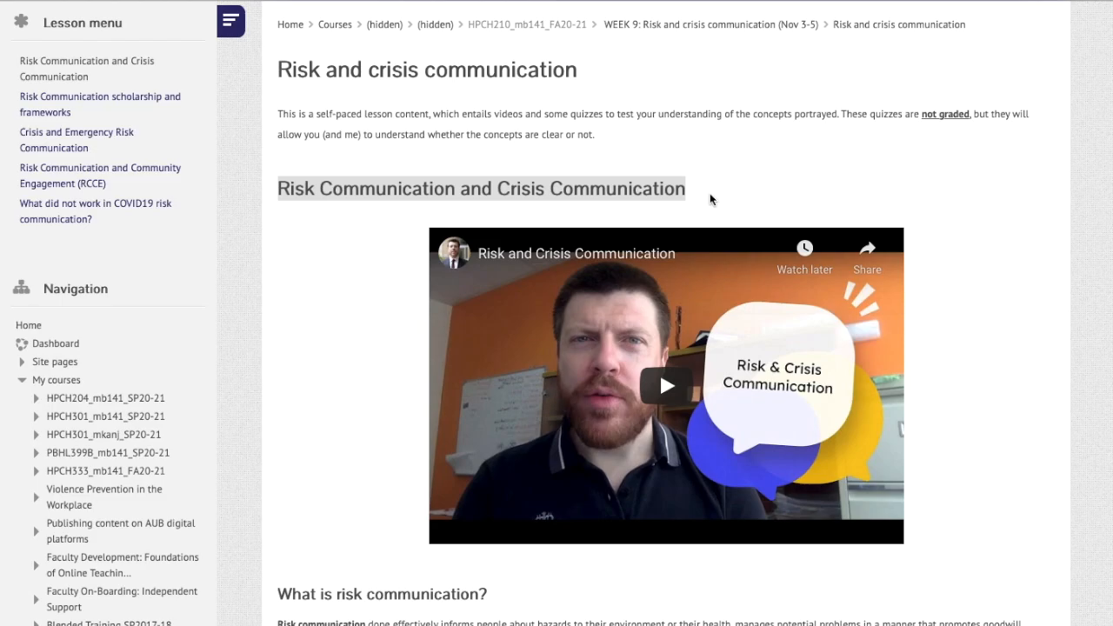
pyautogui.scroll(-2, 712, 191)
pyautogui.scroll(-3, 784, 249)
pyautogui.scroll(-3, 784, 249)
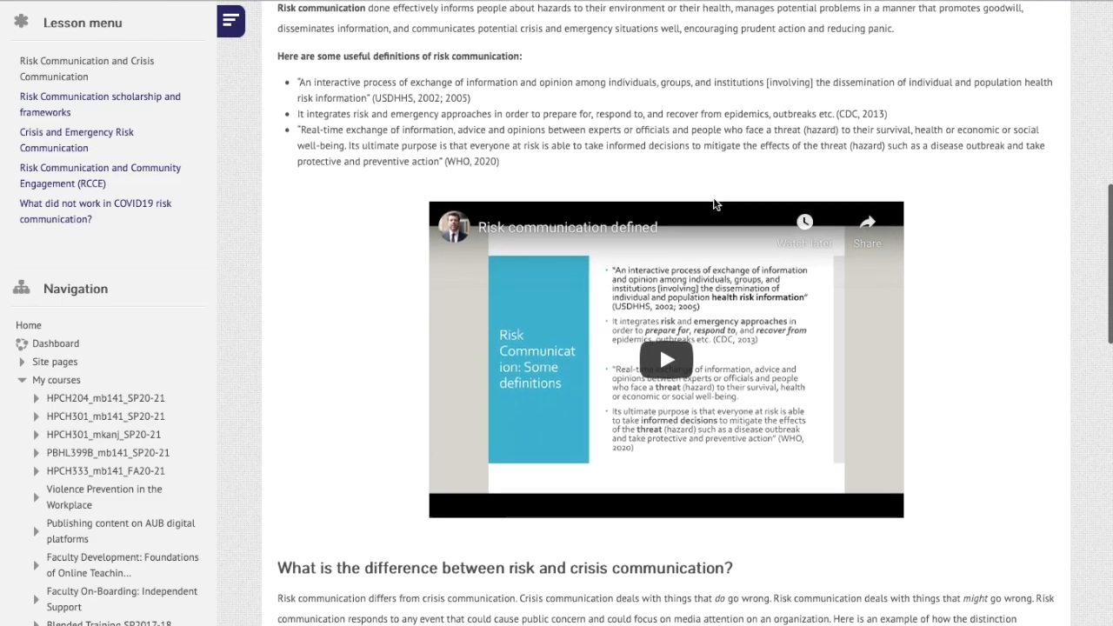
pyautogui.scroll(3, 715, 194)
pyautogui.scroll(-2, 577, 220)
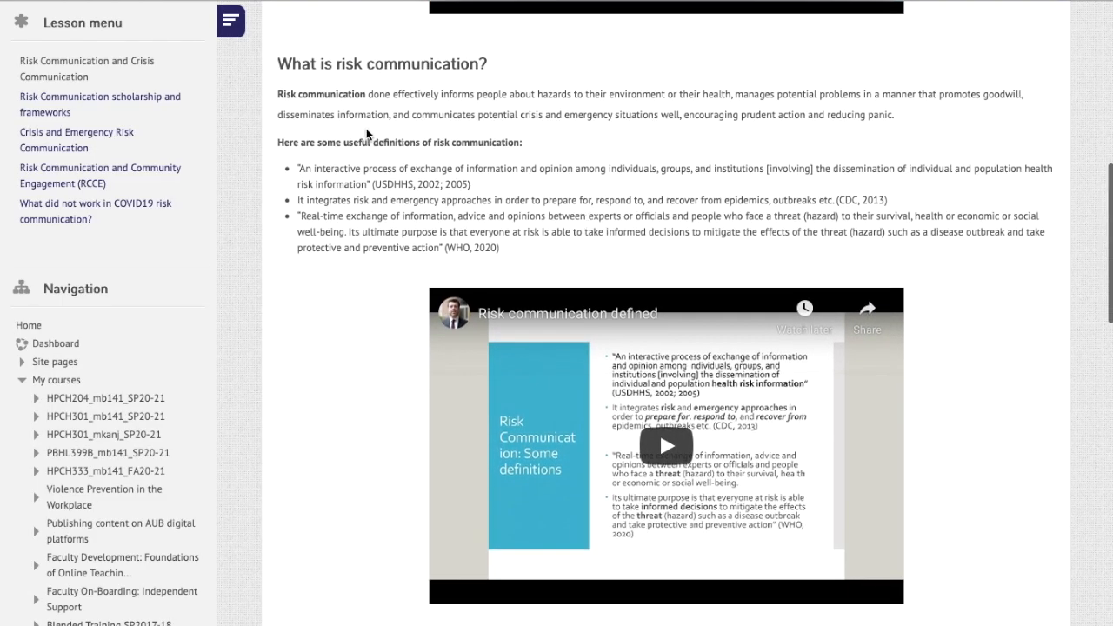
pyautogui.scroll(-10, 366, 132)
pyautogui.scroll(-6, 374, 129)
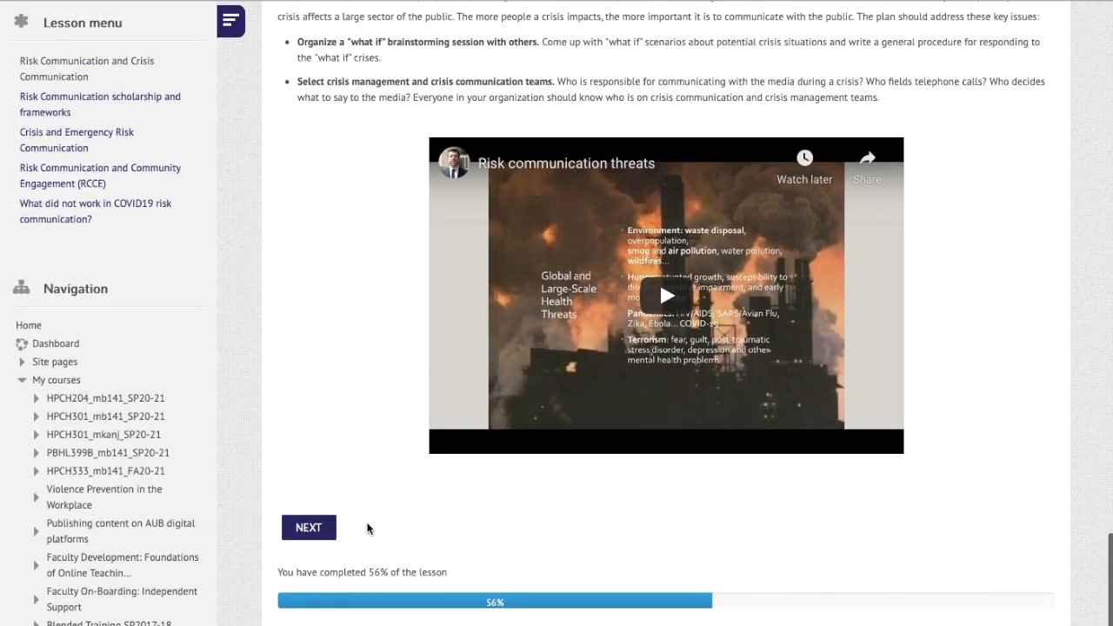
# - Go through the example lesson's remaining content pages, from "Risk Communication scholarship and frameworks" to "What did not work in COVID19 risk communication?"
pyautogui.click(310, 528)
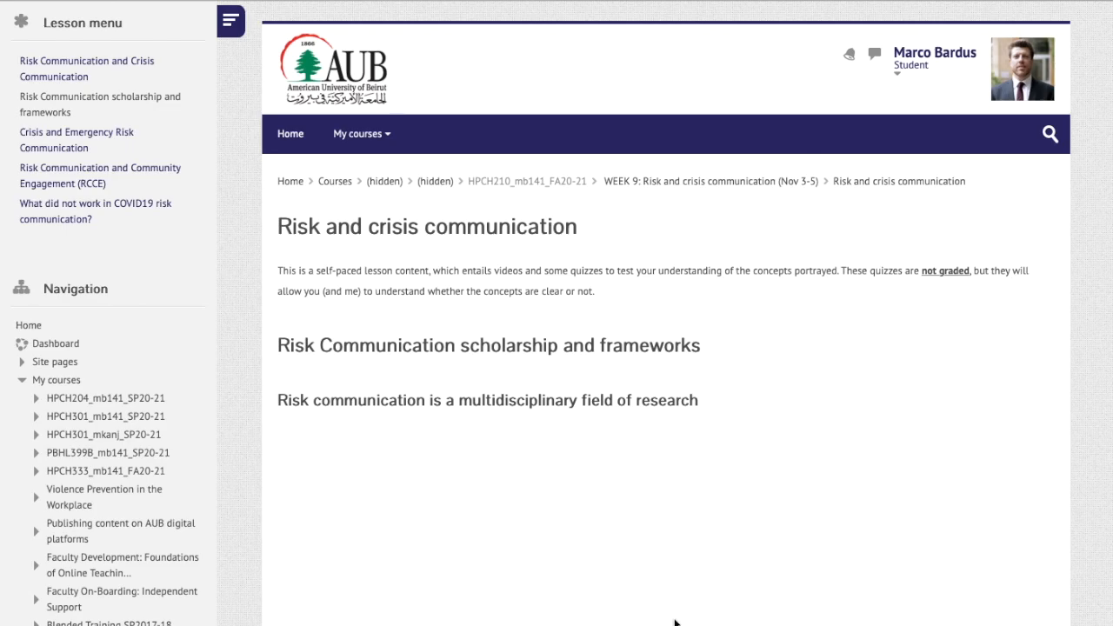
pyautogui.scroll(-10, 600, 396)
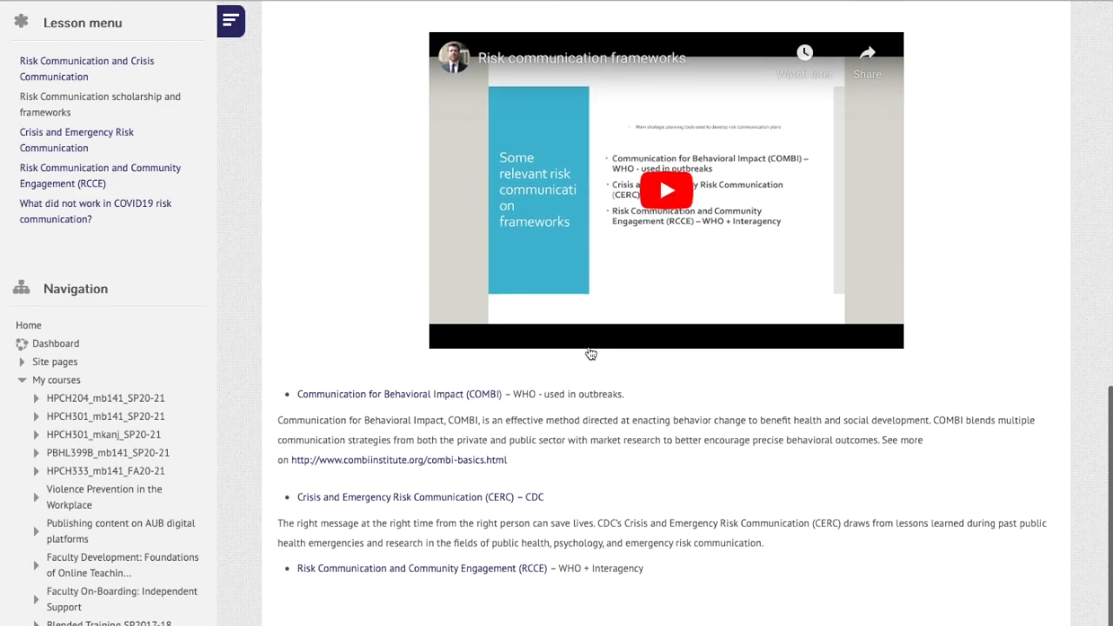
pyautogui.scroll(-3, 590, 354)
pyautogui.click(309, 527)
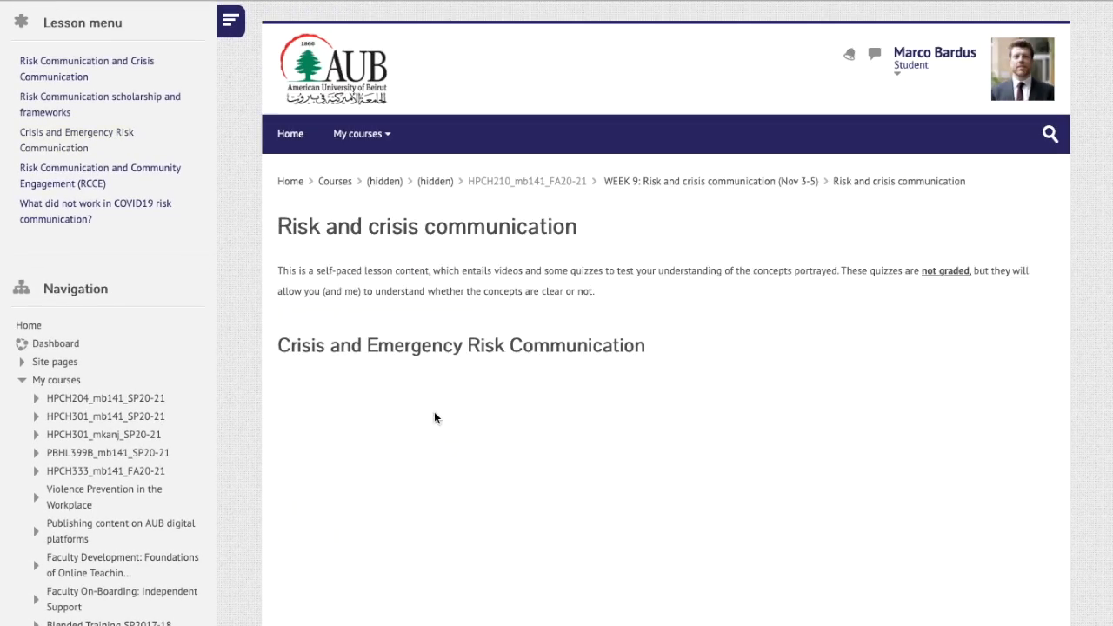
pyautogui.scroll(-10, 521, 404)
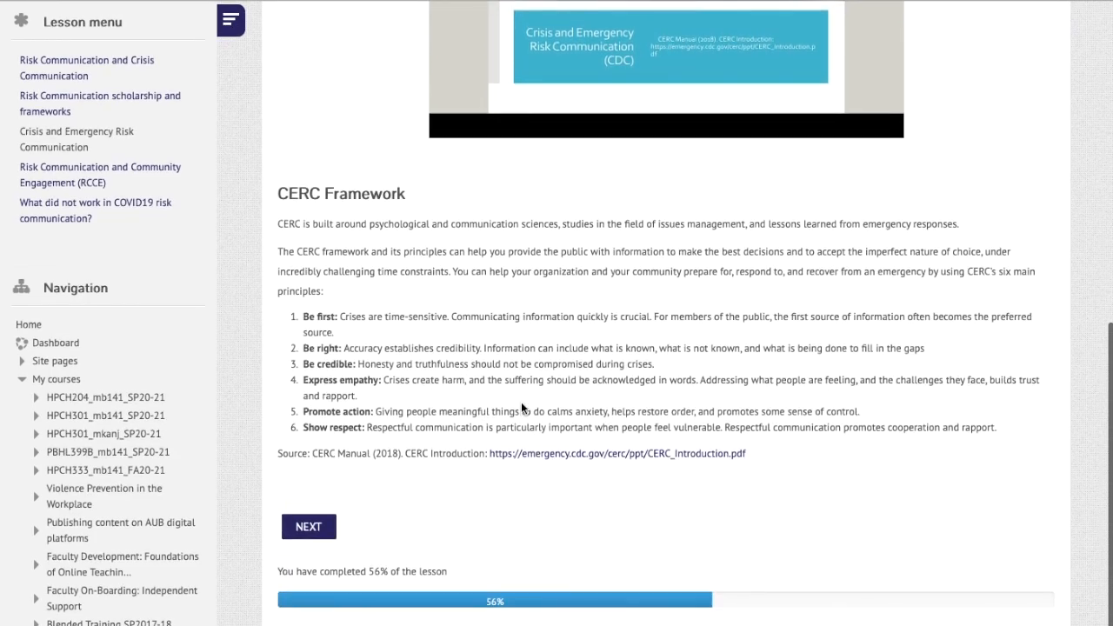
pyautogui.click(312, 531)
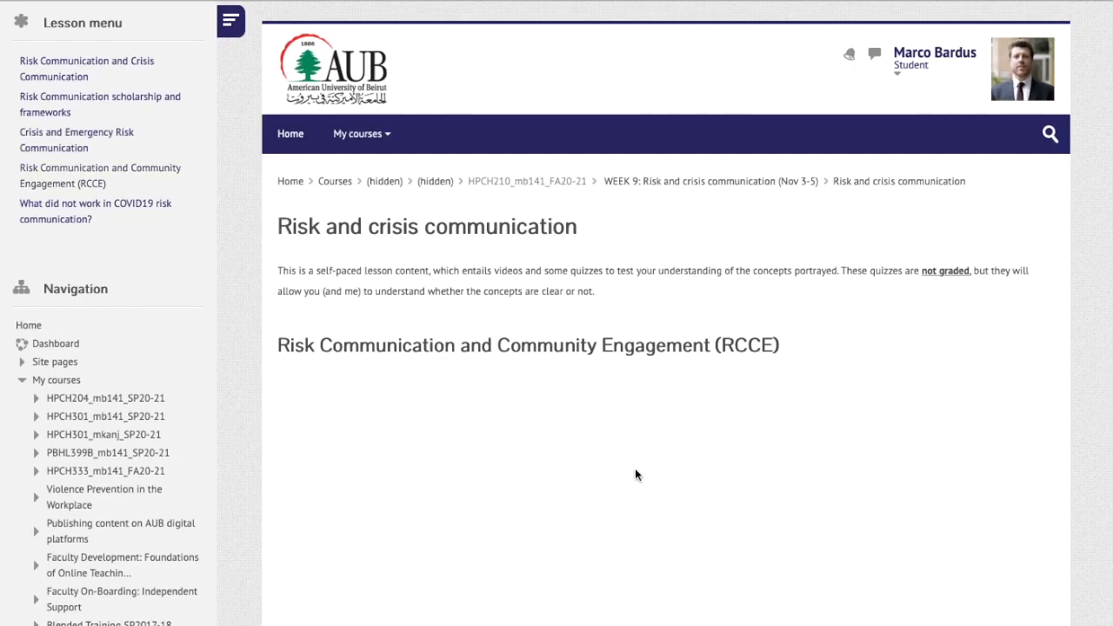
pyautogui.scroll(-10, 635, 472)
pyautogui.click(309, 524)
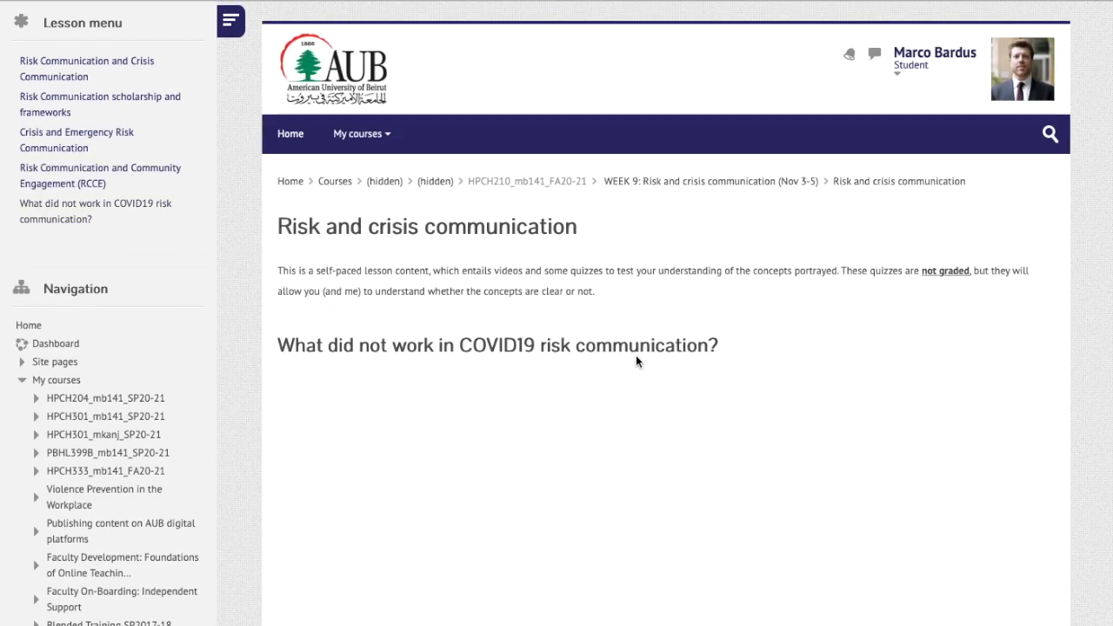
pyautogui.scroll(-10, 647, 348)
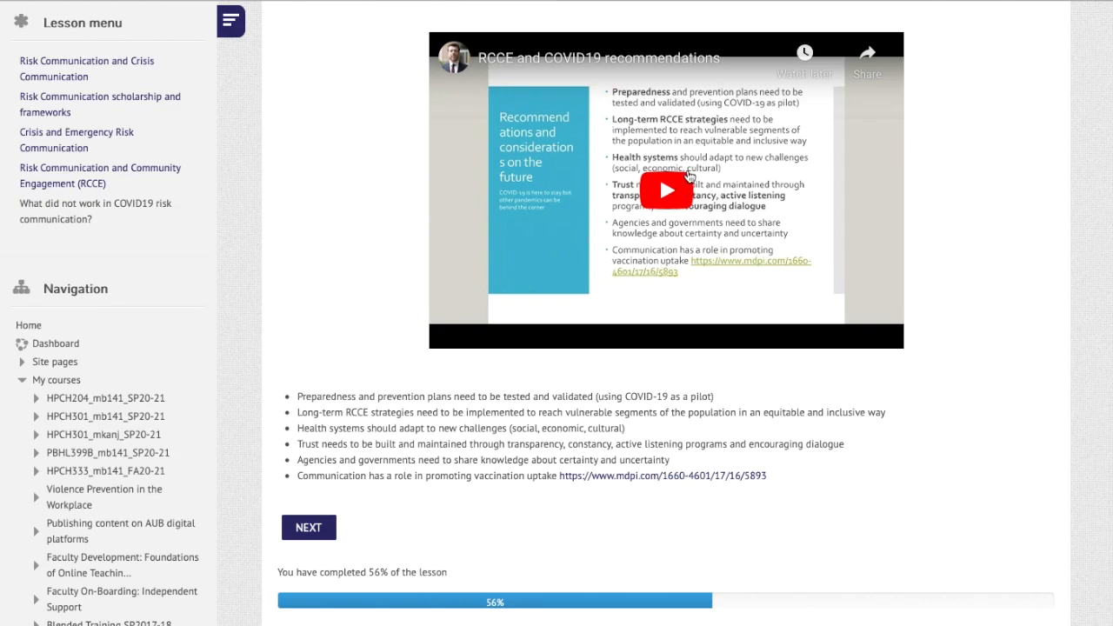
pyautogui.scroll(1, 661, 261)
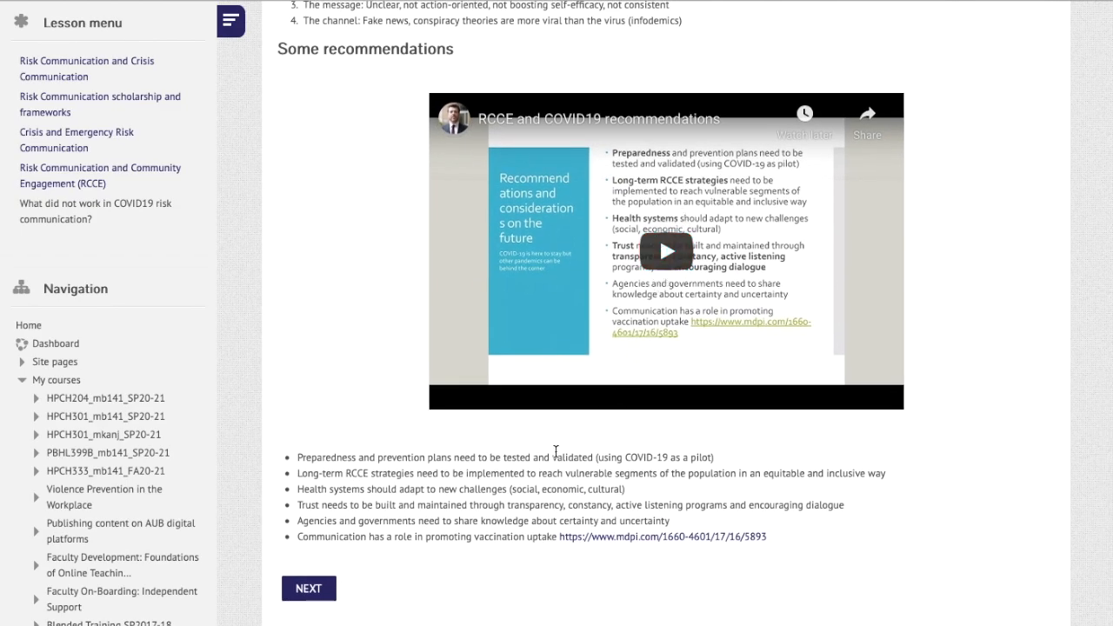
# - Continue to the essay question on the main difference between risk and crisis communication, answer it with "Esjdsajfajfjafjaf jfja" and submit it
pyautogui.click(313, 590)
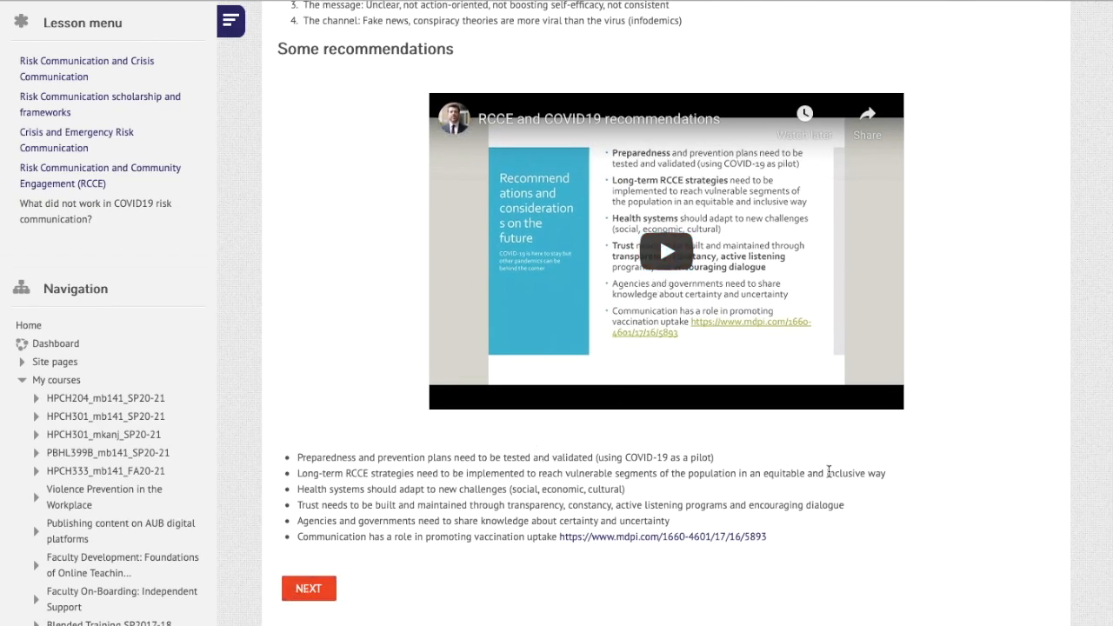
pyautogui.scroll(-1, 700, 367)
pyautogui.moveTo(289, 291); pyautogui.dragTo(696, 289)
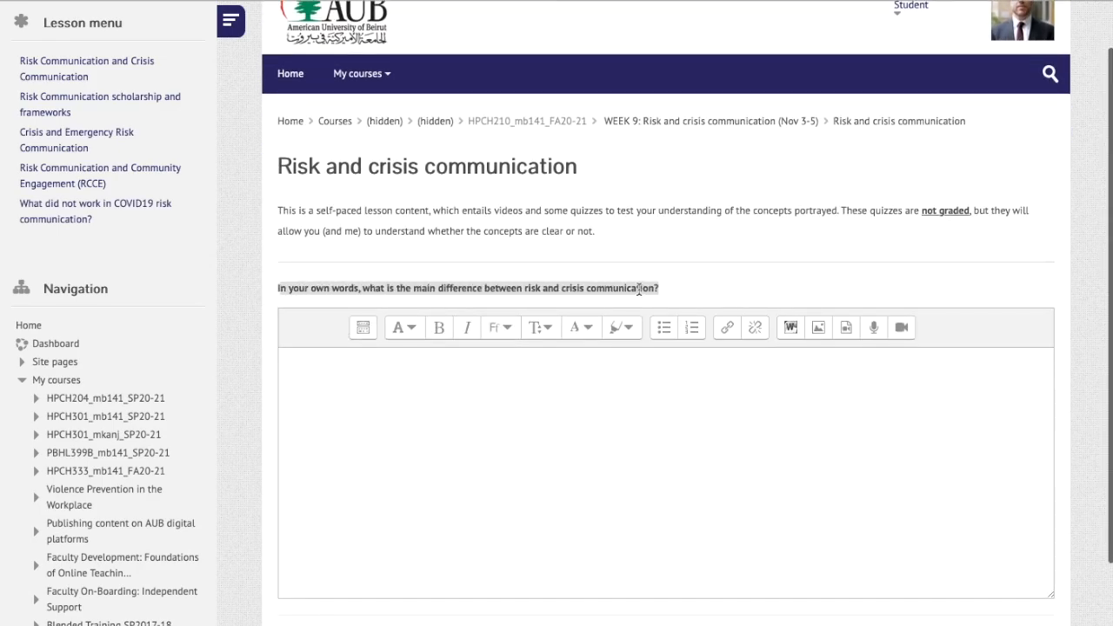
pyautogui.click(598, 412)
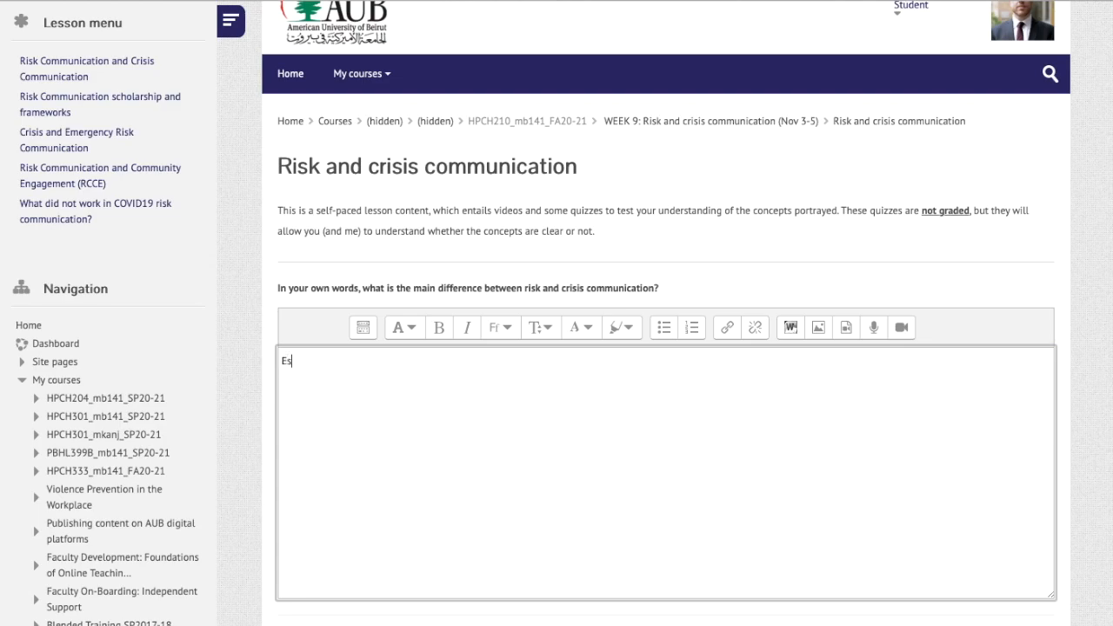
pyautogui.write('Esjdsajfajfjafjaf jfja')
pyautogui.scroll(-4, 900, 279)
pyautogui.click(574, 498)
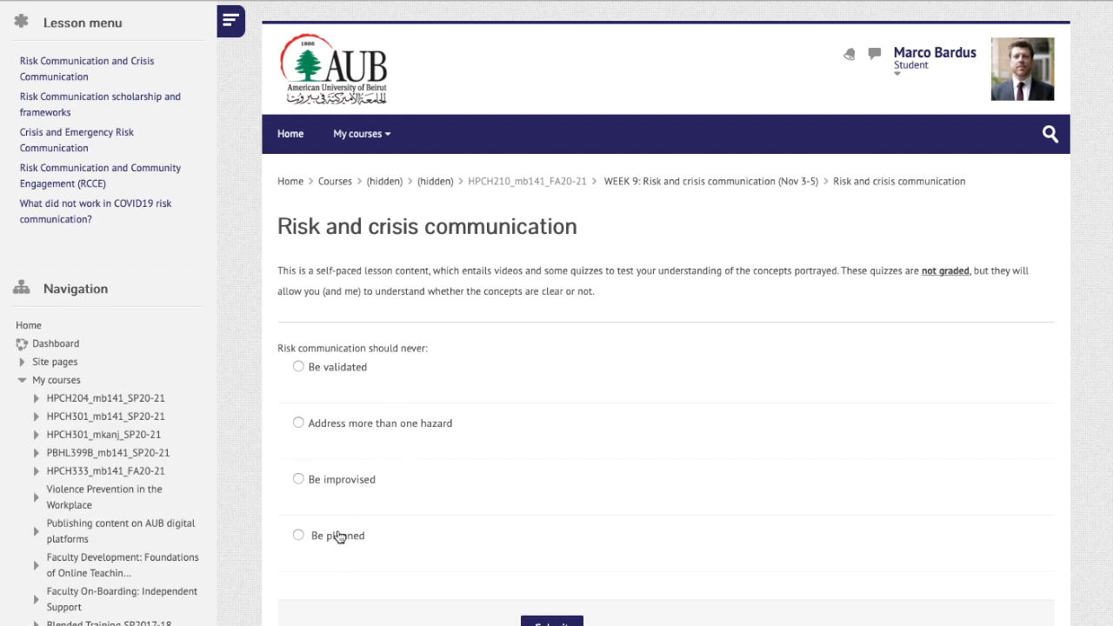
# - Answer the question "Risk communication should never:" with "Be improvised", submit it and continue to the following question
pyautogui.click(349, 480)
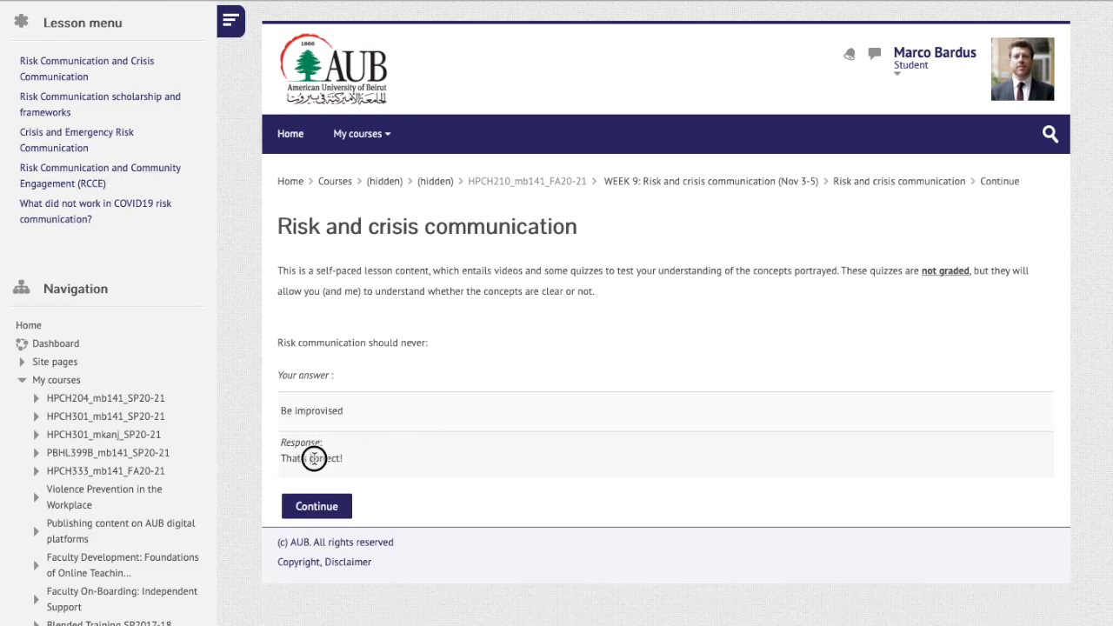
pyautogui.click(337, 503)
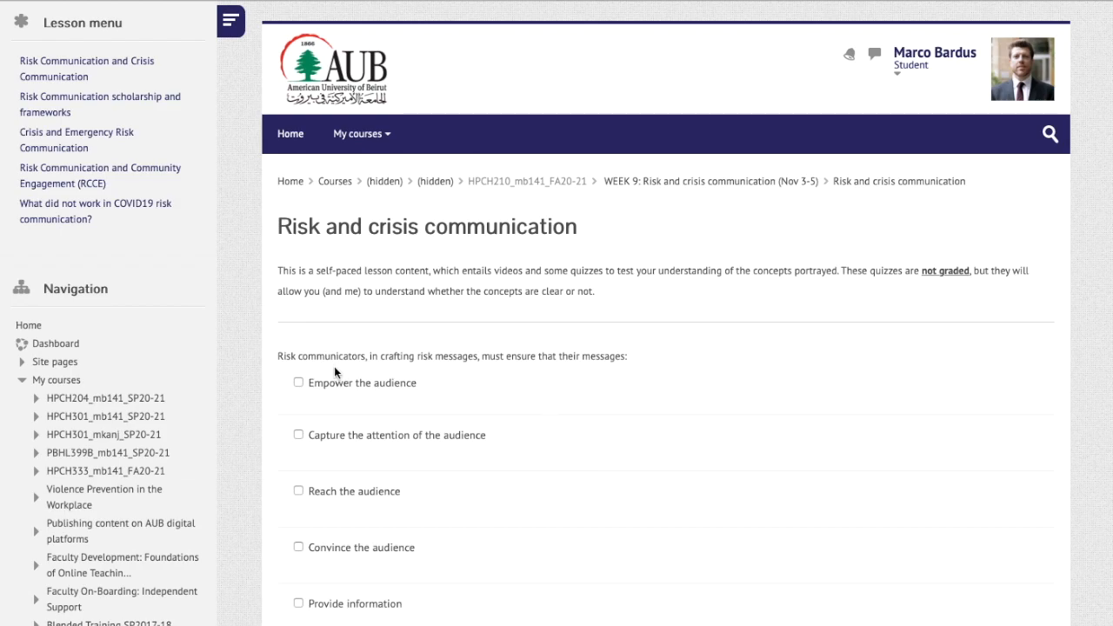
# - Answer the multiple-answer question on crafting risk messages with "Empower the audience" and "Provide information", and submit it
pyautogui.moveTo(392, 355); pyautogui.dragTo(652, 356)
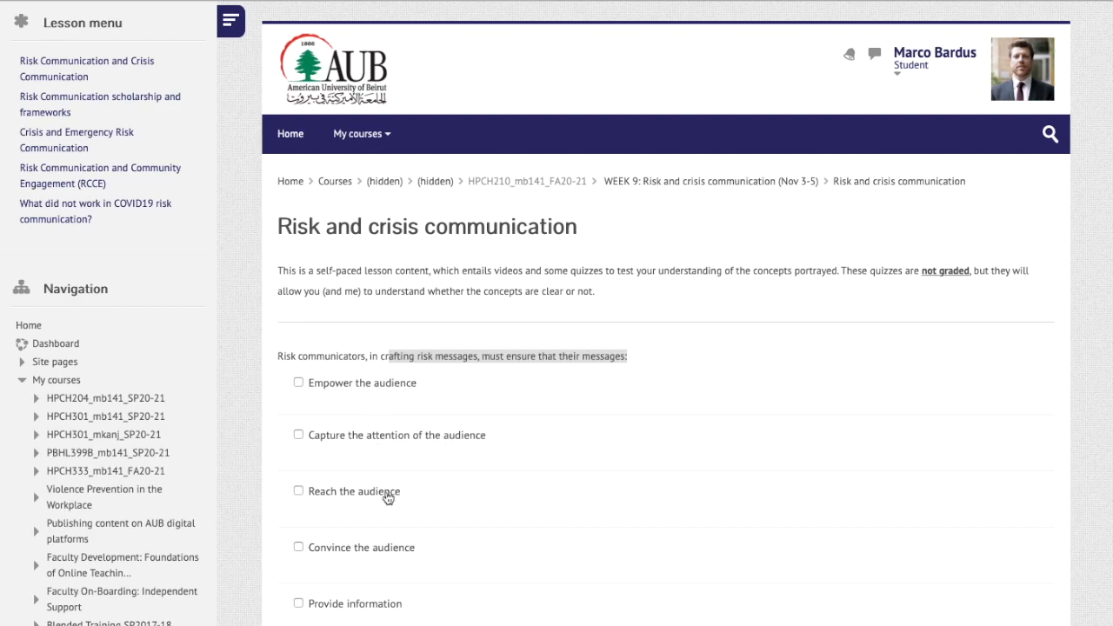
pyautogui.click(366, 606)
pyautogui.click(344, 381)
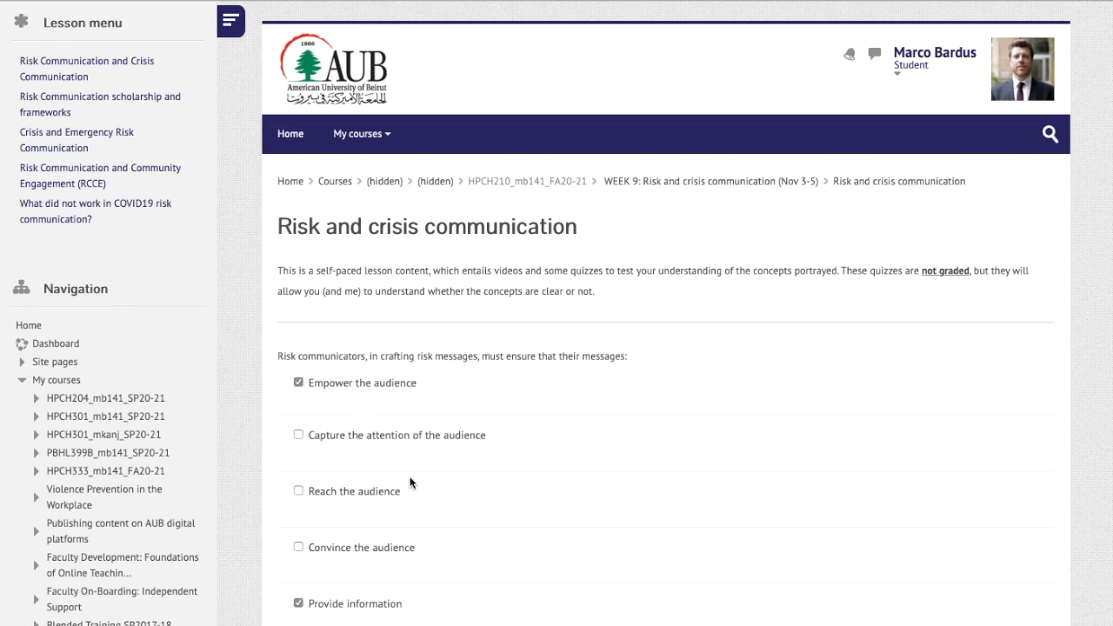
pyautogui.scroll(-2, 412, 455)
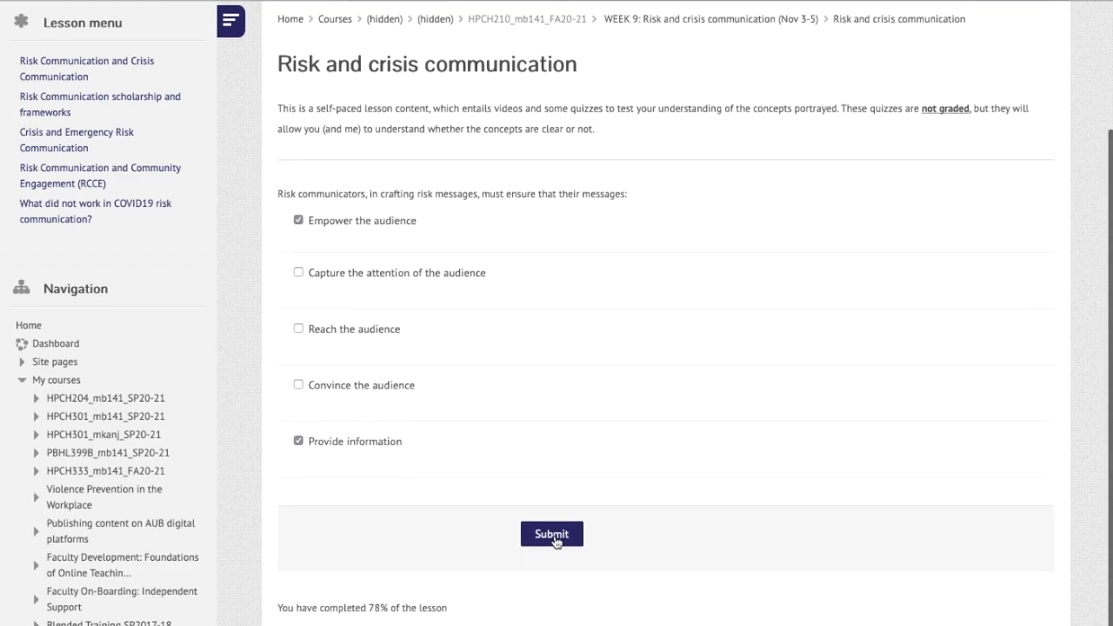
pyautogui.click(551, 534)
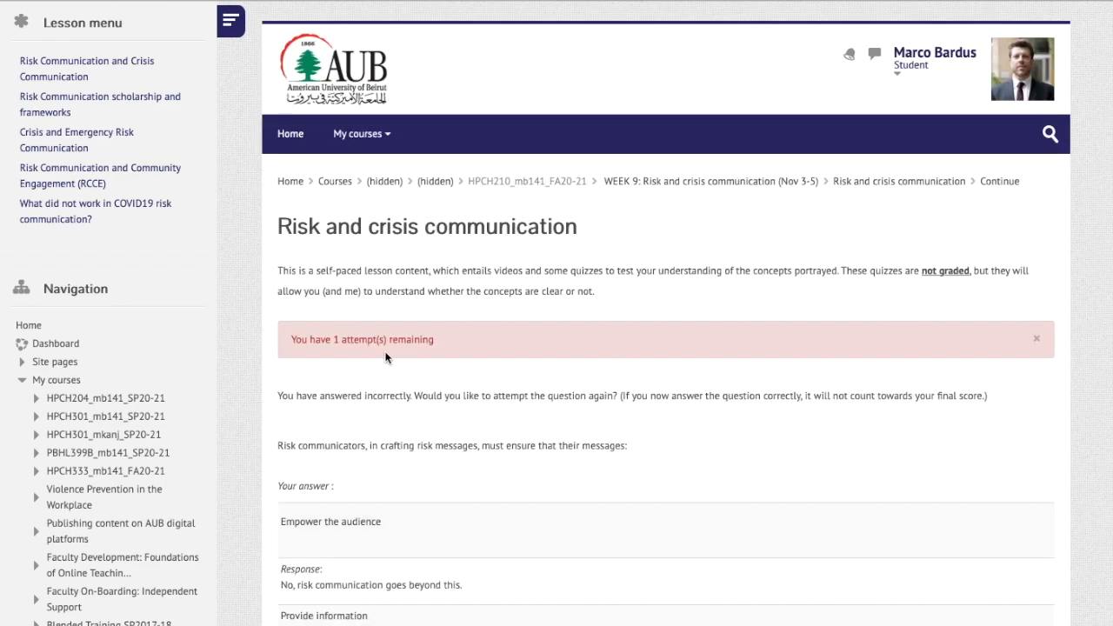
# - Retry the risk messages question with "Provide information", "Convince the audience" and "Capture the attention of the audience", and submit it
pyautogui.scroll(-2, 385, 357)
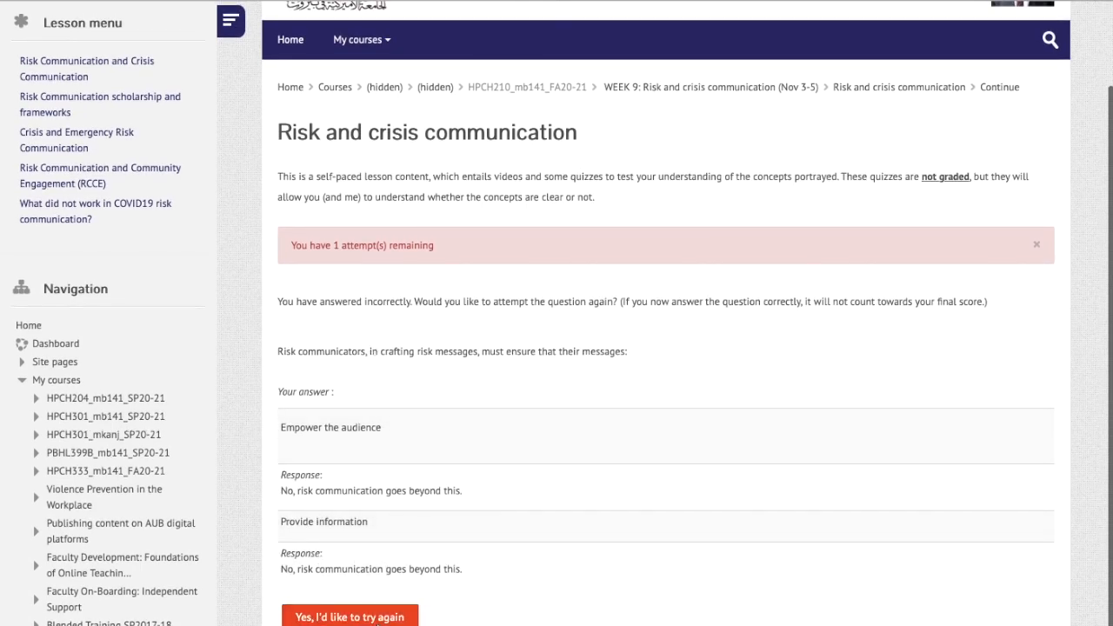
pyautogui.click(380, 617)
pyautogui.scroll(-3, 423, 465)
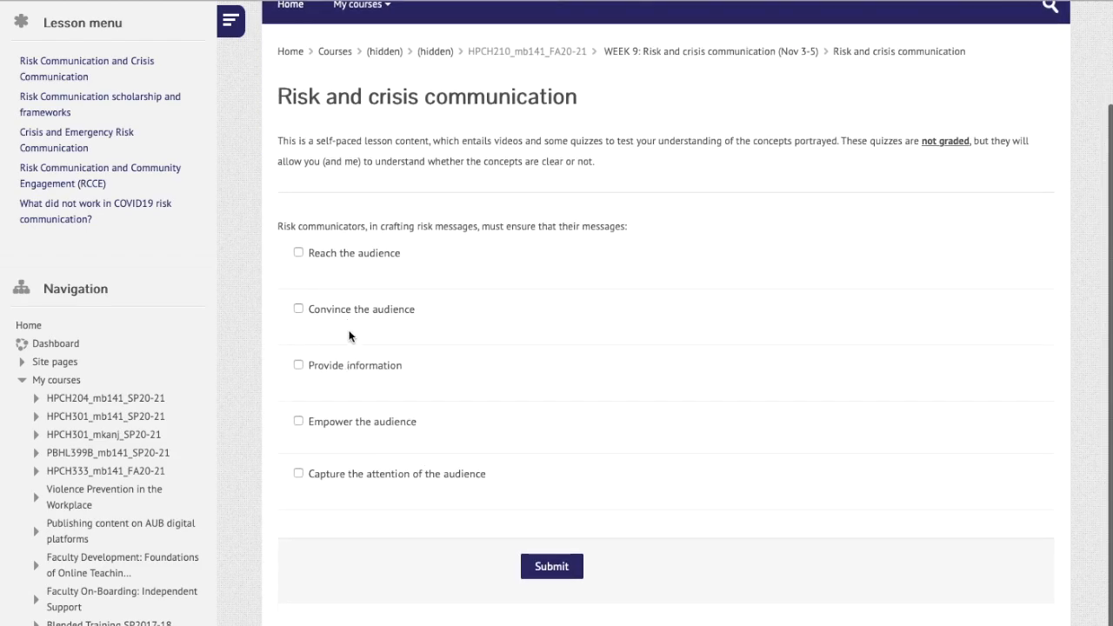
pyautogui.click(346, 369)
pyautogui.click(375, 319)
pyautogui.click(375, 476)
pyautogui.click(543, 566)
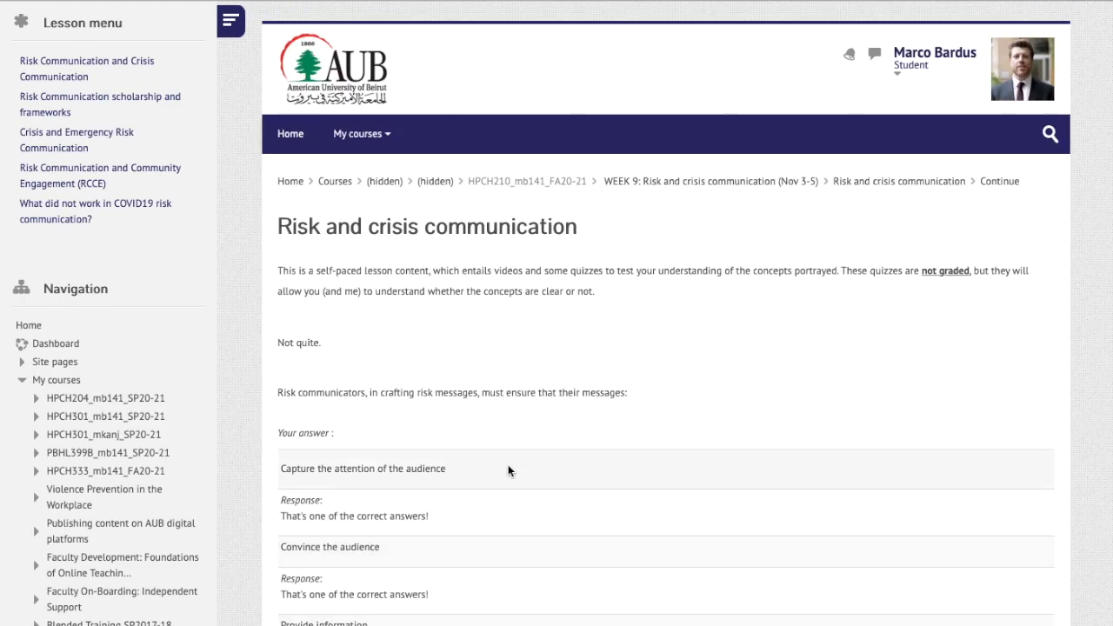
# - Review the feedback on the submitted answers, continue to the essay question on basic barriers to effective risk communication and activate its answer field
pyautogui.scroll(-1, 408, 381)
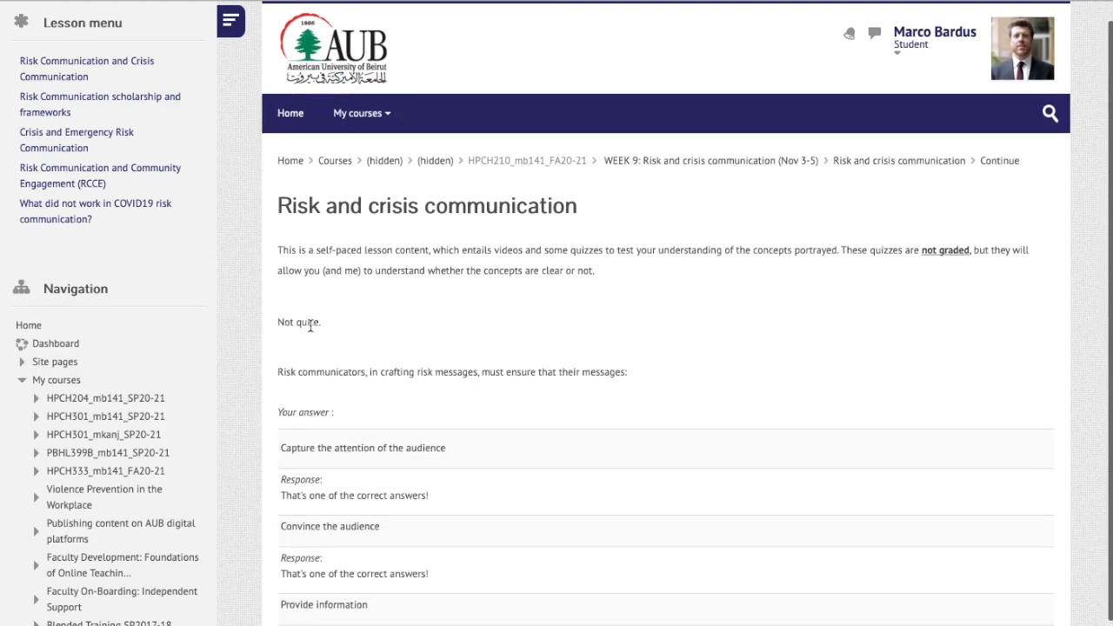
pyautogui.scroll(-2, 311, 326)
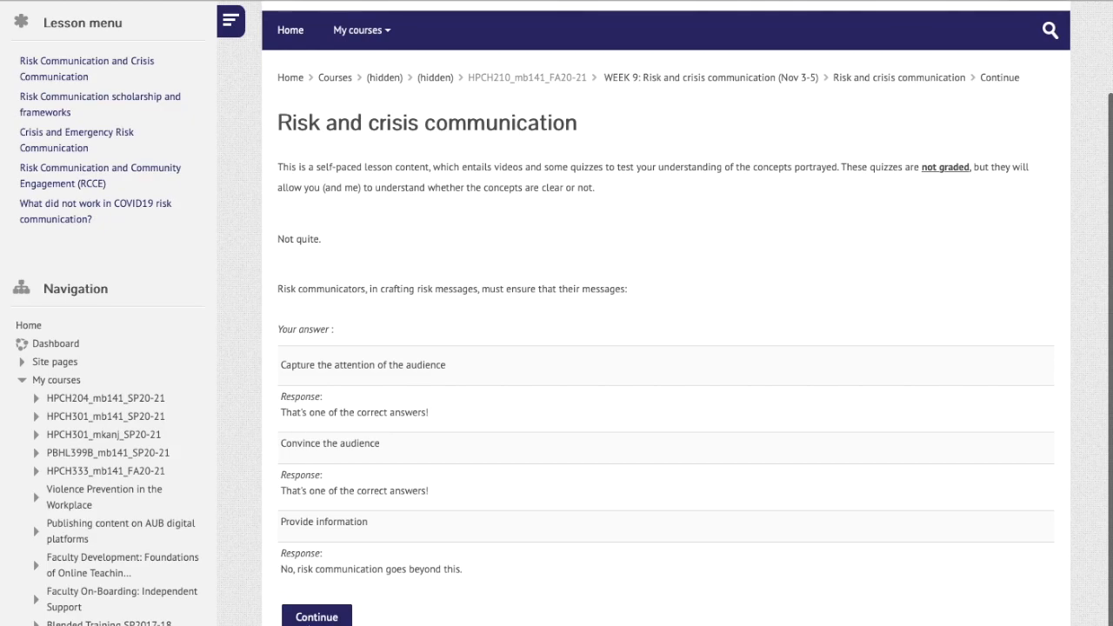
pyautogui.click(319, 617)
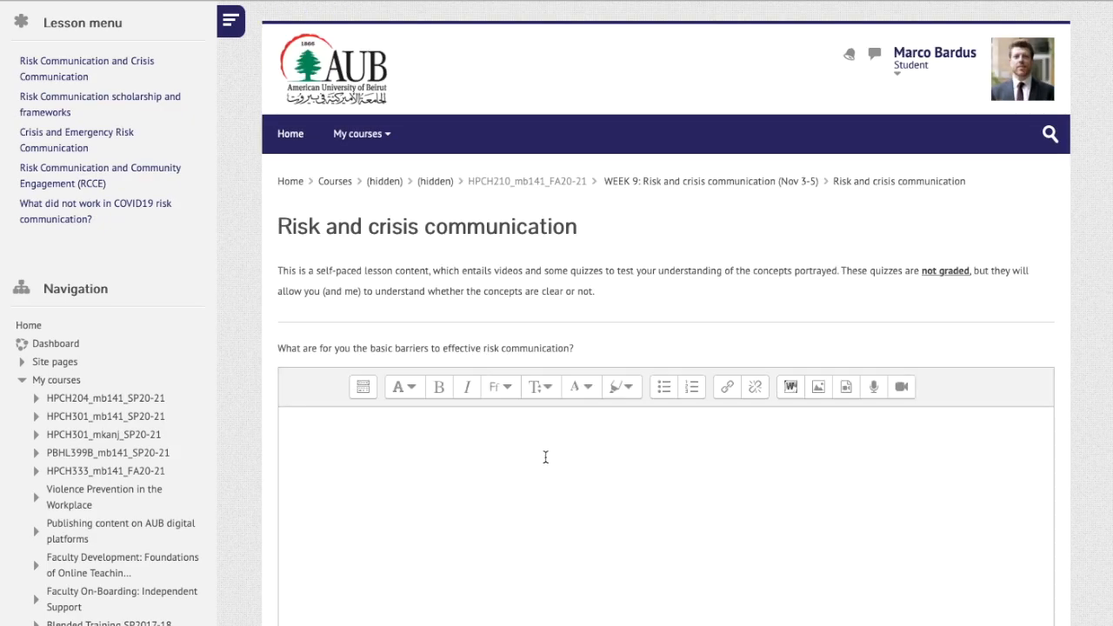
pyautogui.click(574, 466)
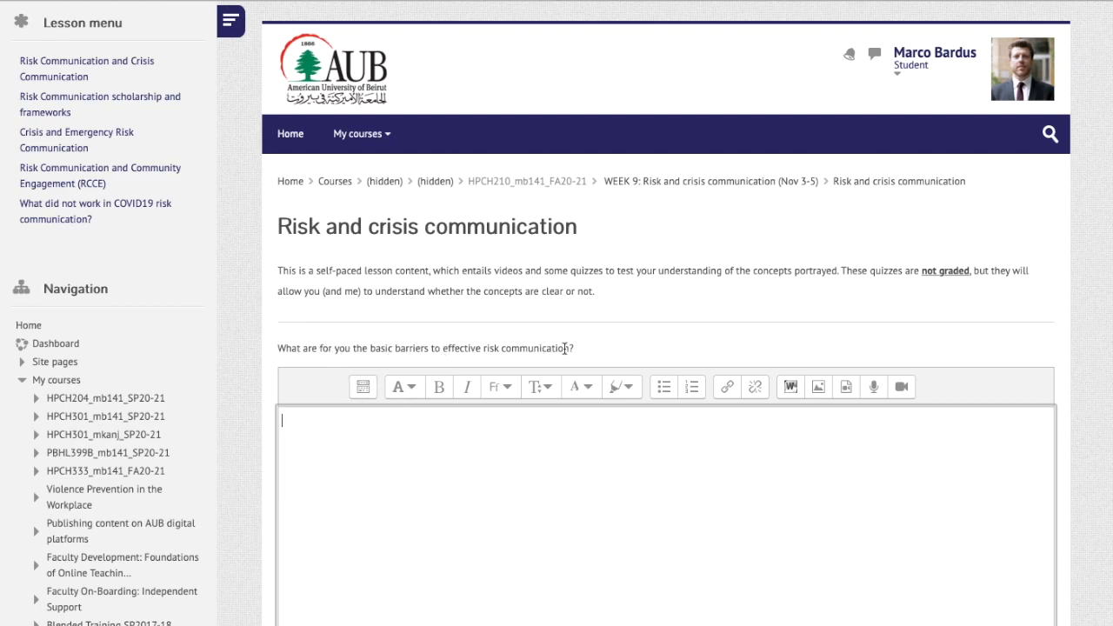
# - Answer the essay question on barriers to effective risk communication with the filler text "dfhafhafhfh a" and submit it
pyautogui.click(509, 482)
pyautogui.scroll(-2, 511, 480)
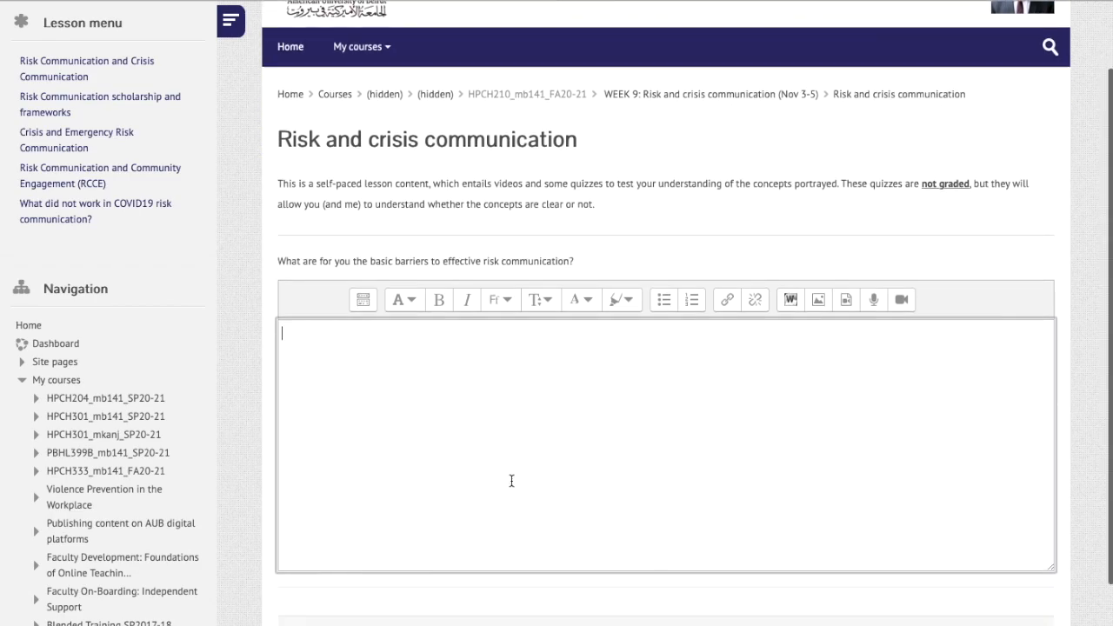
pyautogui.write('dfhafhafhfh a')
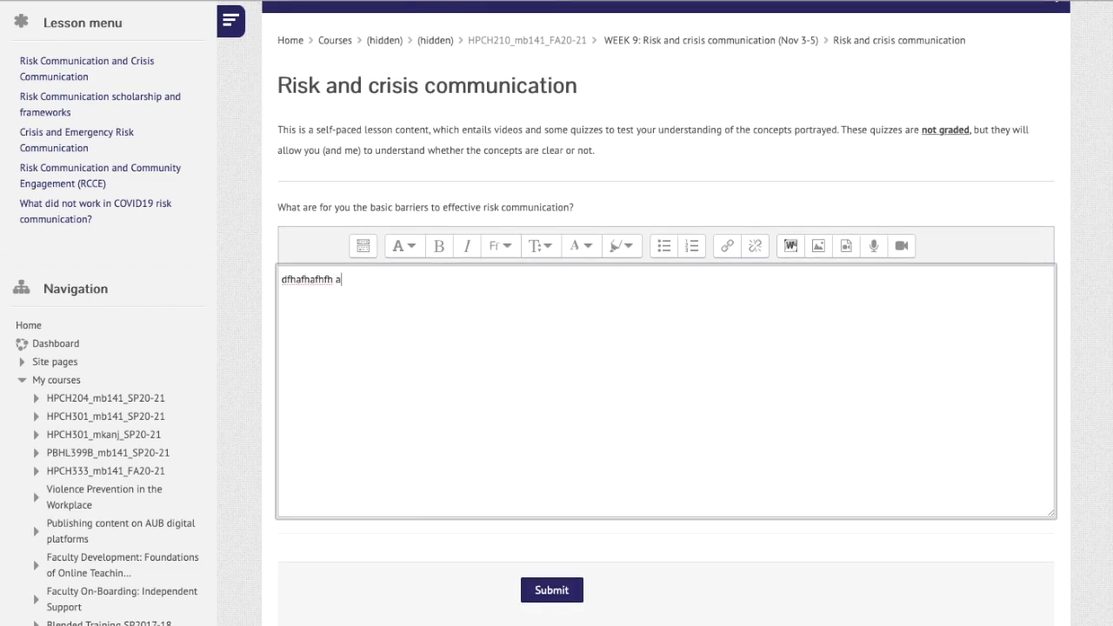
pyautogui.click(558, 591)
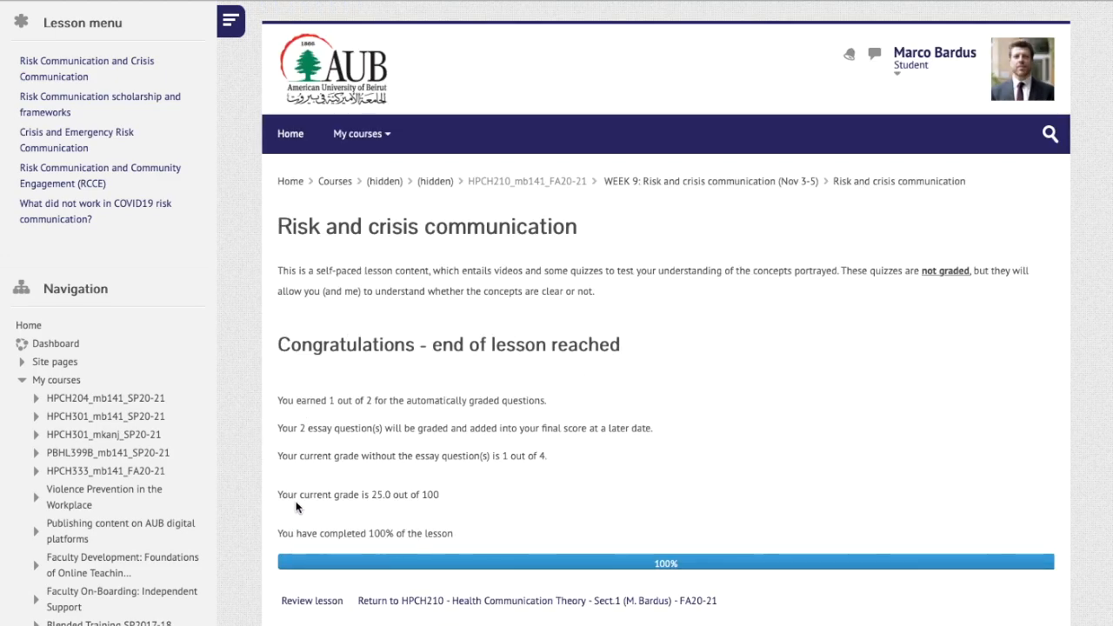
# - Check the current grade on the end-of-lesson page and switch from the student role back to the normal role
pyautogui.moveTo(296, 497); pyautogui.dragTo(440, 495)
pyautogui.click(416, 497)
pyautogui.click(902, 68)
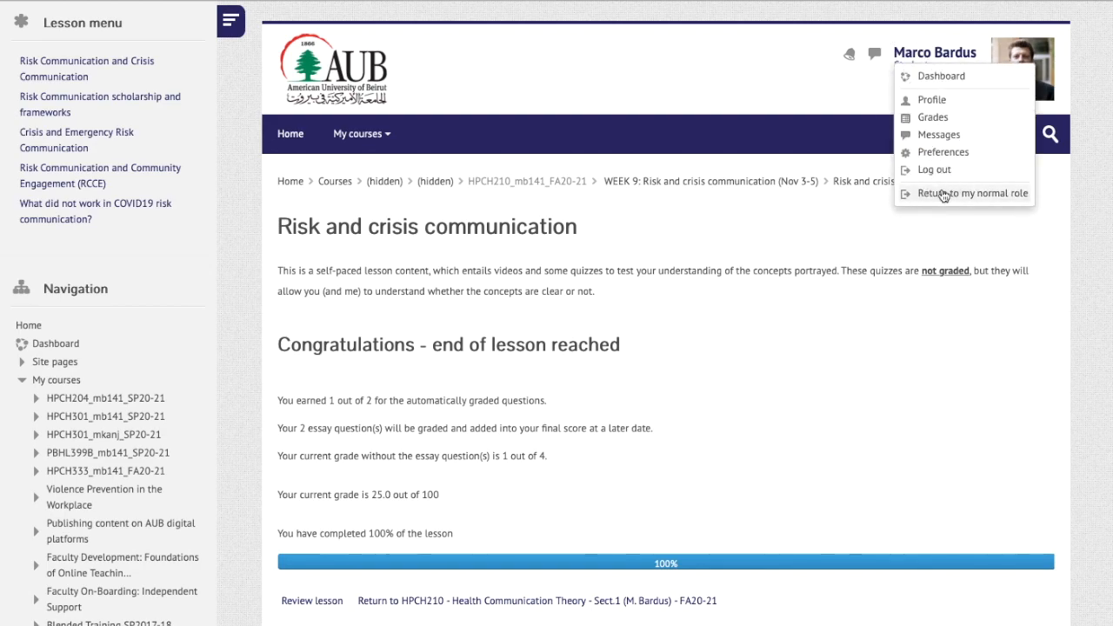
pyautogui.click(943, 196)
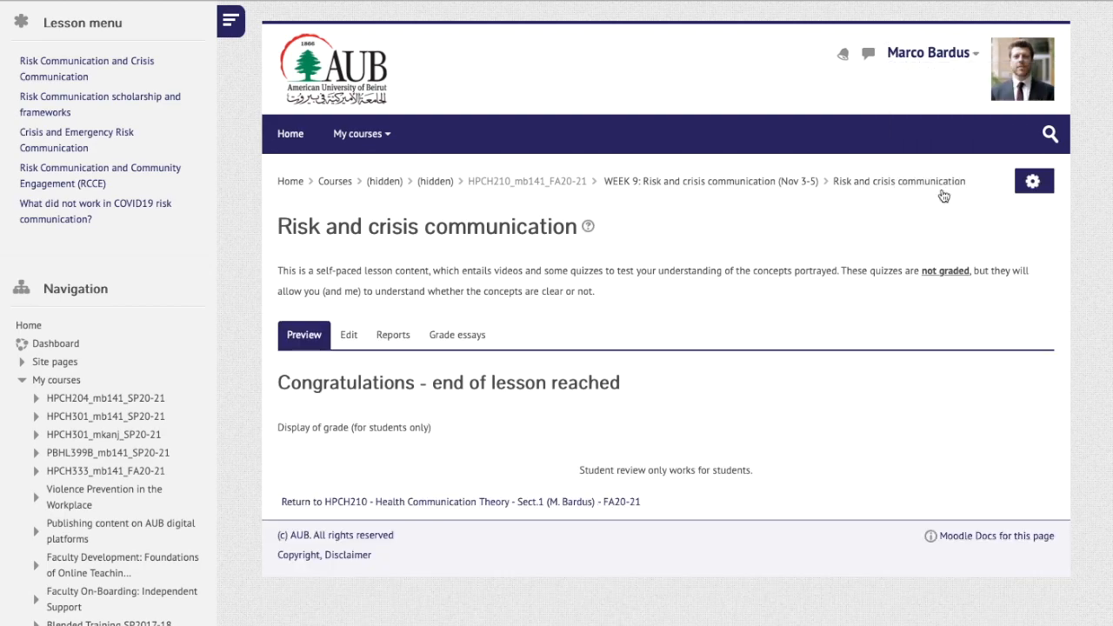
# - Open the reports overview of the Risk and crisis communication lesson and examine the students' attempts and high scores
pyautogui.click(397, 343)
pyautogui.scroll(-3, 567, 485)
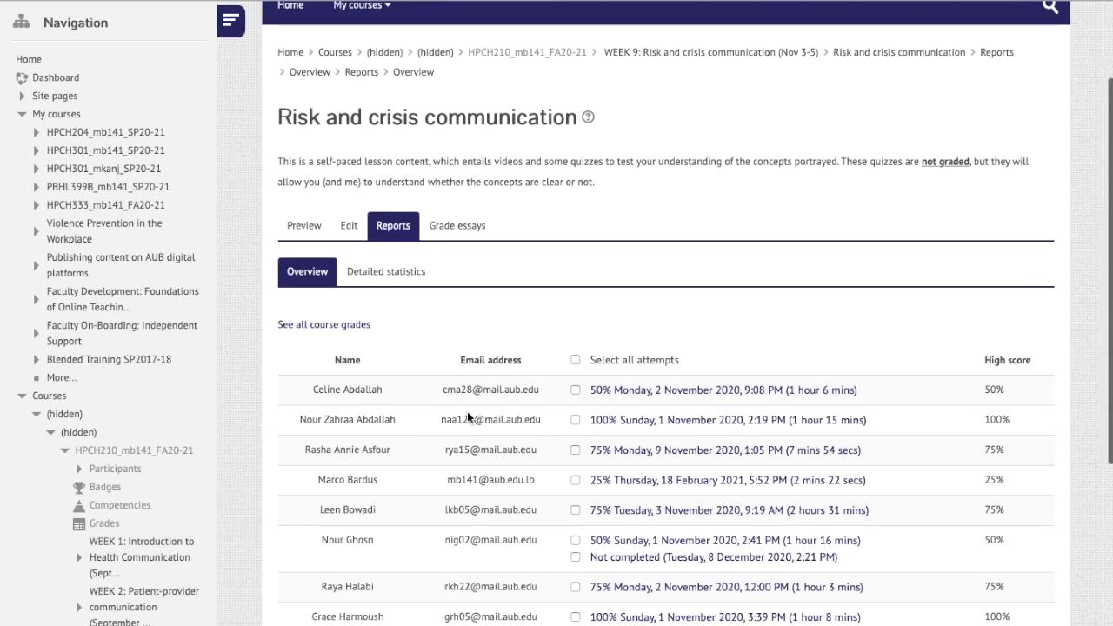
pyautogui.scroll(-1, 467, 417)
pyautogui.scroll(-2, 794, 363)
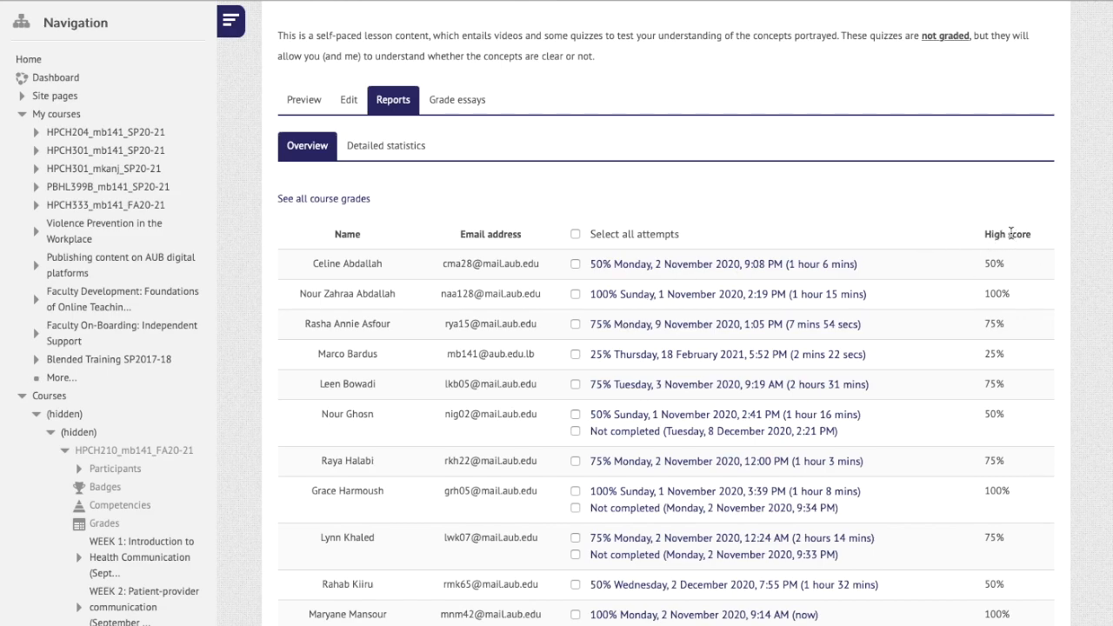
pyautogui.scroll(-1, 953, 262)
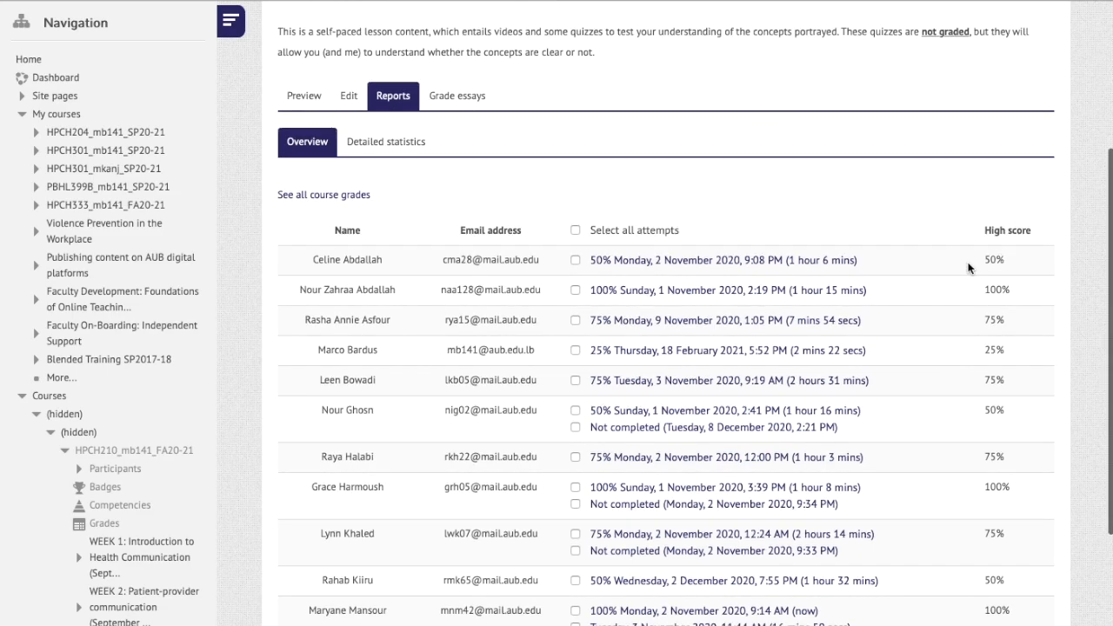
pyautogui.scroll(-4, 950, 270)
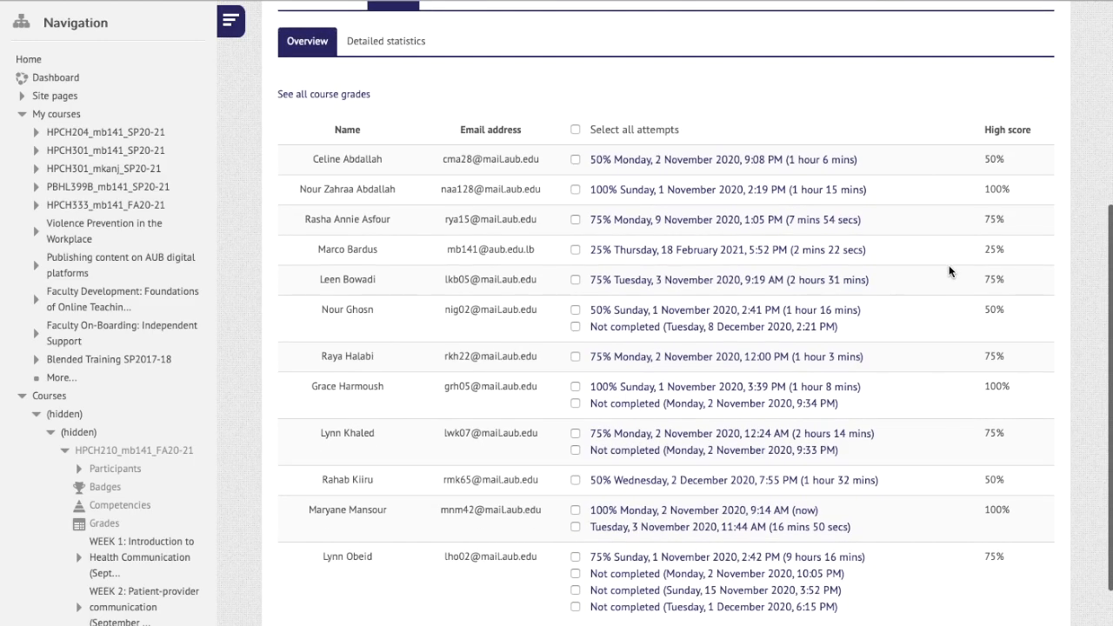
pyautogui.scroll(-1, 950, 270)
pyautogui.scroll(10, 947, 269)
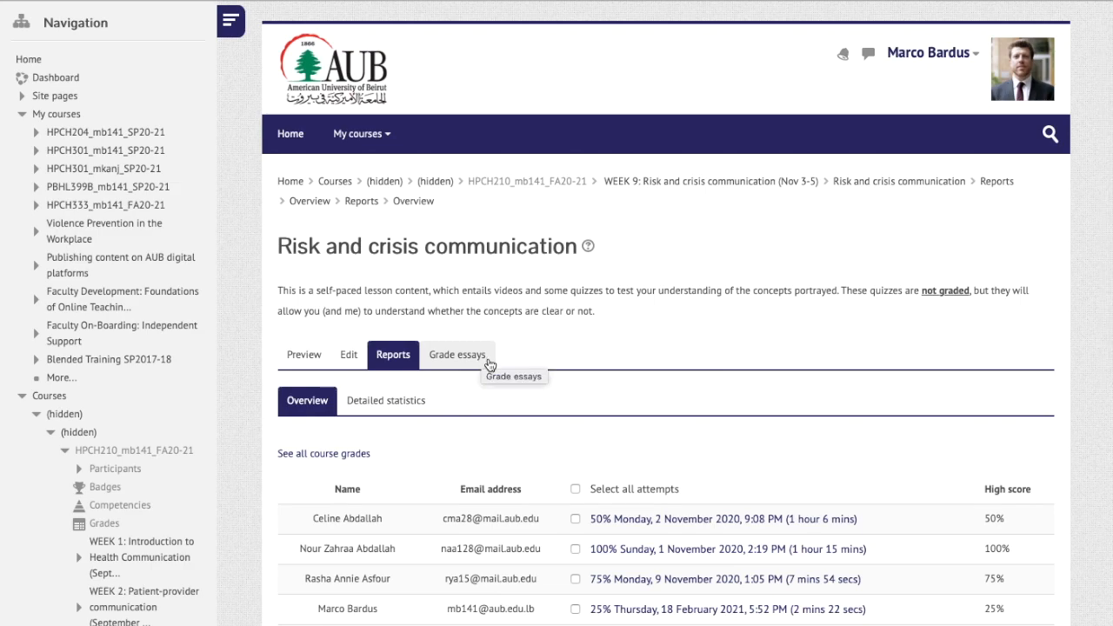
# - Open the lesson's essay grading list and read the first listed student's response to Question 1
pyautogui.scroll(-1, 487, 362)
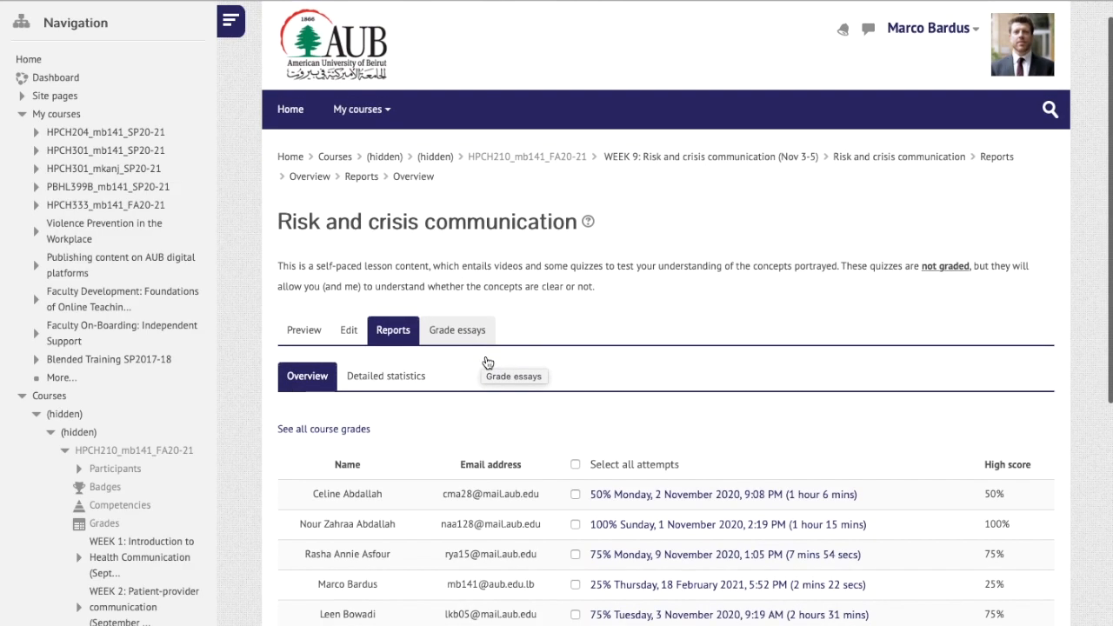
pyautogui.click(484, 310)
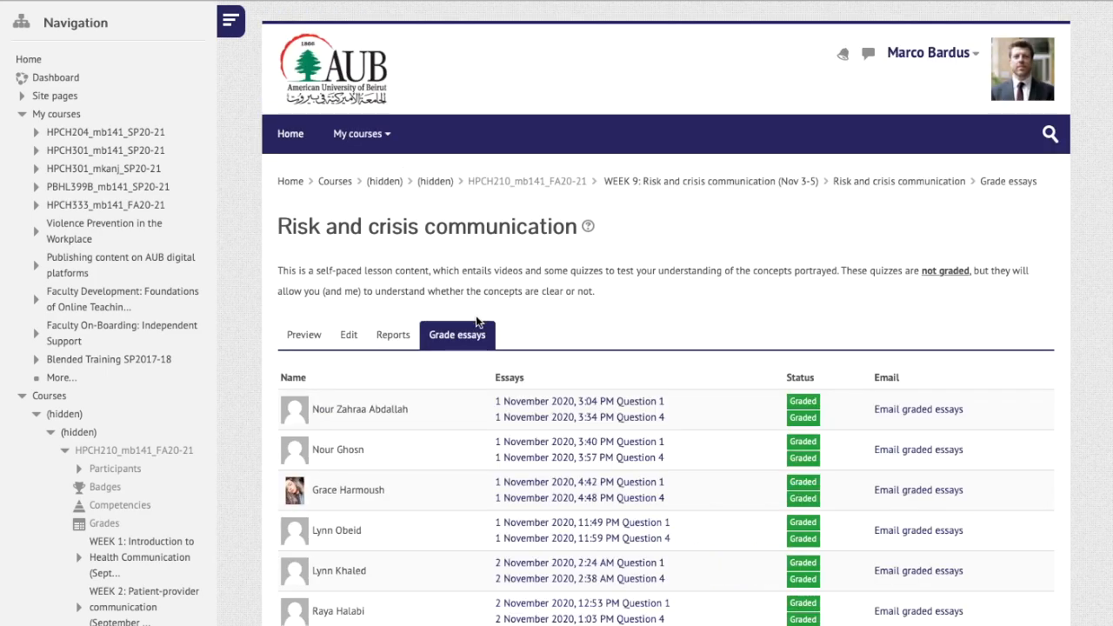
pyautogui.scroll(-5, 870, 459)
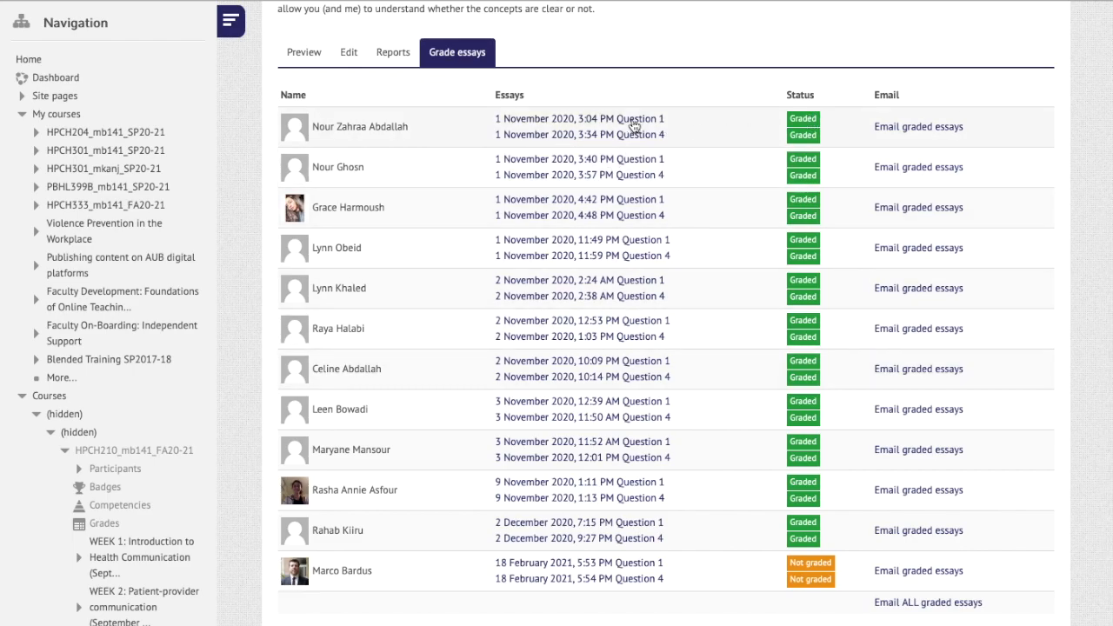
pyautogui.click(632, 122)
pyautogui.scroll(-3, 609, 348)
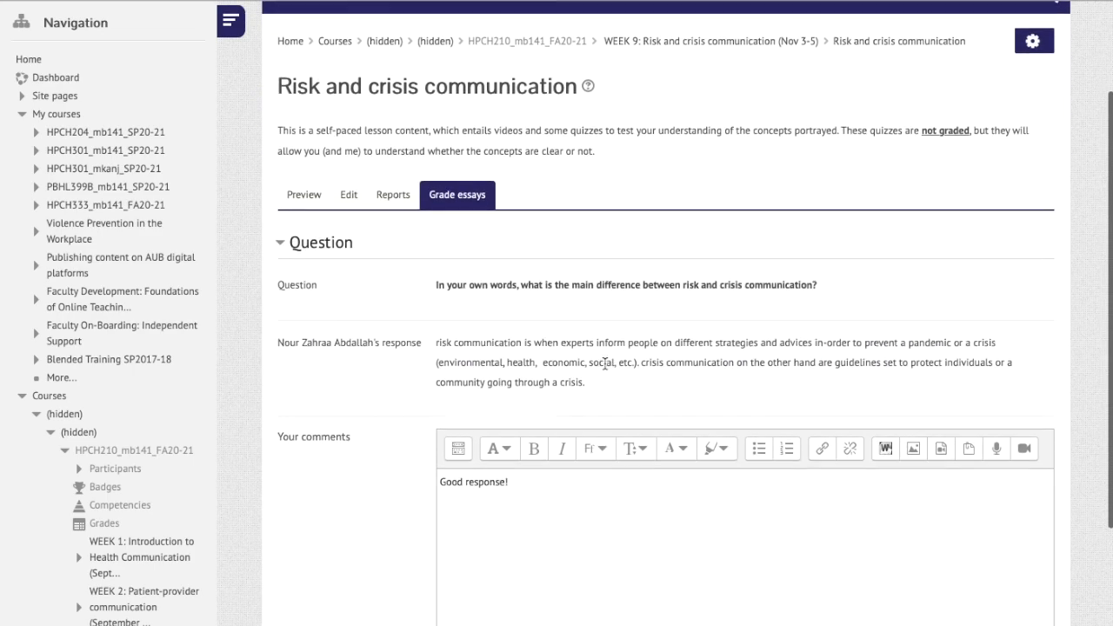
pyautogui.moveTo(453, 342); pyautogui.dragTo(548, 371)
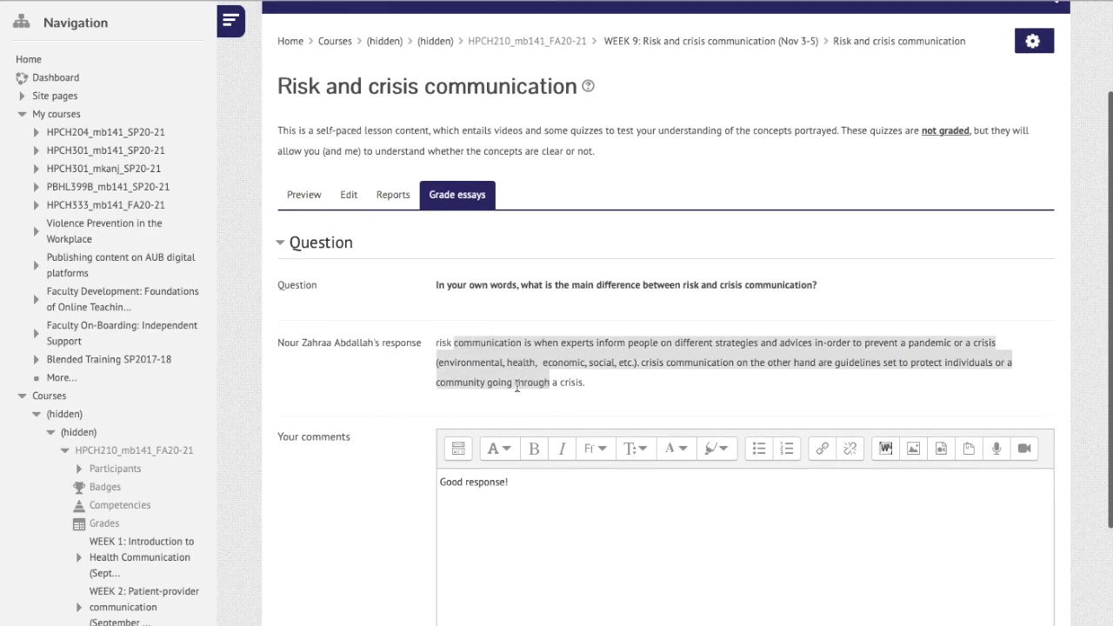
# - View the comments and essay score options for this response and leave the grading form without saving
pyautogui.scroll(-5, 518, 385)
pyautogui.click(460, 504)
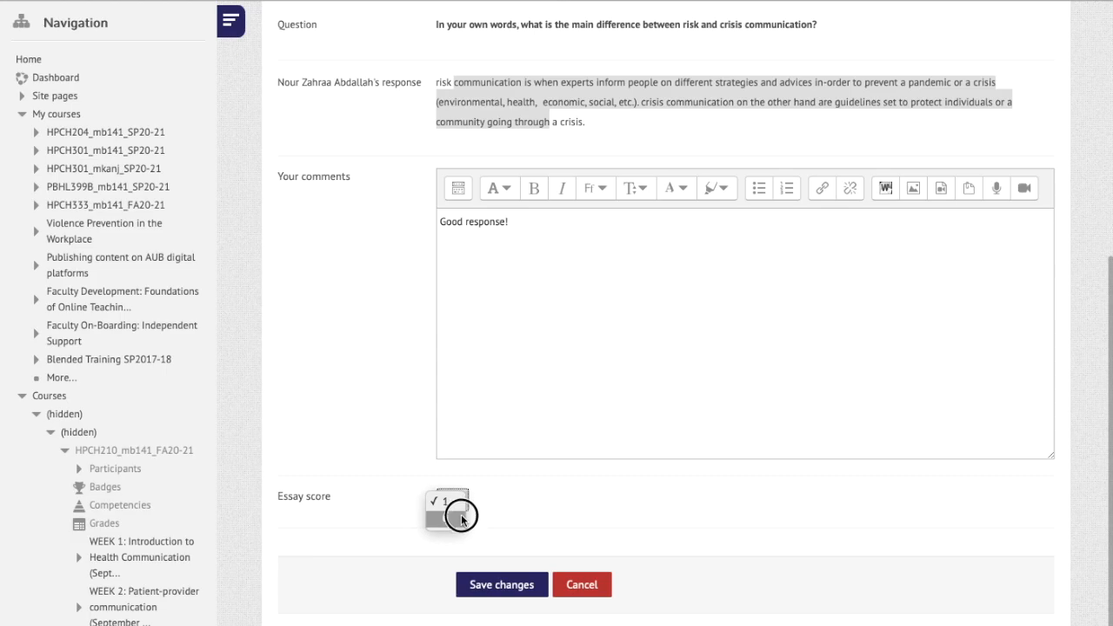
pyautogui.click(462, 517)
pyautogui.scroll(10, 527, 451)
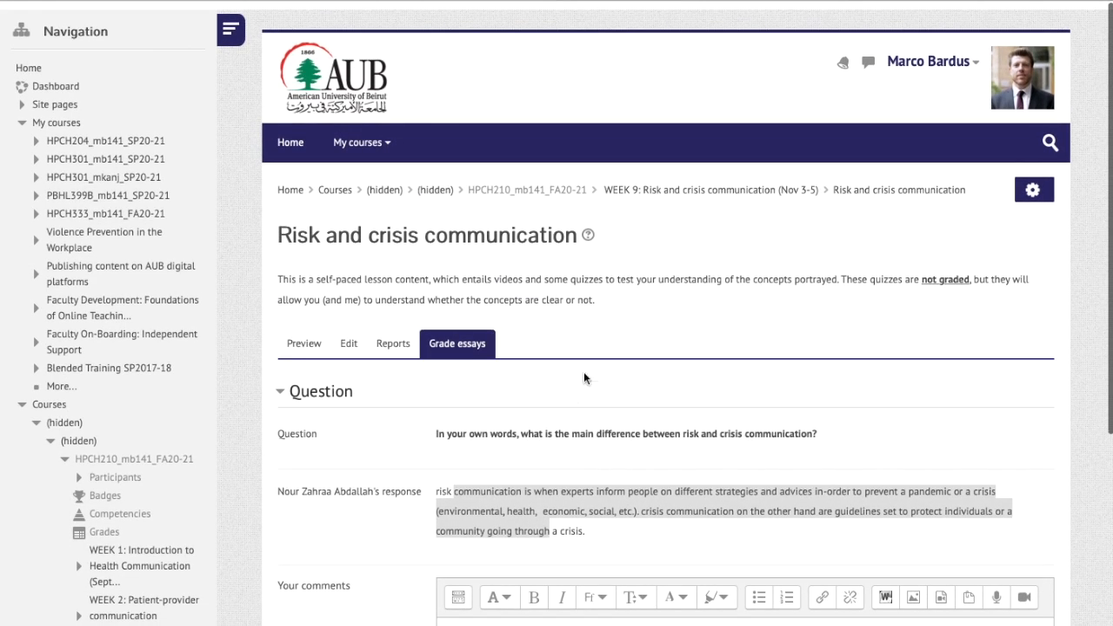
pyautogui.scroll(-8, 584, 378)
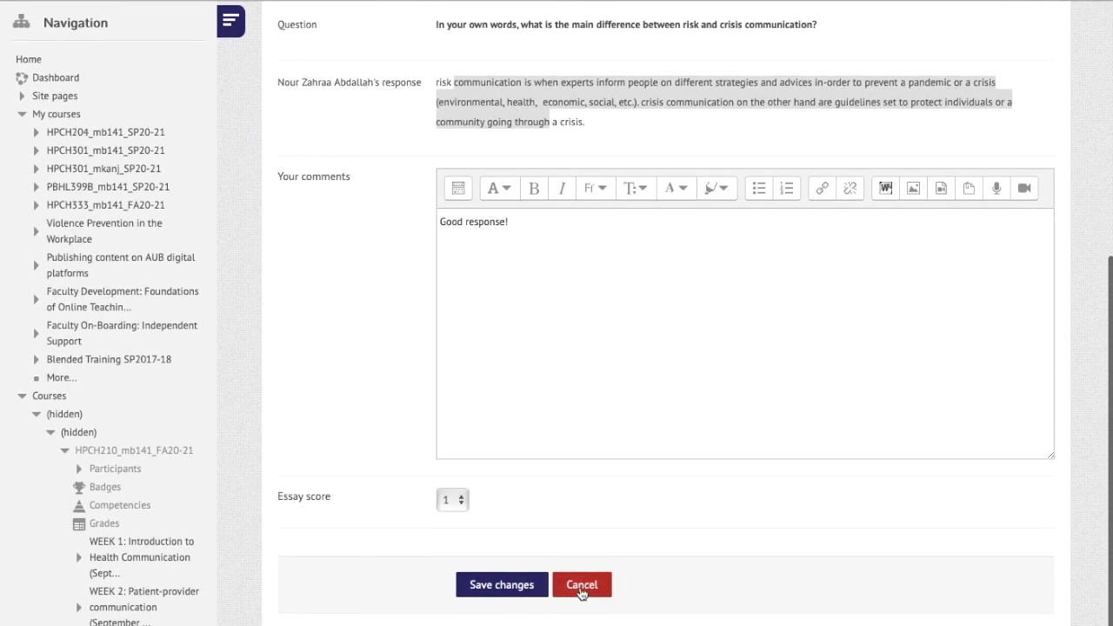
pyautogui.scroll(7, 649, 254)
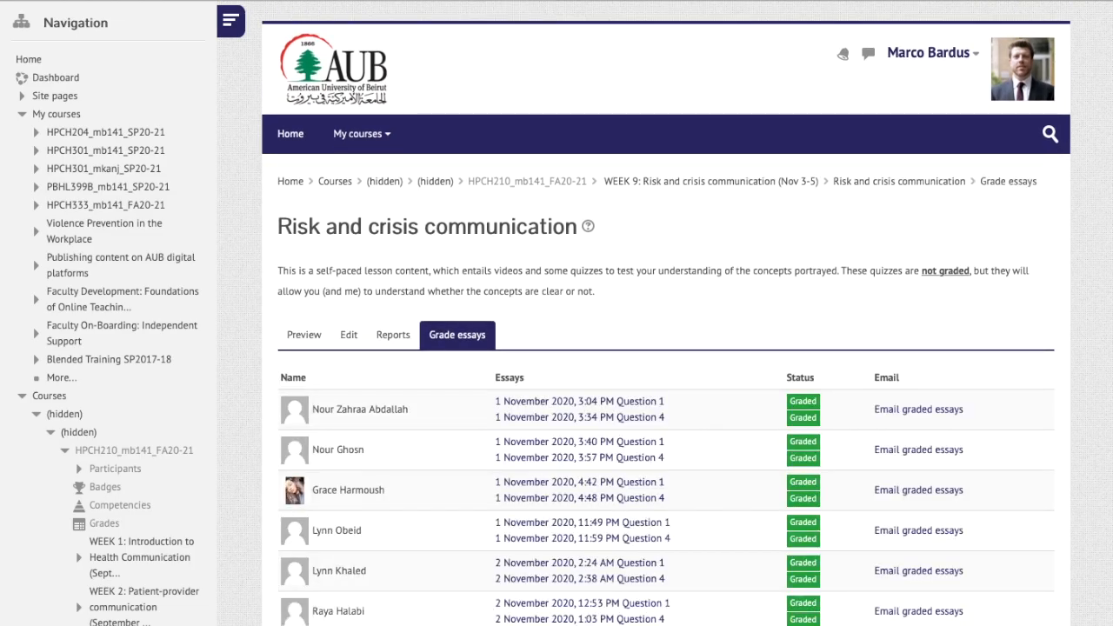
# - Switch to the HPCH301_mb141_SP20-21 grader report and examine the Lesson #1 grade column
pyautogui.scroll(-6, 997, 267)
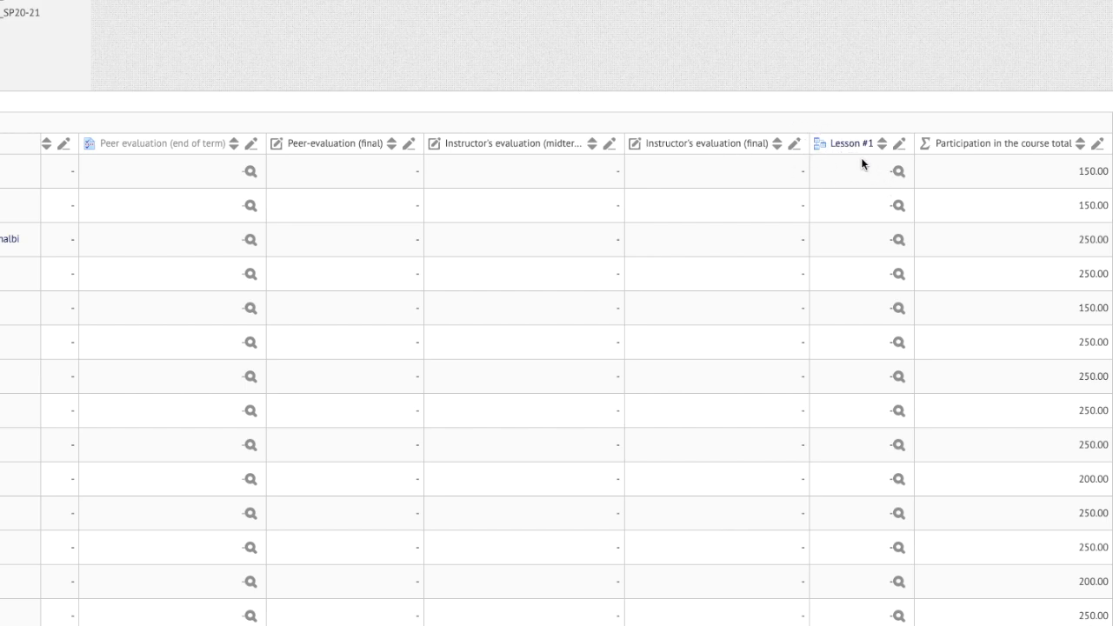
pyautogui.hscroll(-5, 860, 159)
pyautogui.hscroll(-10, 335, 178)
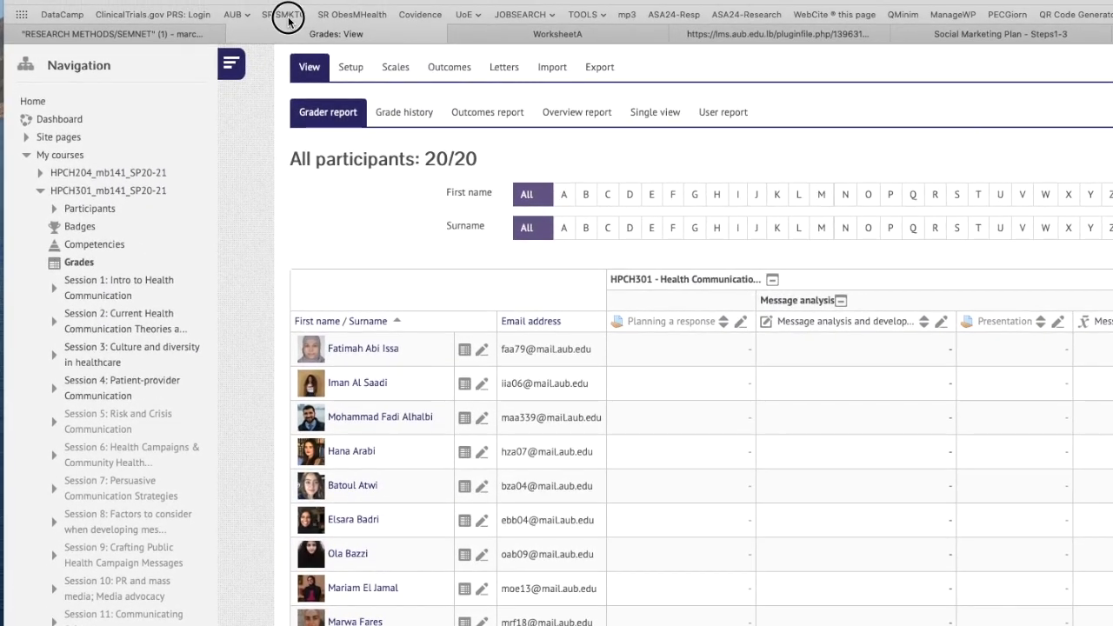
# - Open the gradebook setup of HPCH301_mb141_SP20-21 and examine the grade items under Participation in the course
pyautogui.click(79, 263)
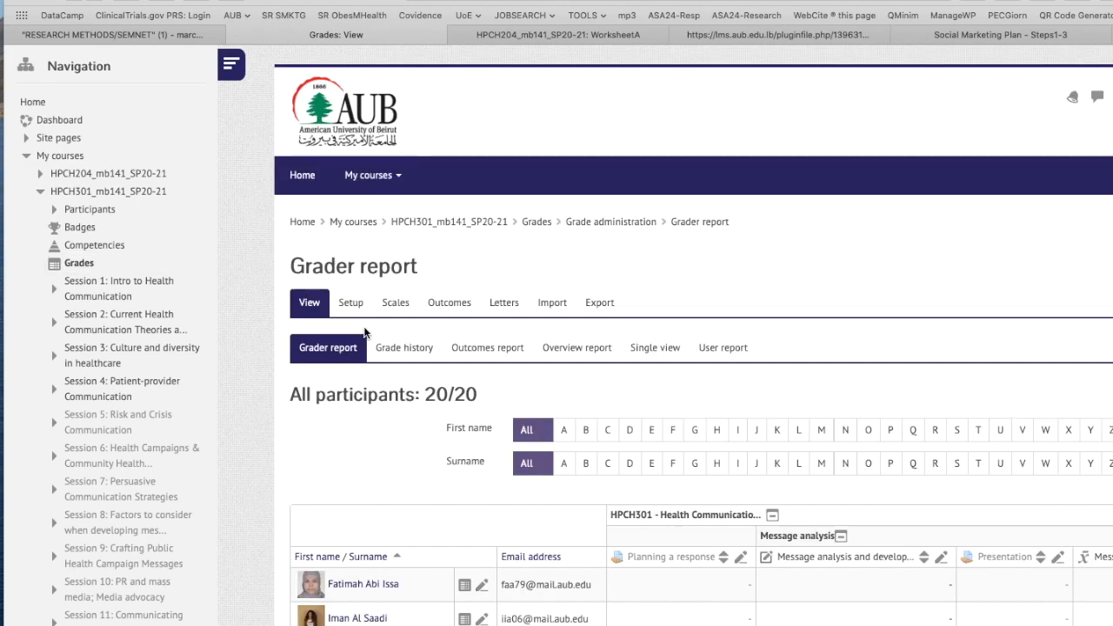
pyautogui.click(359, 308)
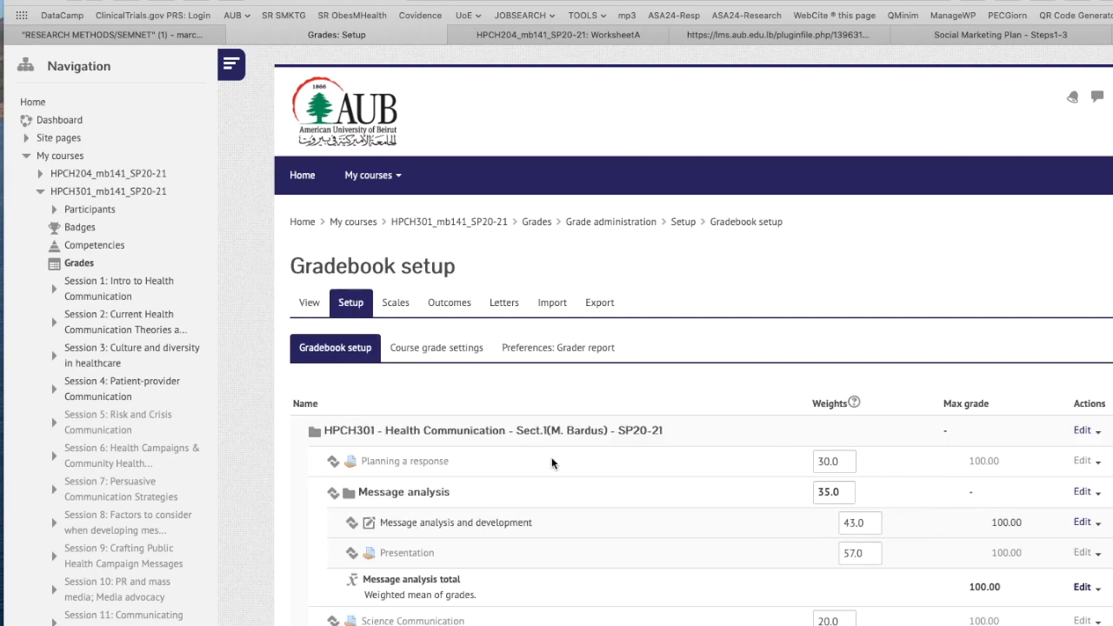
pyautogui.scroll(-4, 566, 474)
pyautogui.scroll(-3, 435, 313)
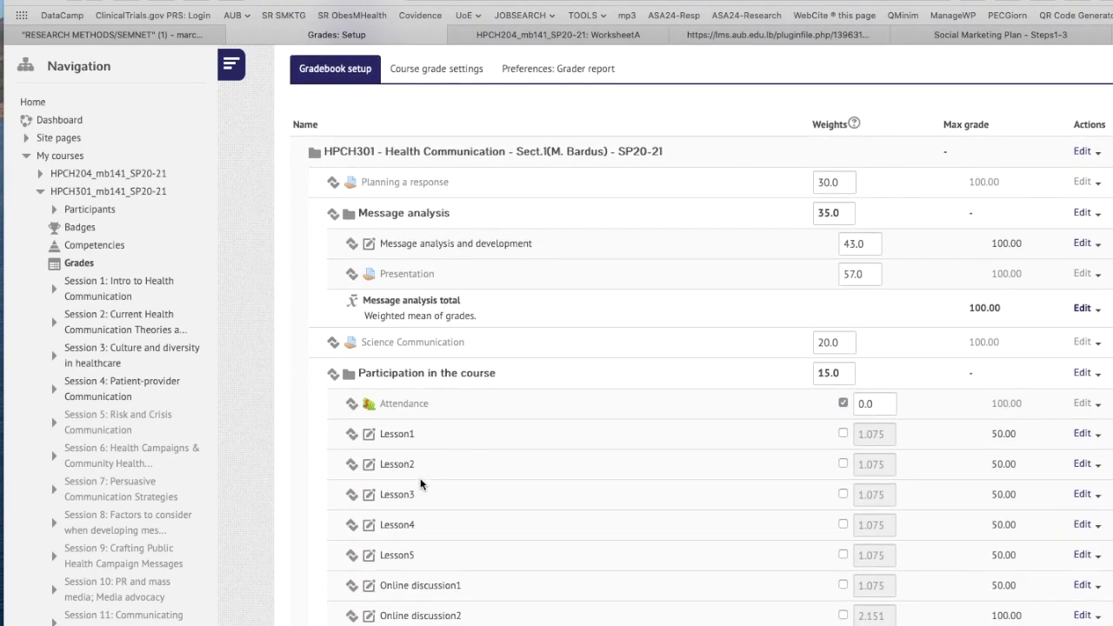
pyautogui.click(387, 436)
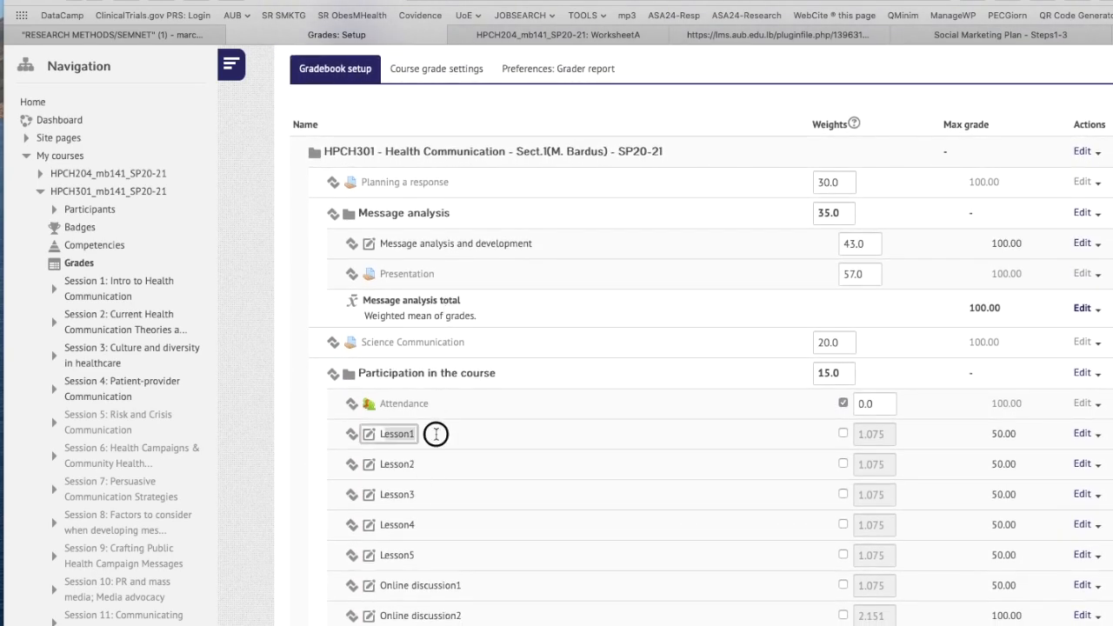
pyautogui.scroll(-5, 440, 430)
pyautogui.scroll(1, 446, 427)
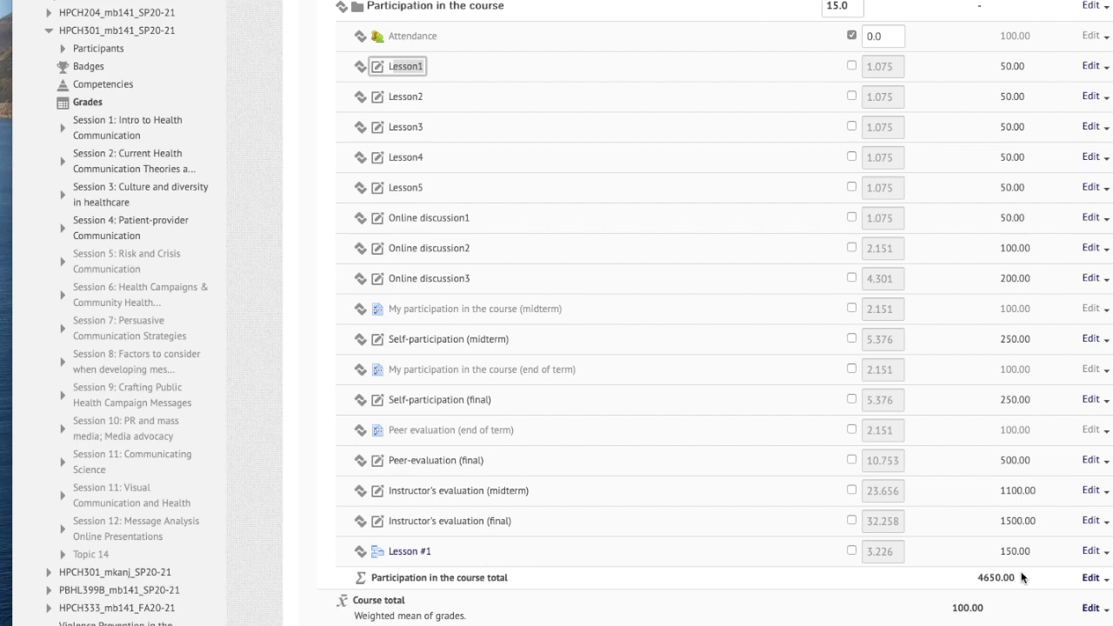
# - Examine the max grade of Lesson #1 and compare it with the other participation items and category weights
pyautogui.moveTo(1002, 550); pyautogui.dragTo(1025, 550)
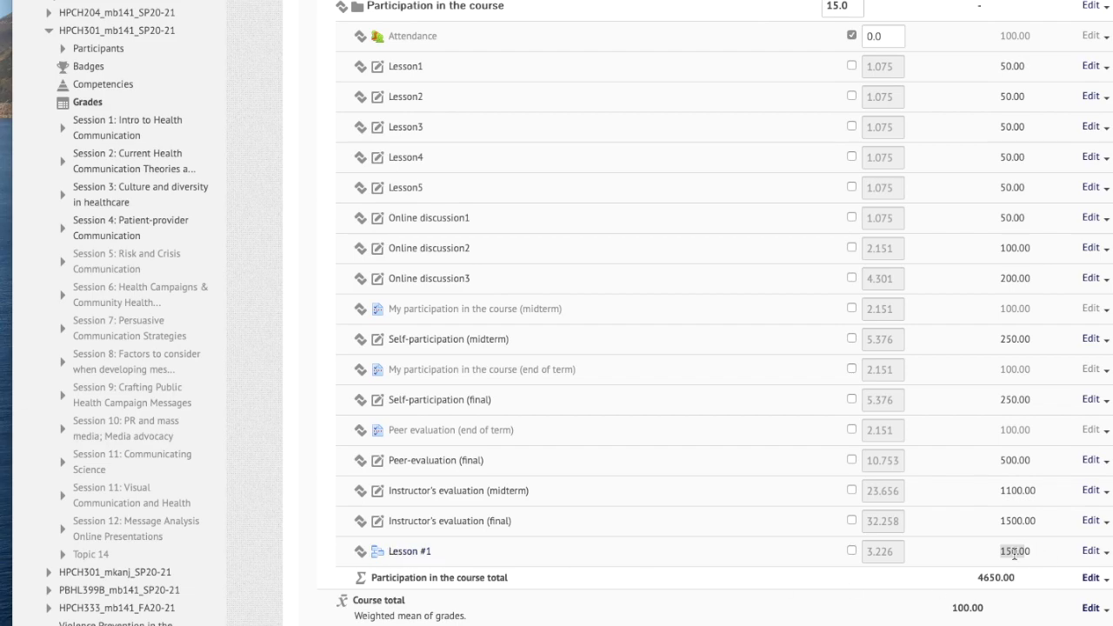
pyautogui.moveTo(1003, 552); pyautogui.dragTo(1043, 551)
pyautogui.scroll(5, 534, 495)
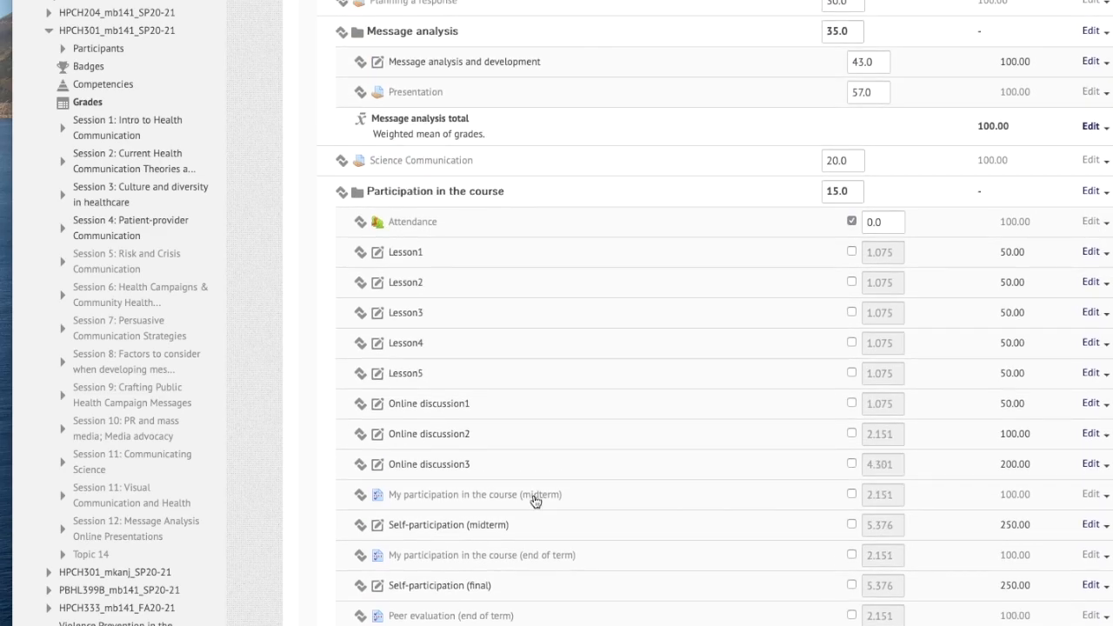
pyautogui.scroll(1, 534, 496)
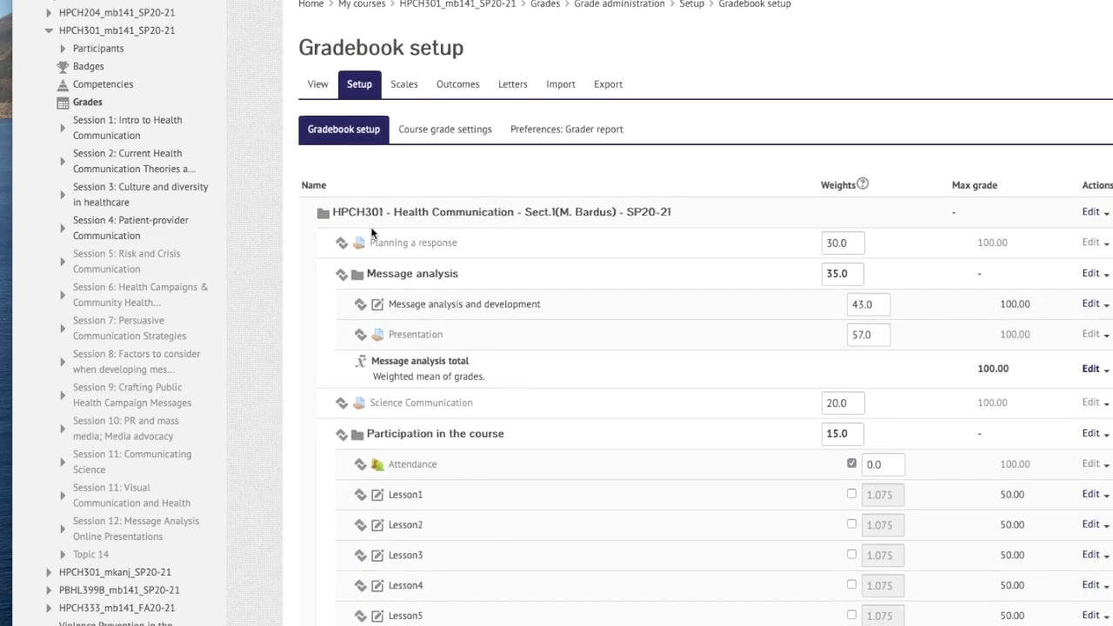
pyautogui.scroll(-5, 424, 189)
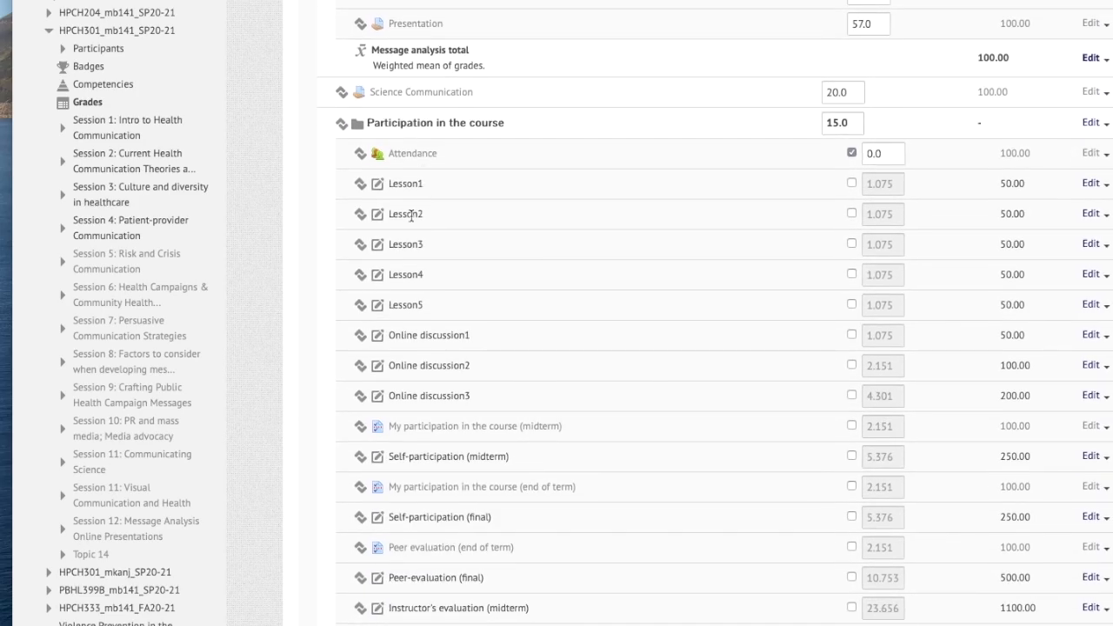
pyautogui.scroll(-1, 467, 467)
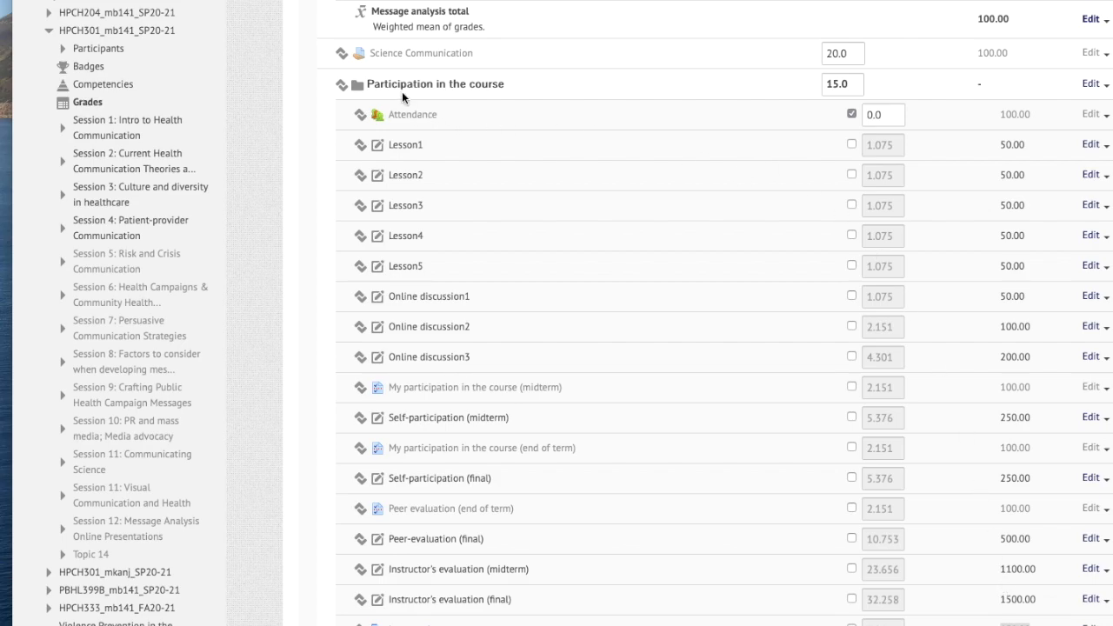
pyautogui.scroll(-1, 415, 88)
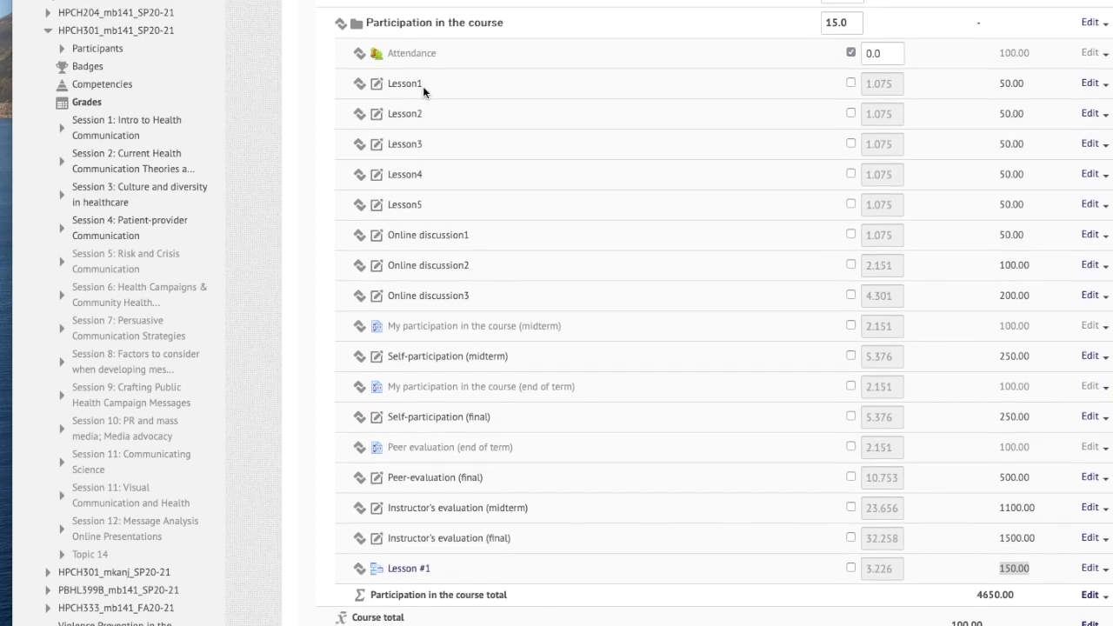